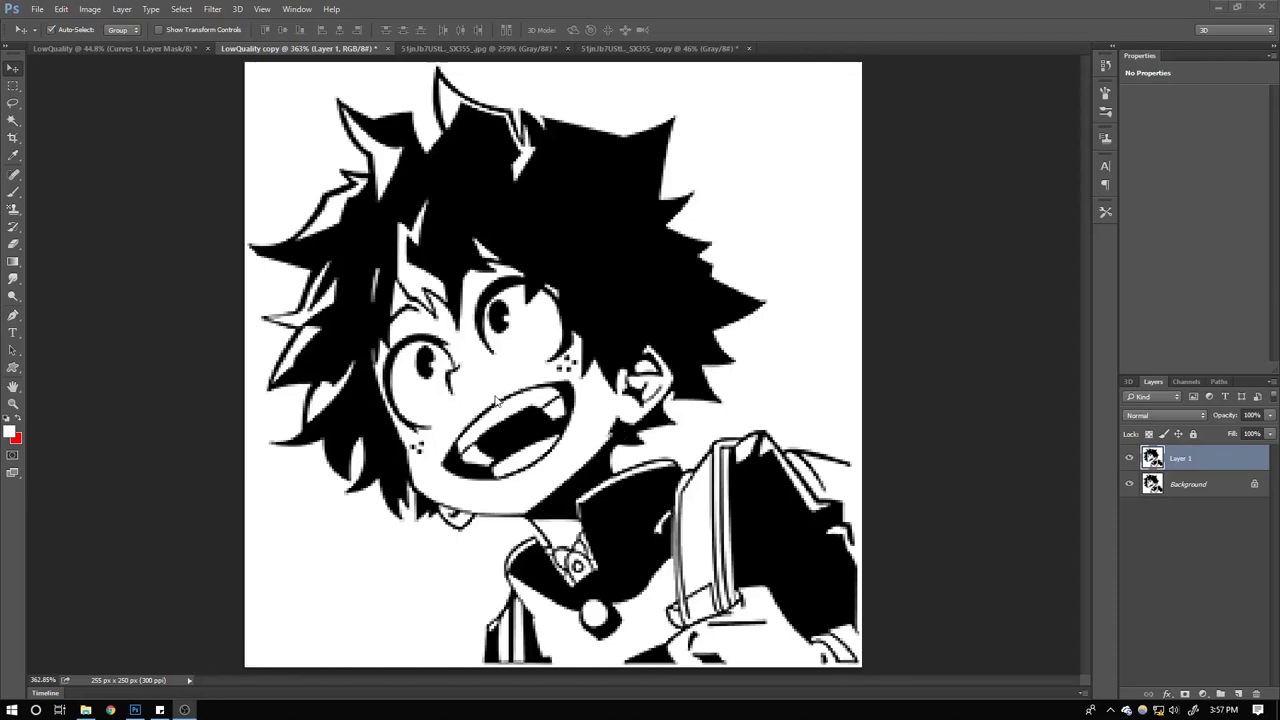
# Zoom in and out on the LowQuality copy to inspect the low-res drawing
pyautogui.scroll(1, 490, 400)
pyautogui.scroll(-3, 489, 402)
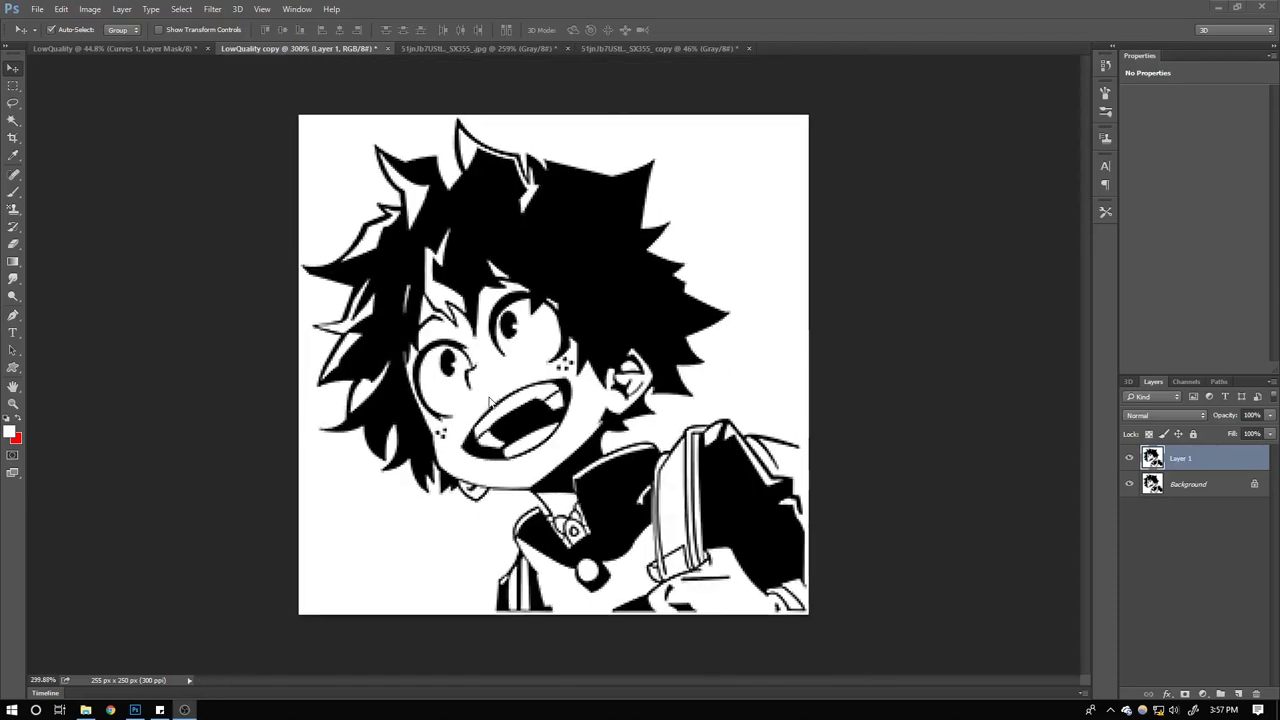
pyautogui.scroll(3, 487, 400)
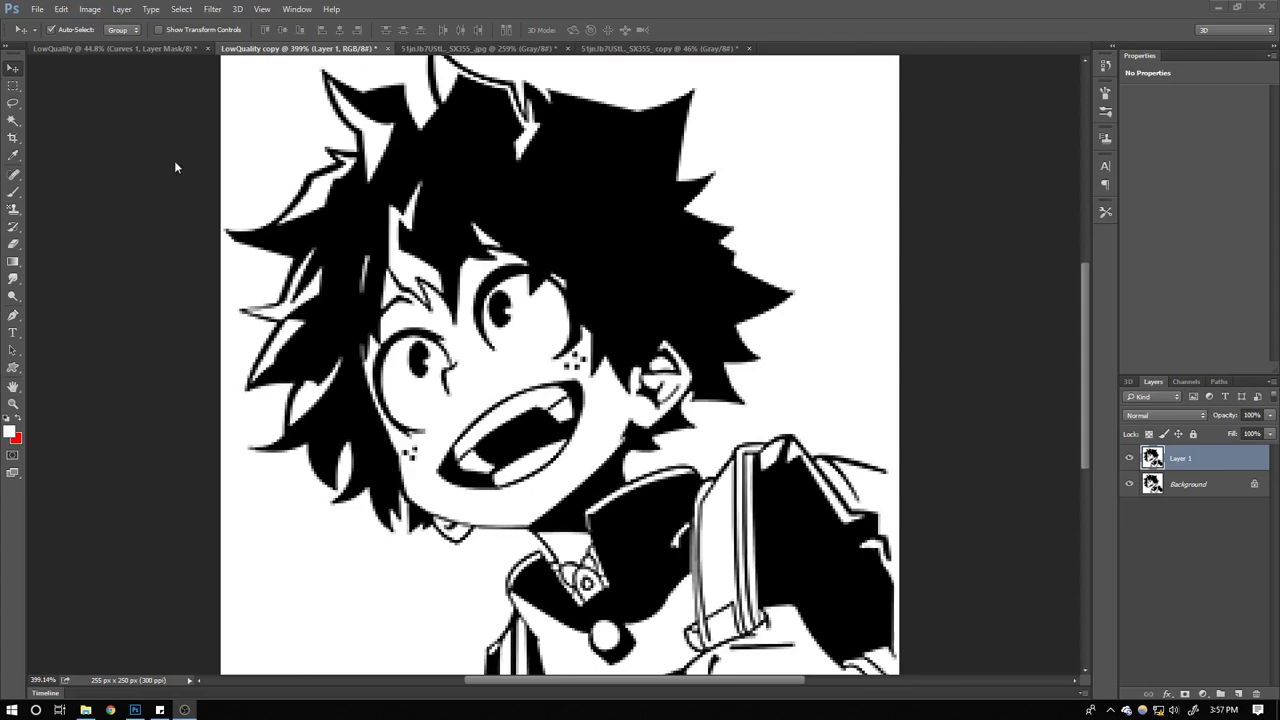
pyautogui.scroll(-2, 340, 185)
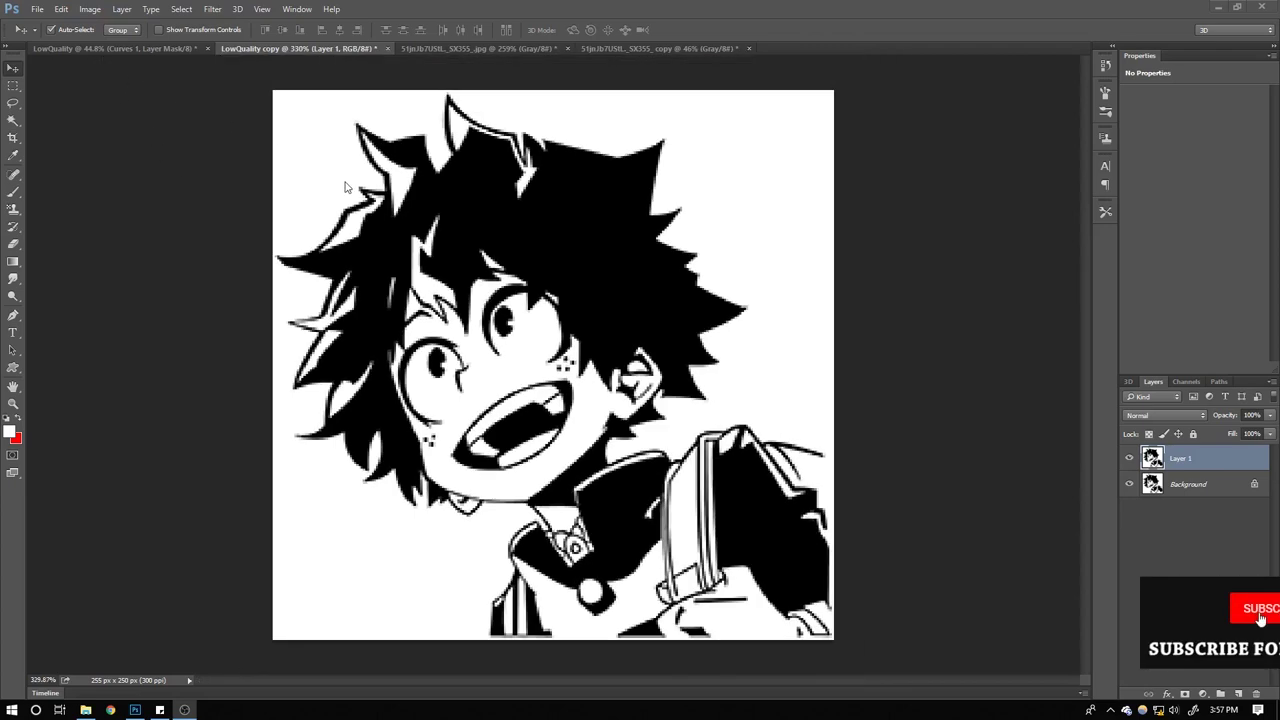
pyautogui.scroll(1, 370, 190)
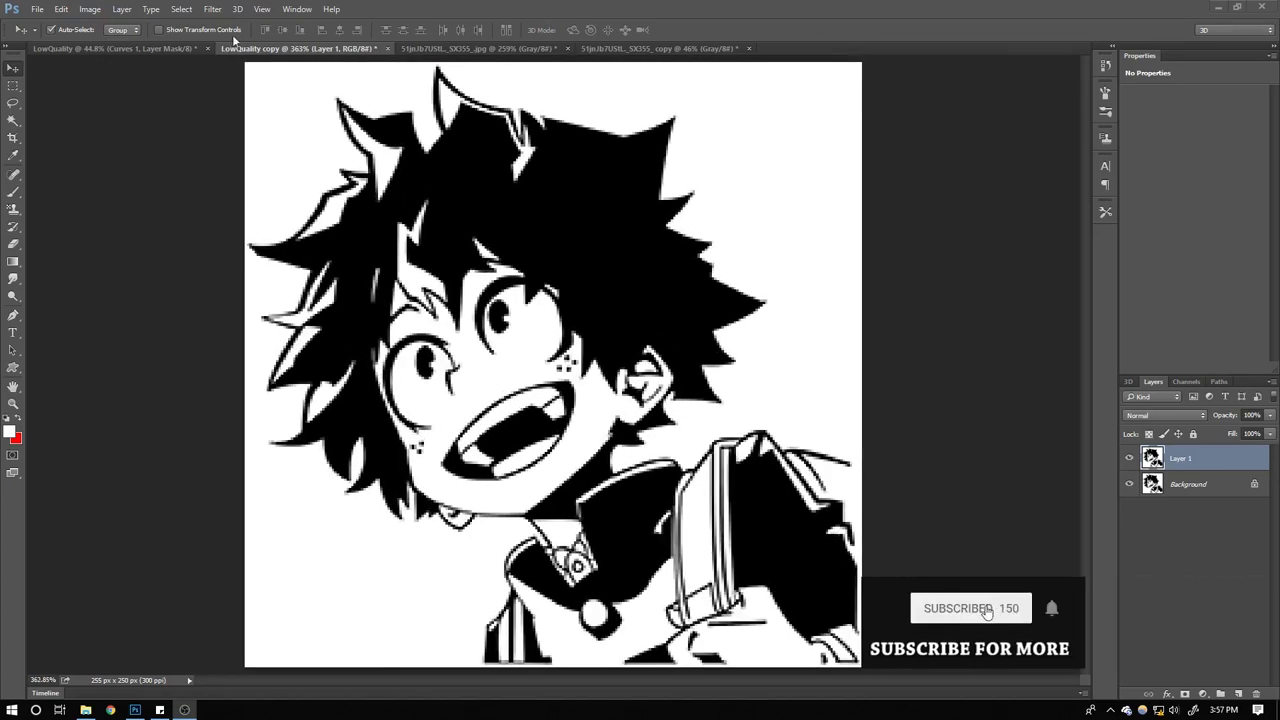
pyautogui.scroll(1, 519, 343)
pyautogui.scroll(1, 503, 338)
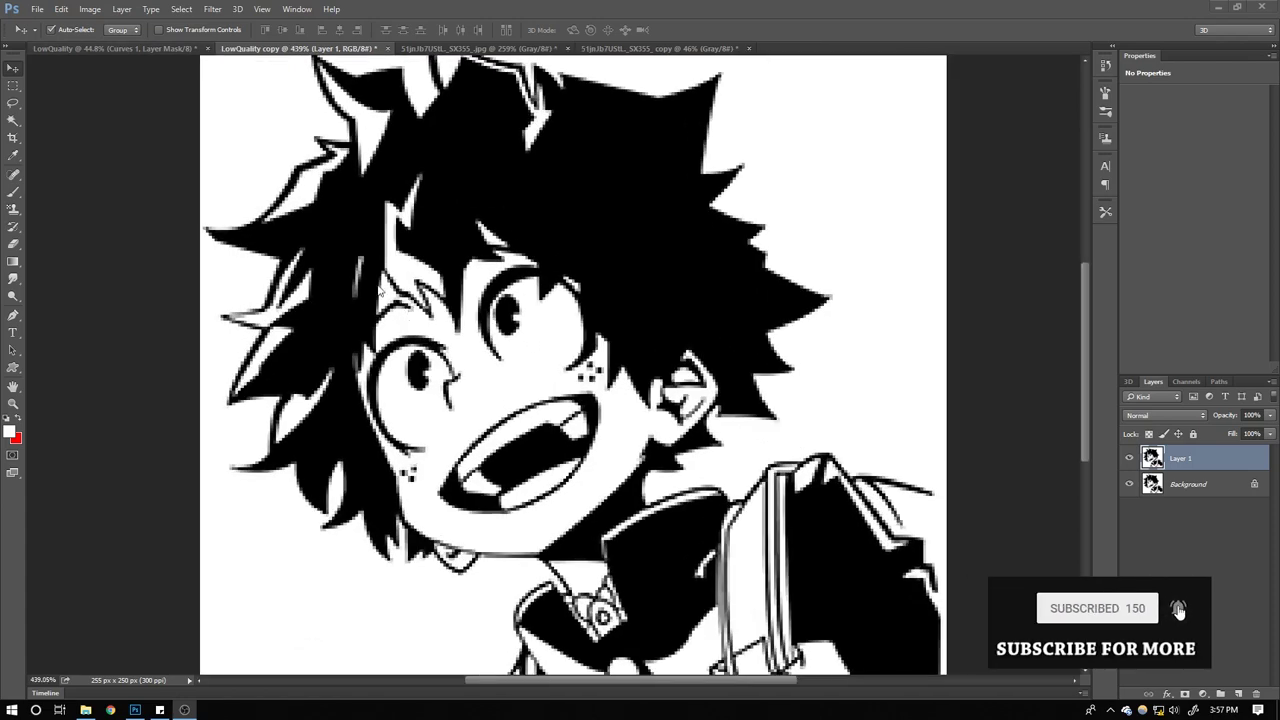
pyautogui.scroll(-2, 503, 338)
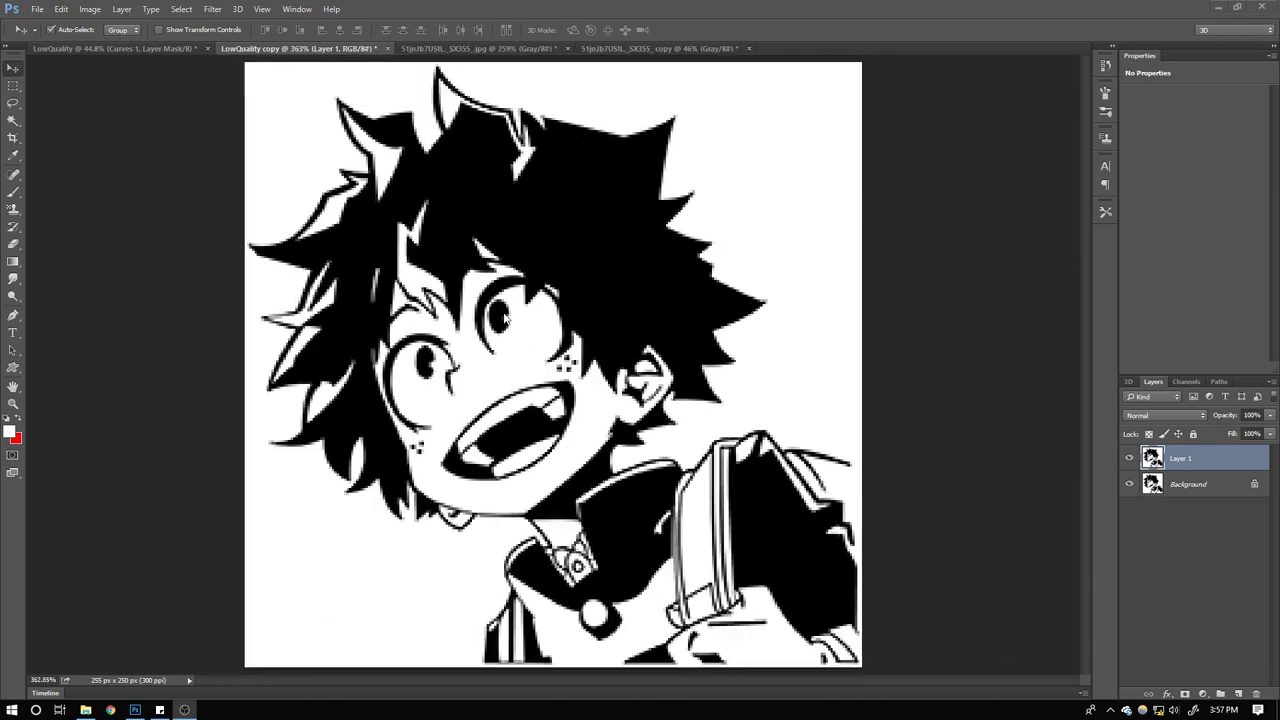
# Compare the upscaled LowQuality and low-res copy documents, then show the 355*330 devil silhouette
pyautogui.click(94, 46)
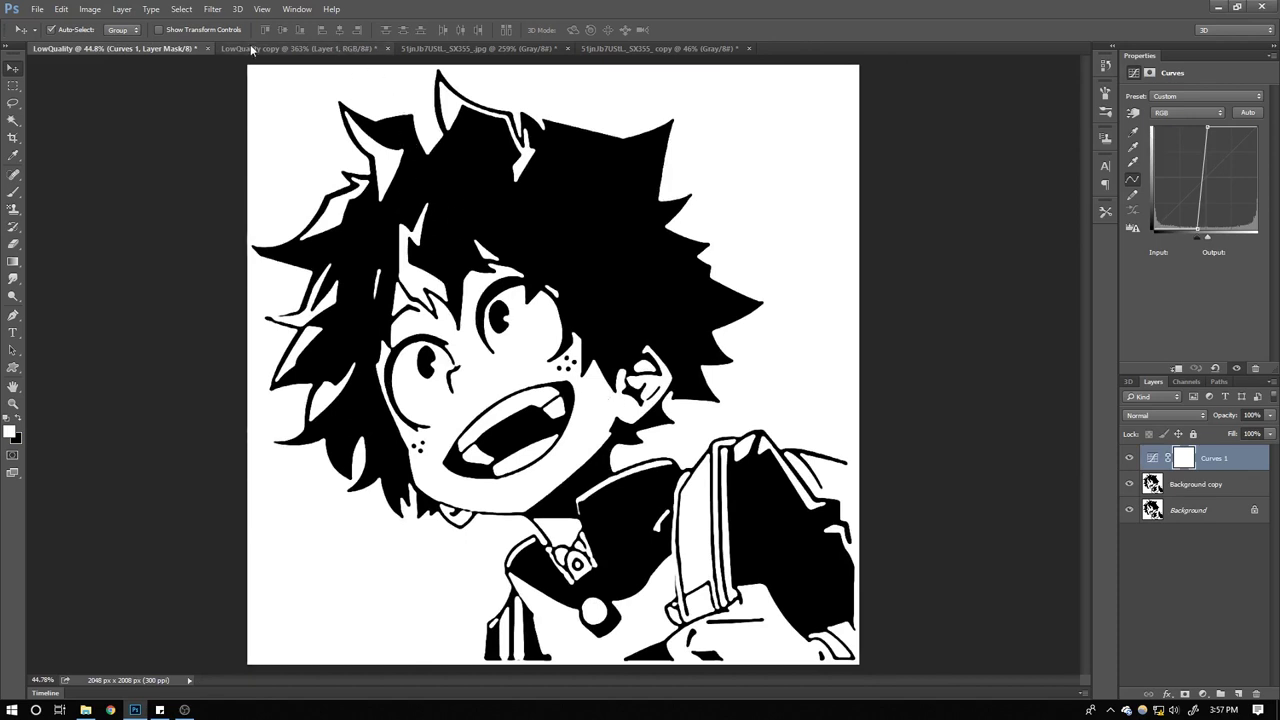
pyautogui.click(300, 48)
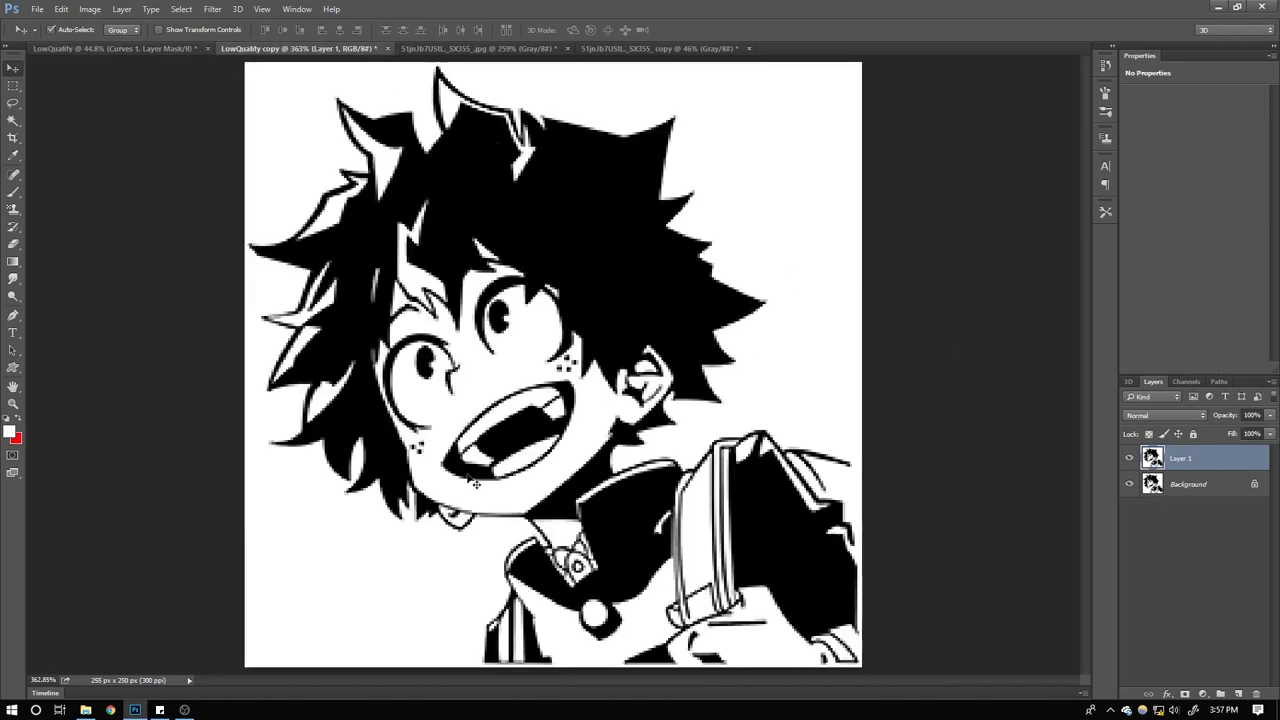
pyautogui.click(96, 49)
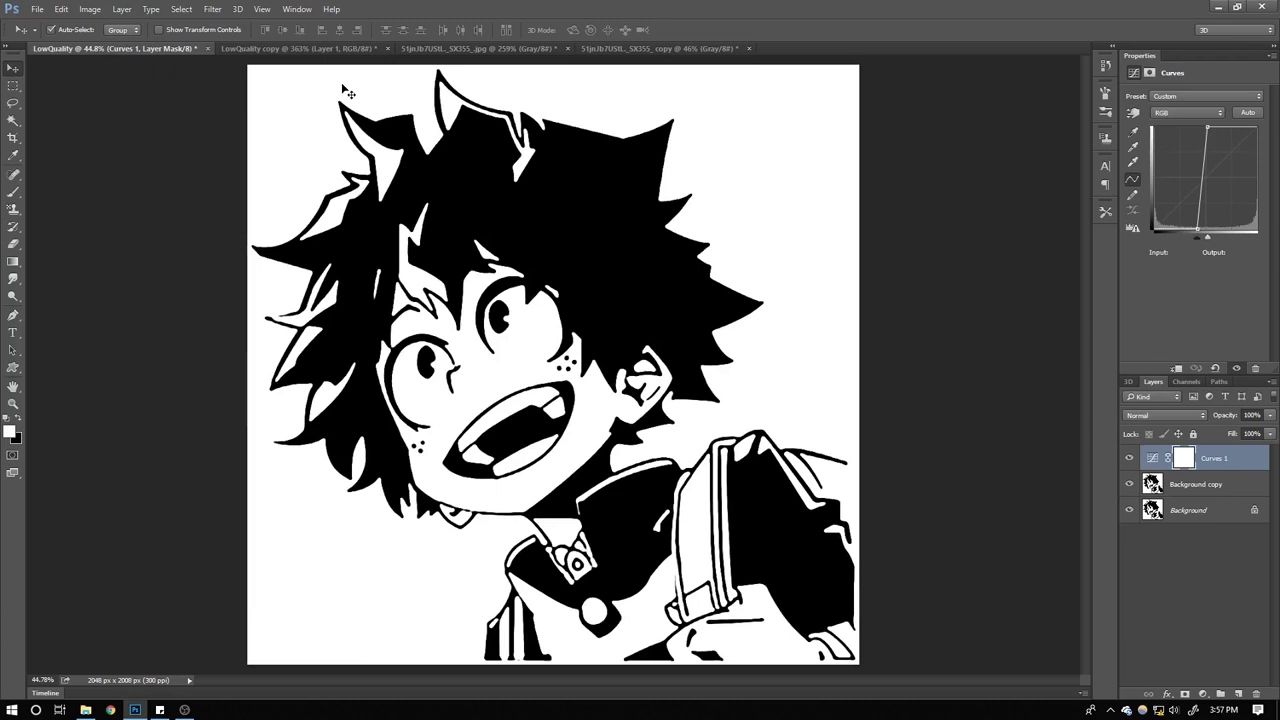
pyautogui.click(303, 47)
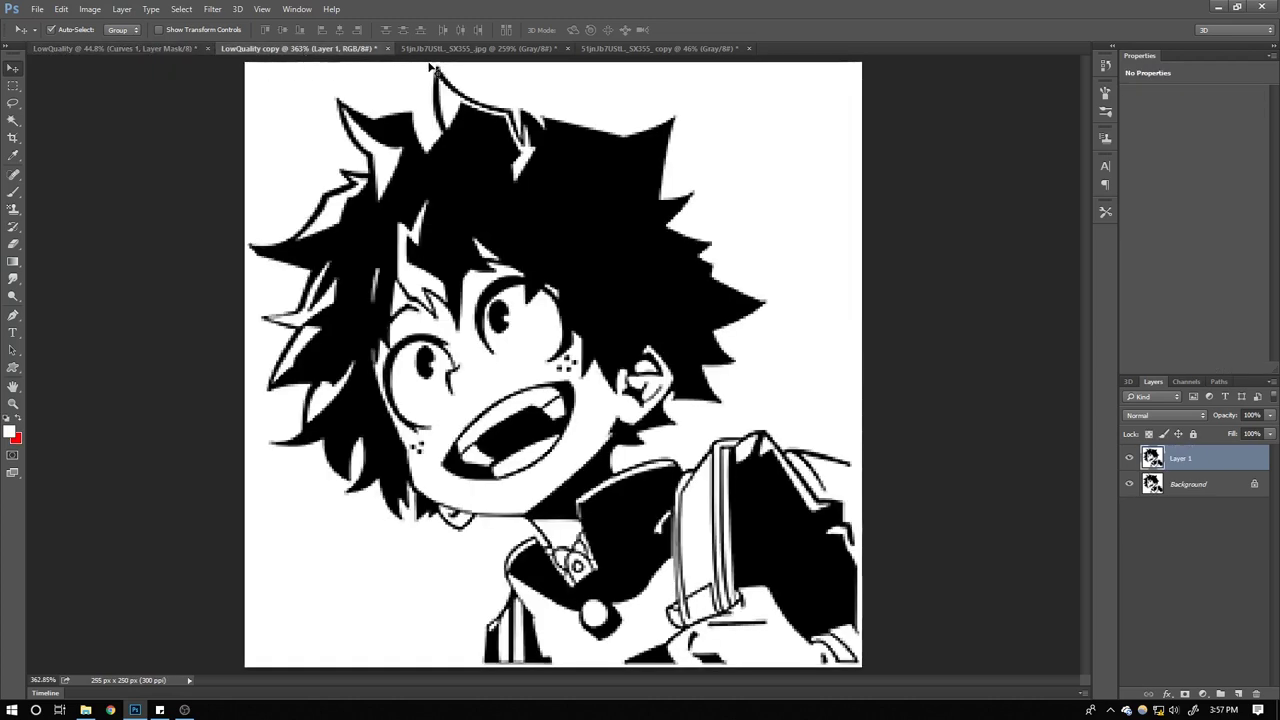
pyautogui.click(500, 48)
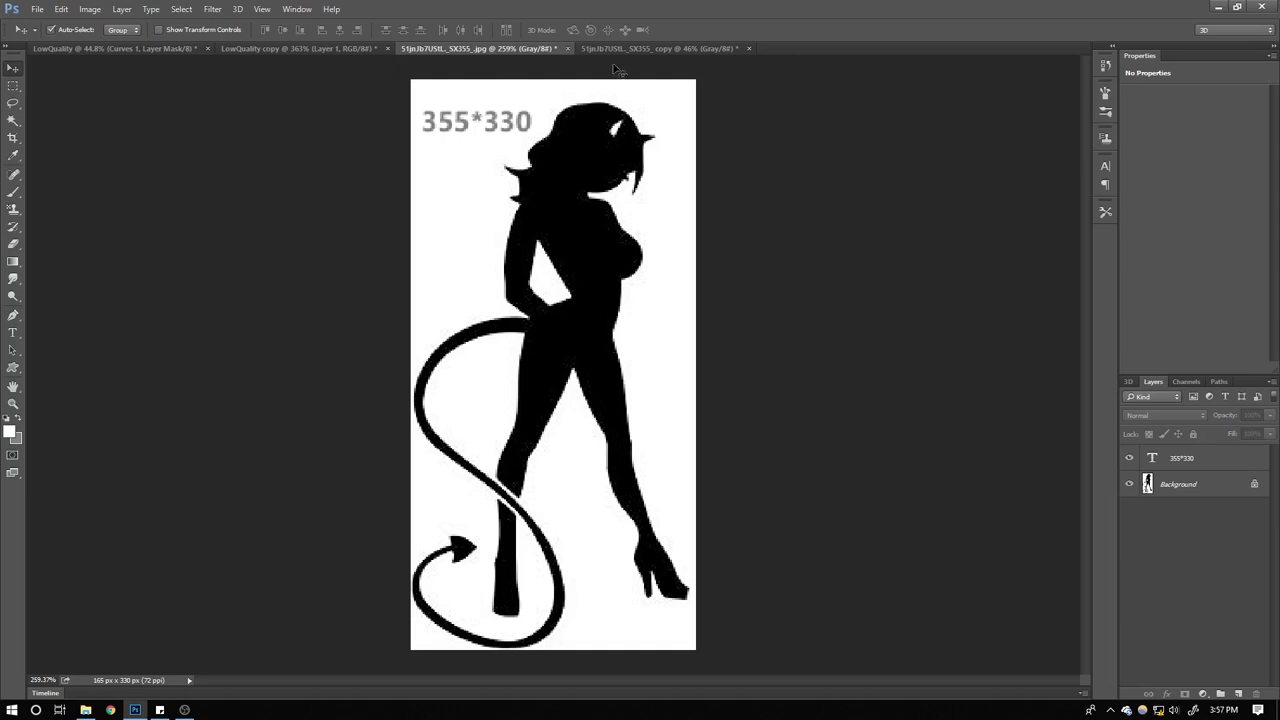
# Compare the rebuilt 2048*1904 silhouette with the 355*330 original, zooming into each
pyautogui.click(640, 49)
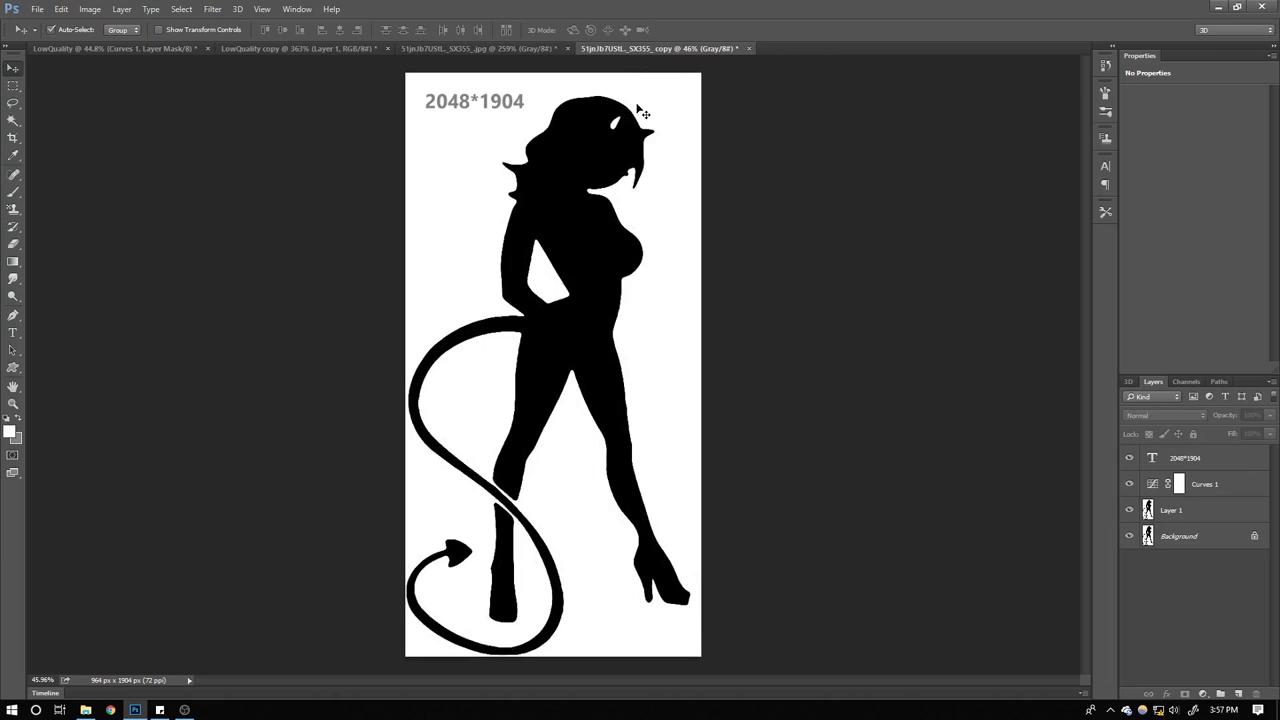
pyautogui.scroll(4, 658, 266)
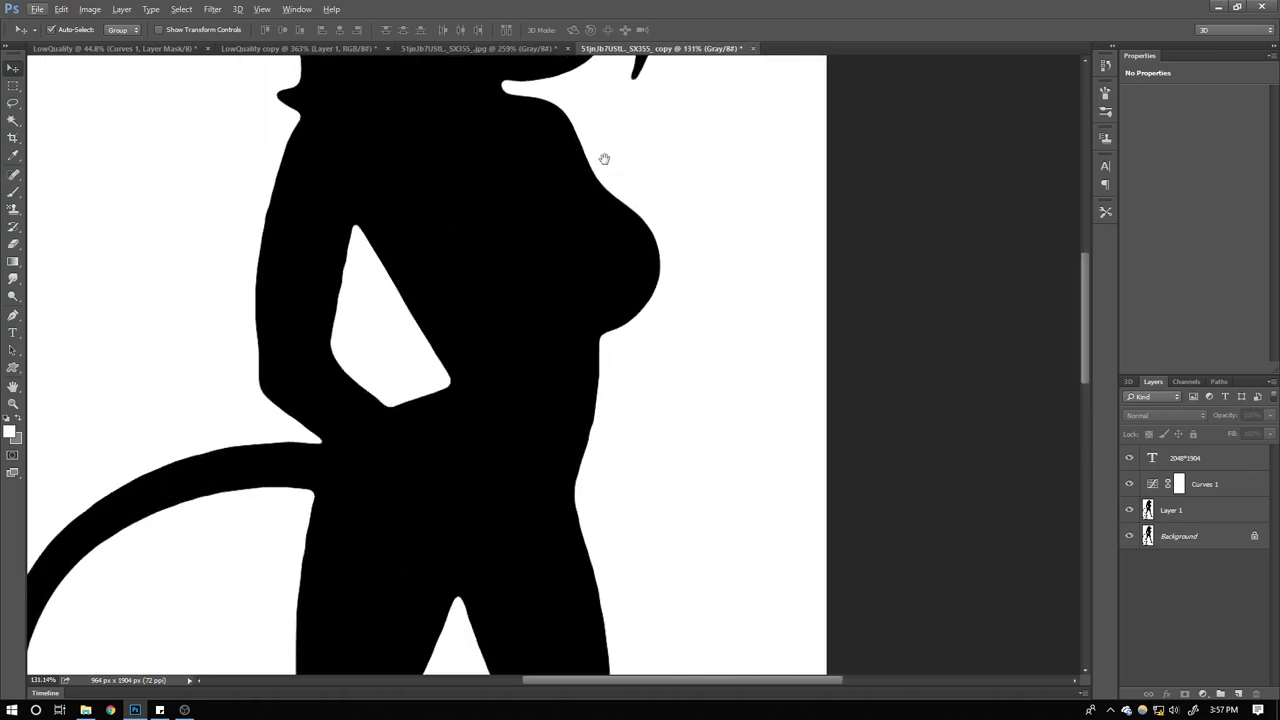
pyautogui.scroll(-3, 631, 276)
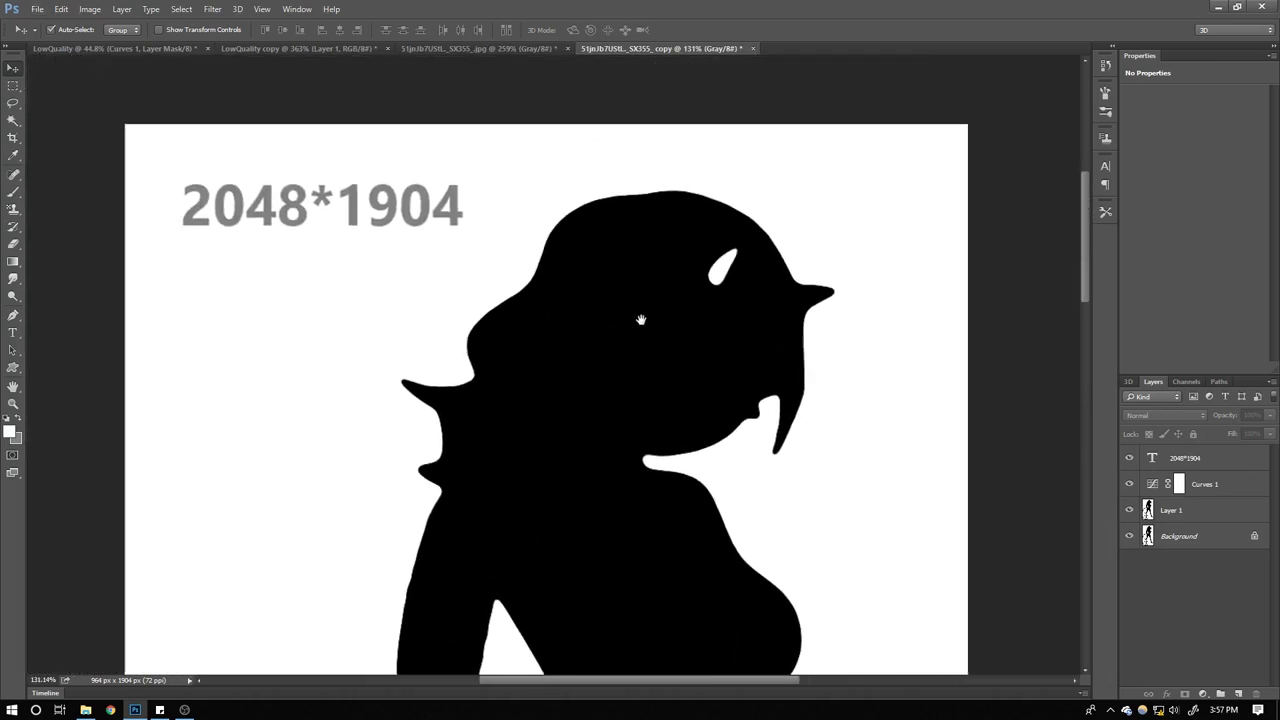
pyautogui.click(480, 48)
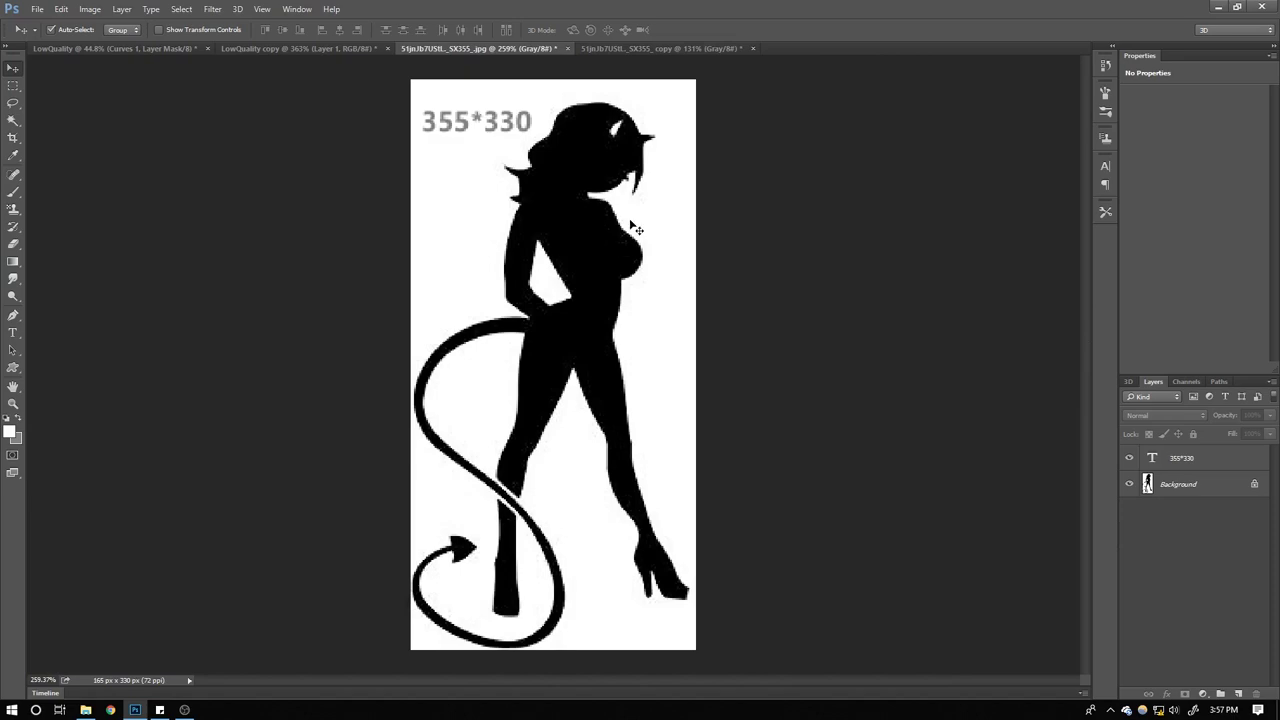
pyautogui.scroll(3, 630, 220)
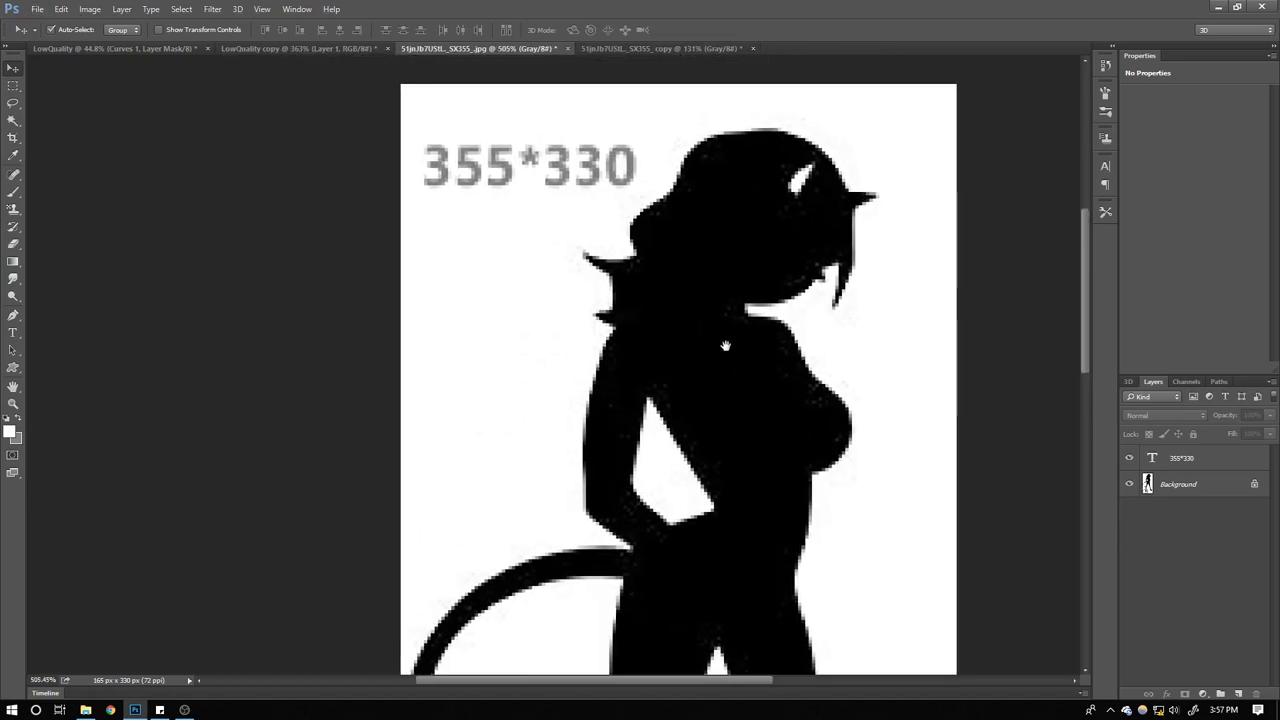
# Compare the upscaled LowQuality image against the low-res copy and the original silhouette
pyautogui.click(120, 48)
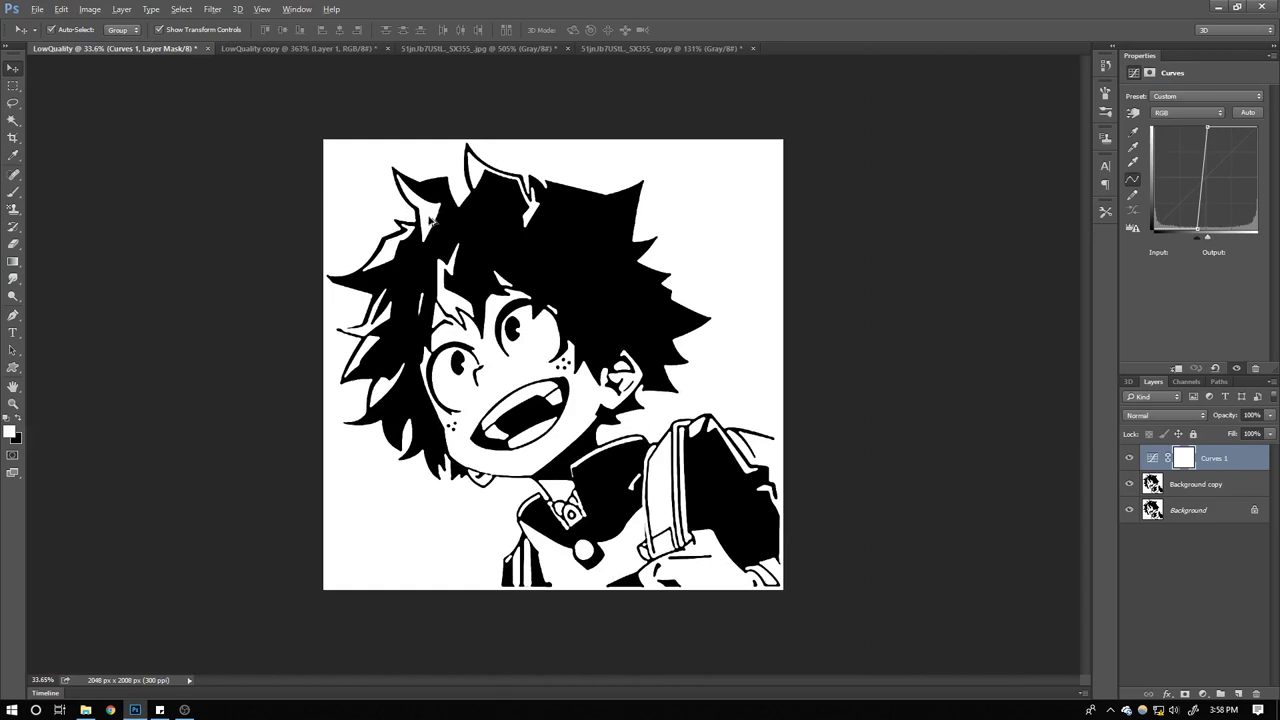
pyautogui.moveTo(432, 222); pyautogui.dragTo(521, 193)
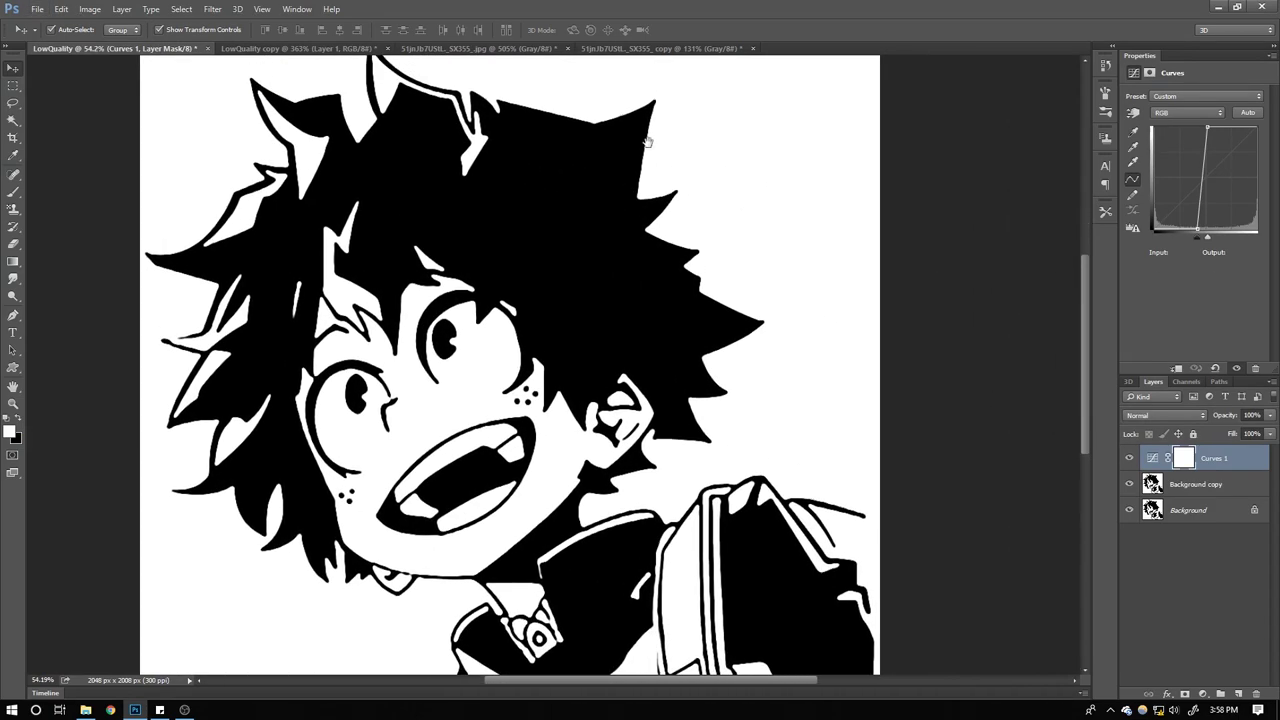
pyautogui.click(285, 47)
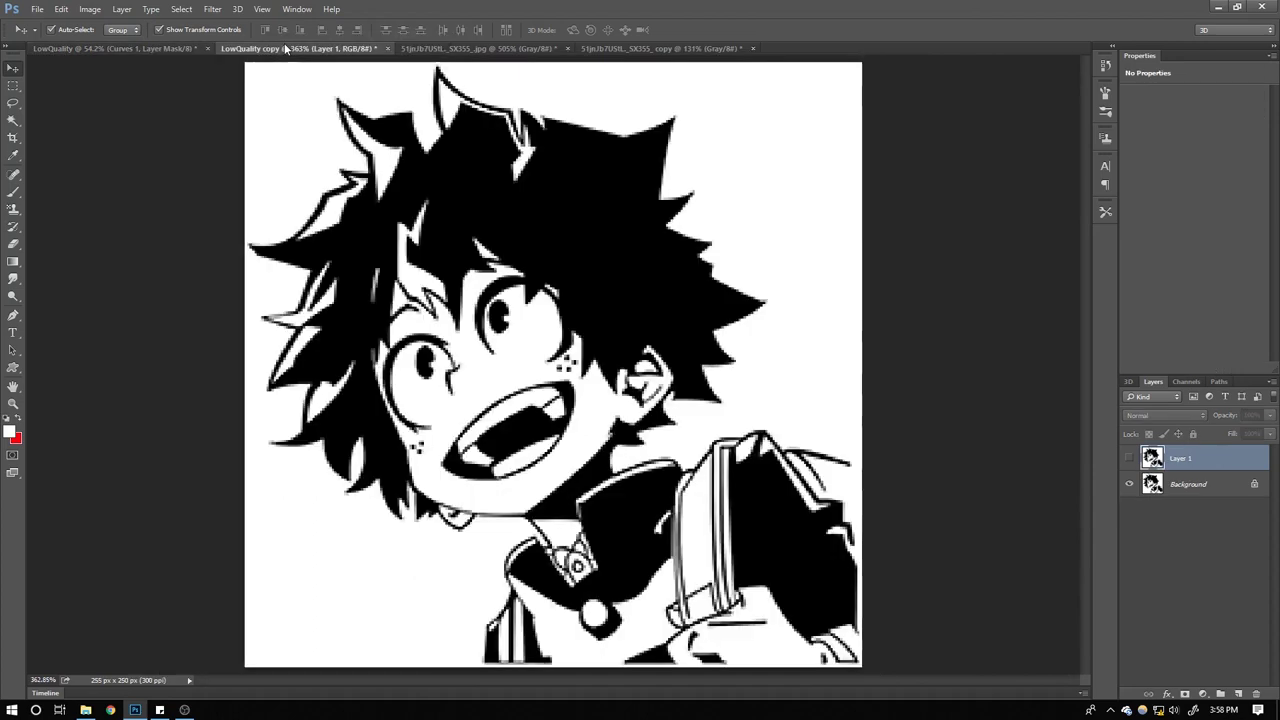
pyautogui.click(142, 47)
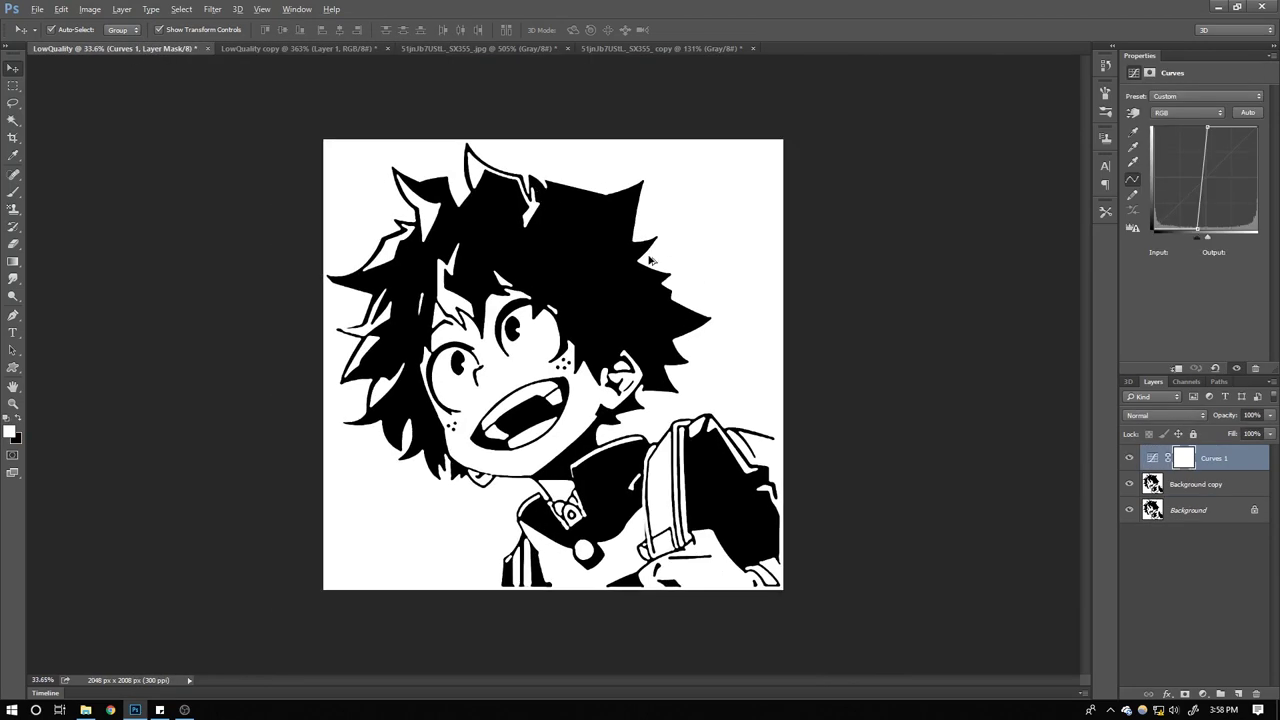
pyautogui.keyDown('alt'); pyautogui.scroll(2, 680, 320); pyautogui.keyUp('alt')
pyautogui.moveTo(481, 257); pyautogui.dragTo(376, 154)
pyautogui.click(230, 48)
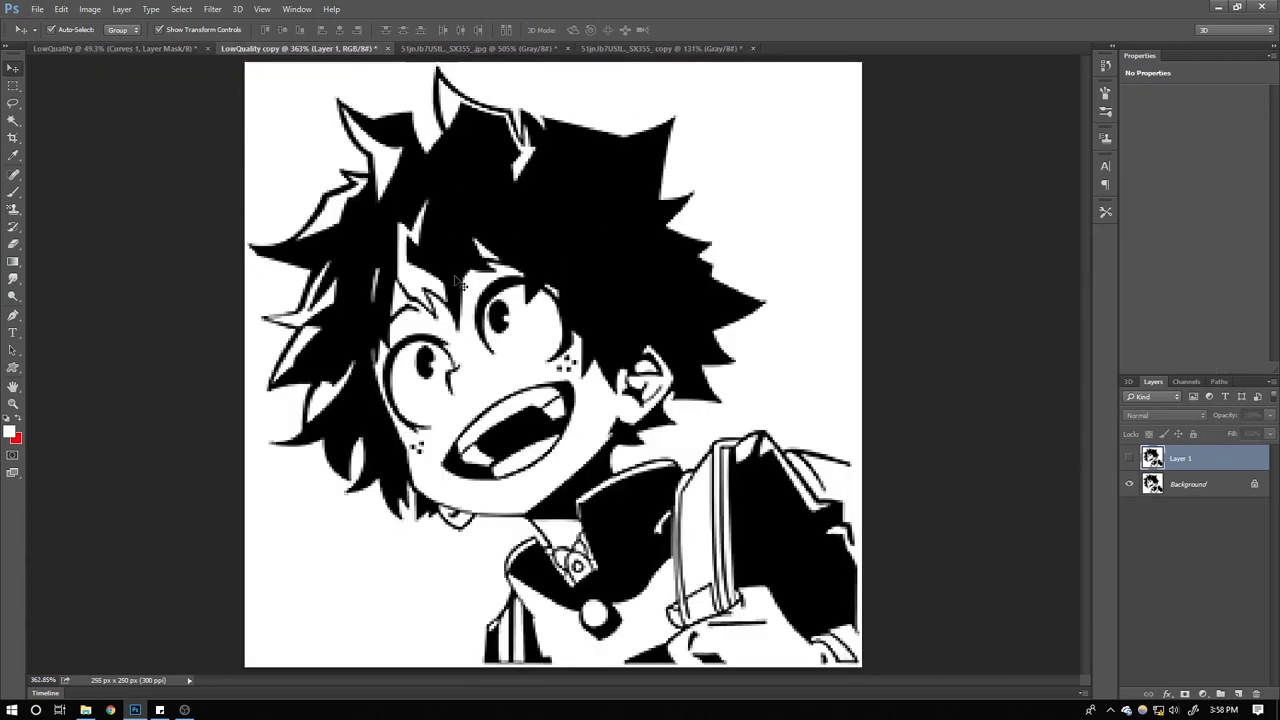
pyautogui.scroll(-3, 570, 382)
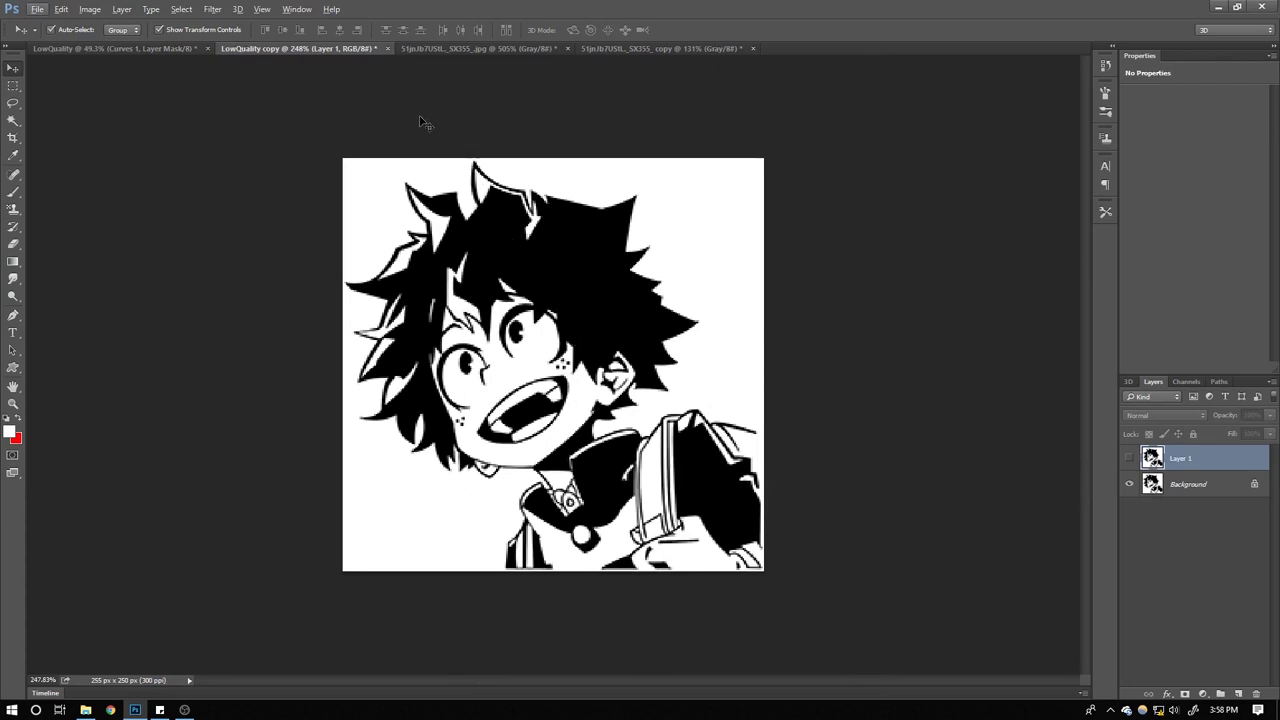
pyautogui.click(421, 50)
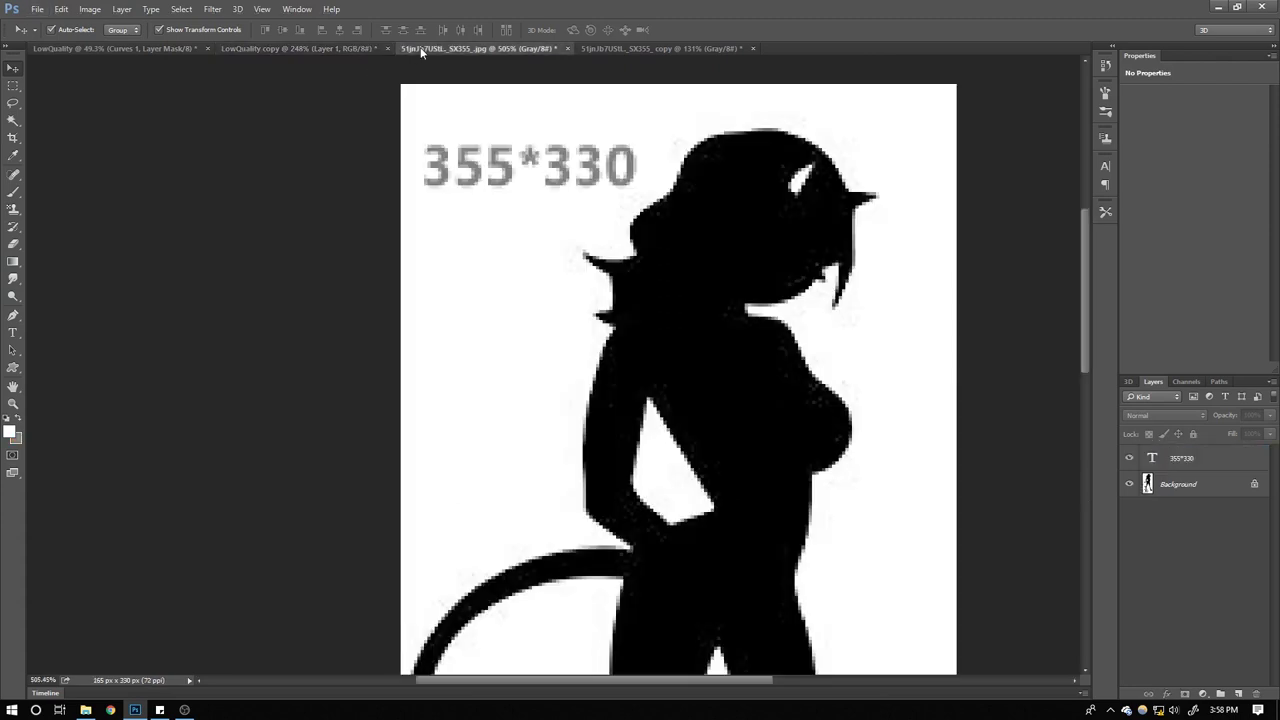
pyautogui.scroll(-3, 457, 200)
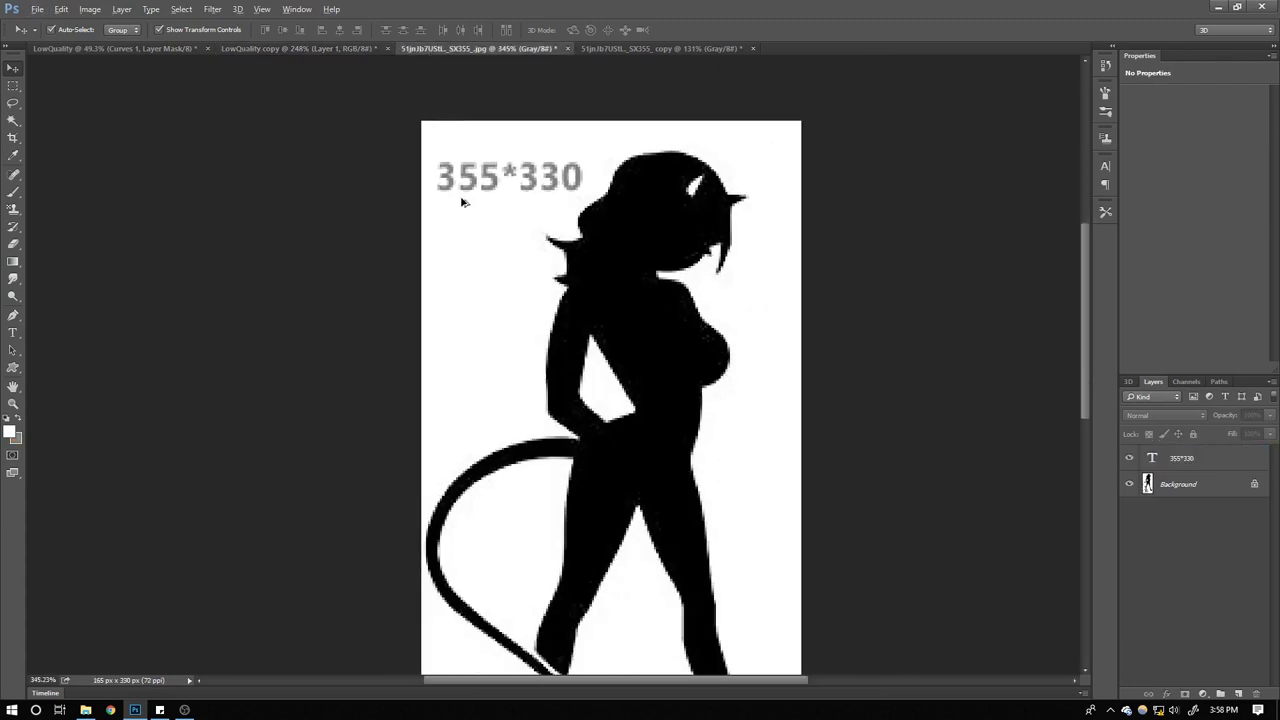
pyautogui.click(255, 50)
pyautogui.click(120, 49)
# Zoom and pan the upscaled drawing to inspect the upper-left hair linework
pyautogui.scroll(-2, 444, 212)
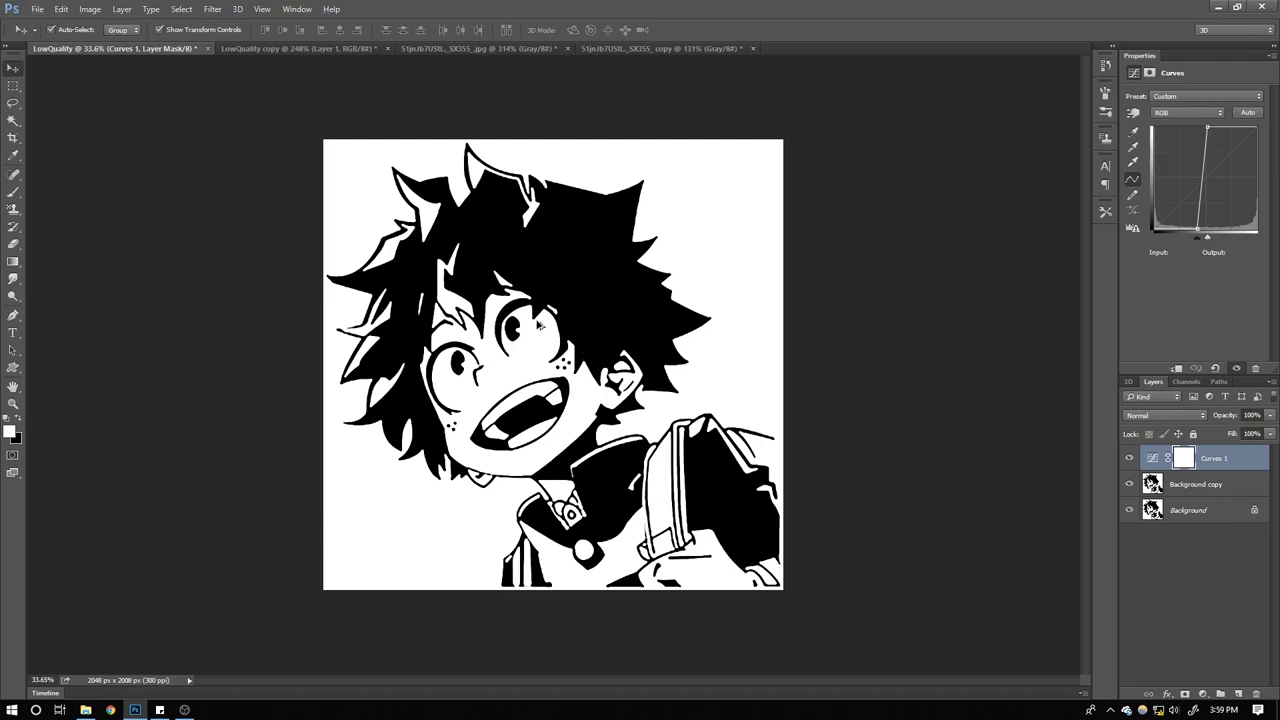
pyautogui.scroll(5, 573, 330)
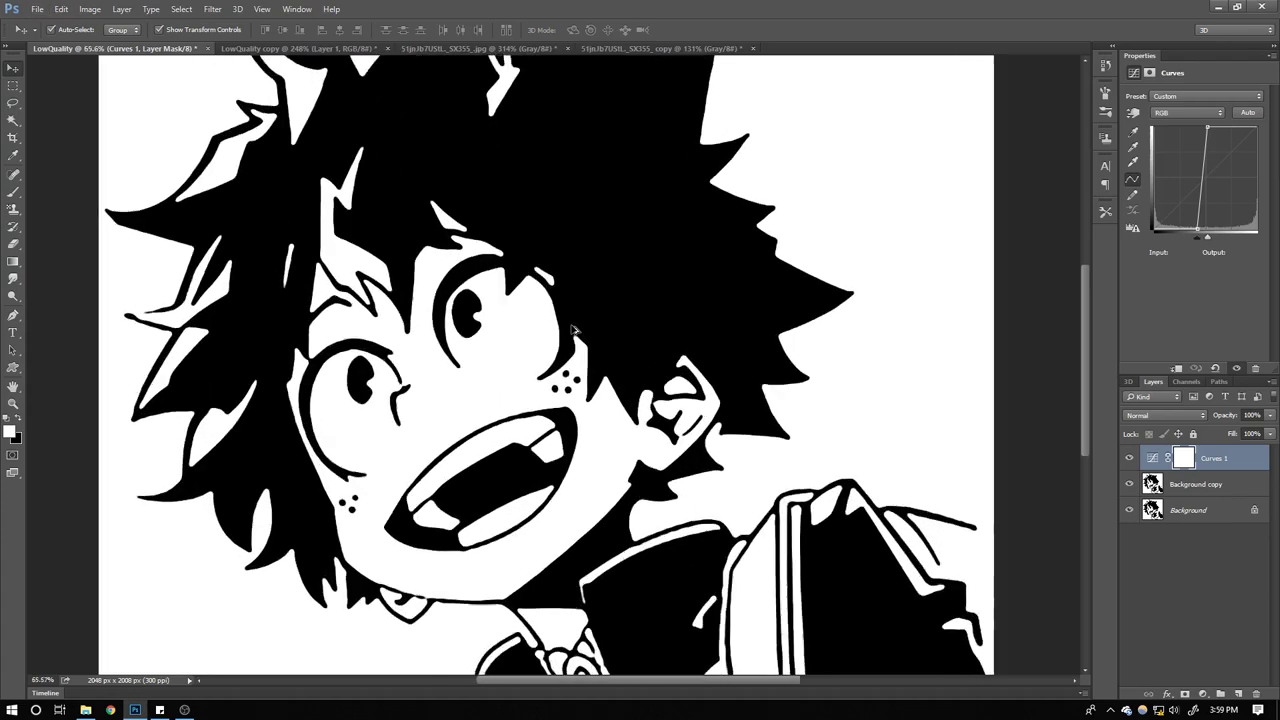
pyautogui.scroll(4, 573, 330)
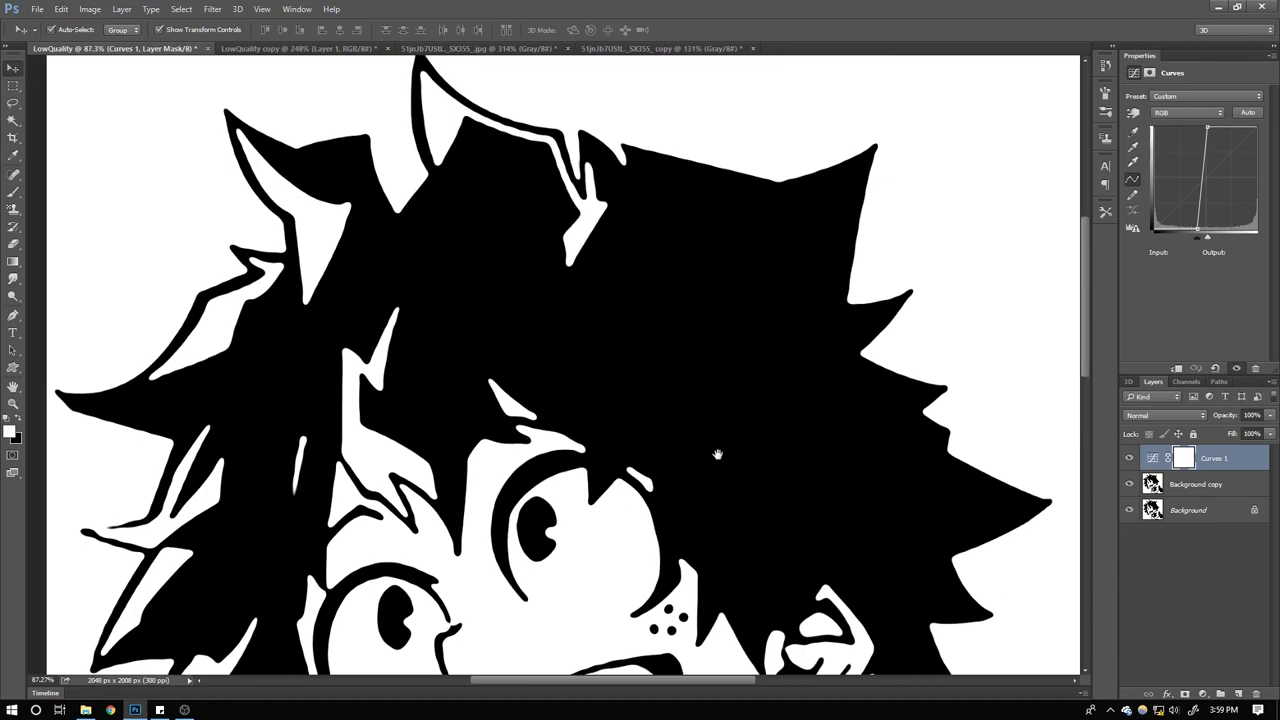
pyautogui.scroll(-5, 632, 450)
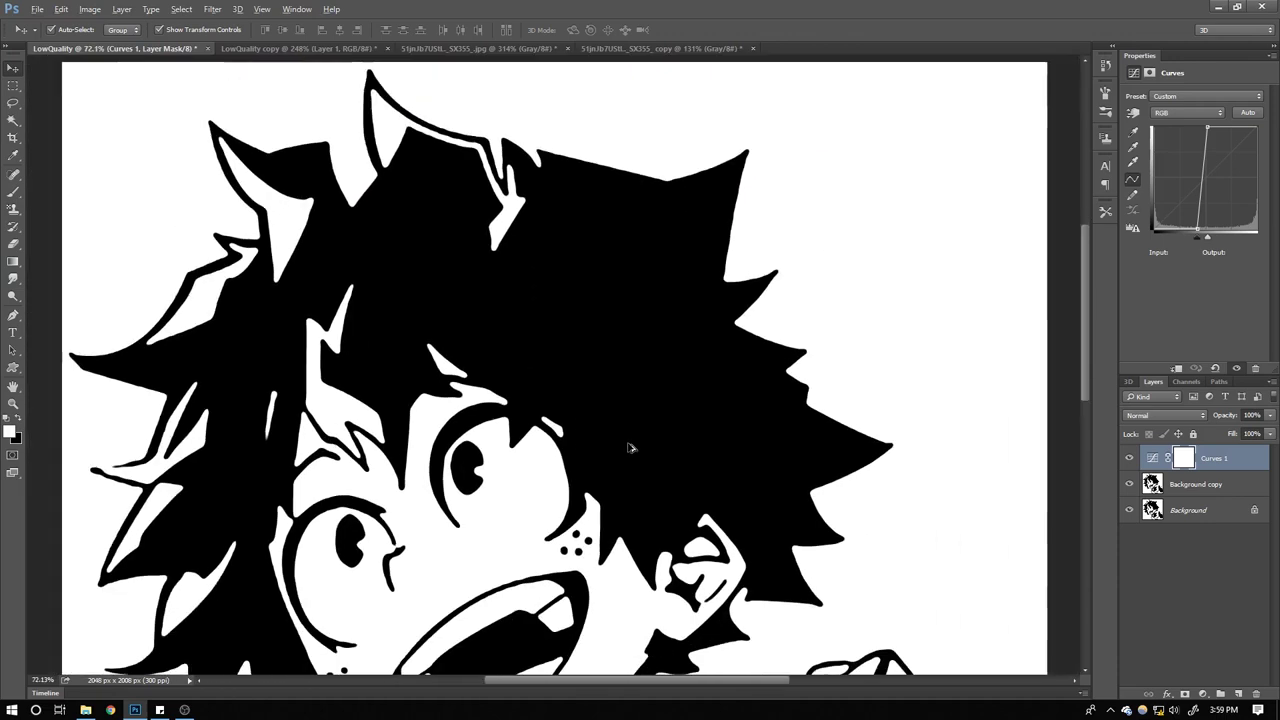
pyautogui.scroll(-1, 632, 450)
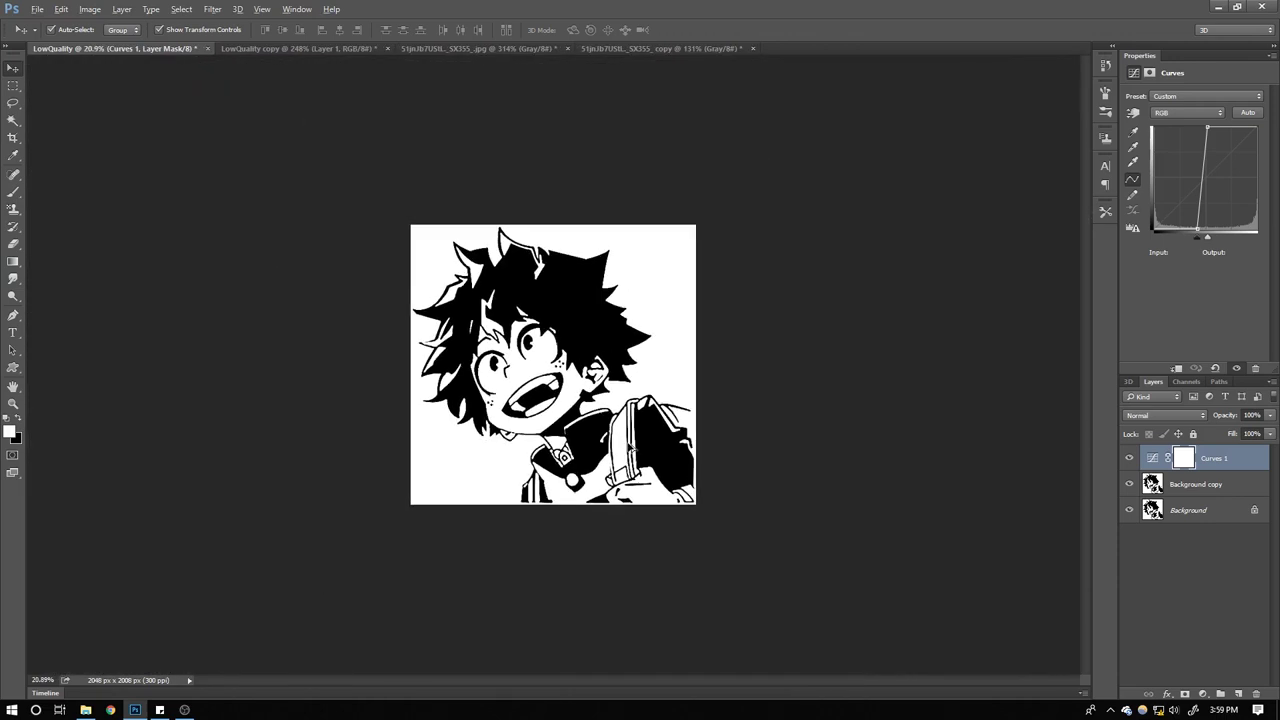
pyautogui.scroll(4, 624, 458)
pyautogui.scroll(4, 624, 458)
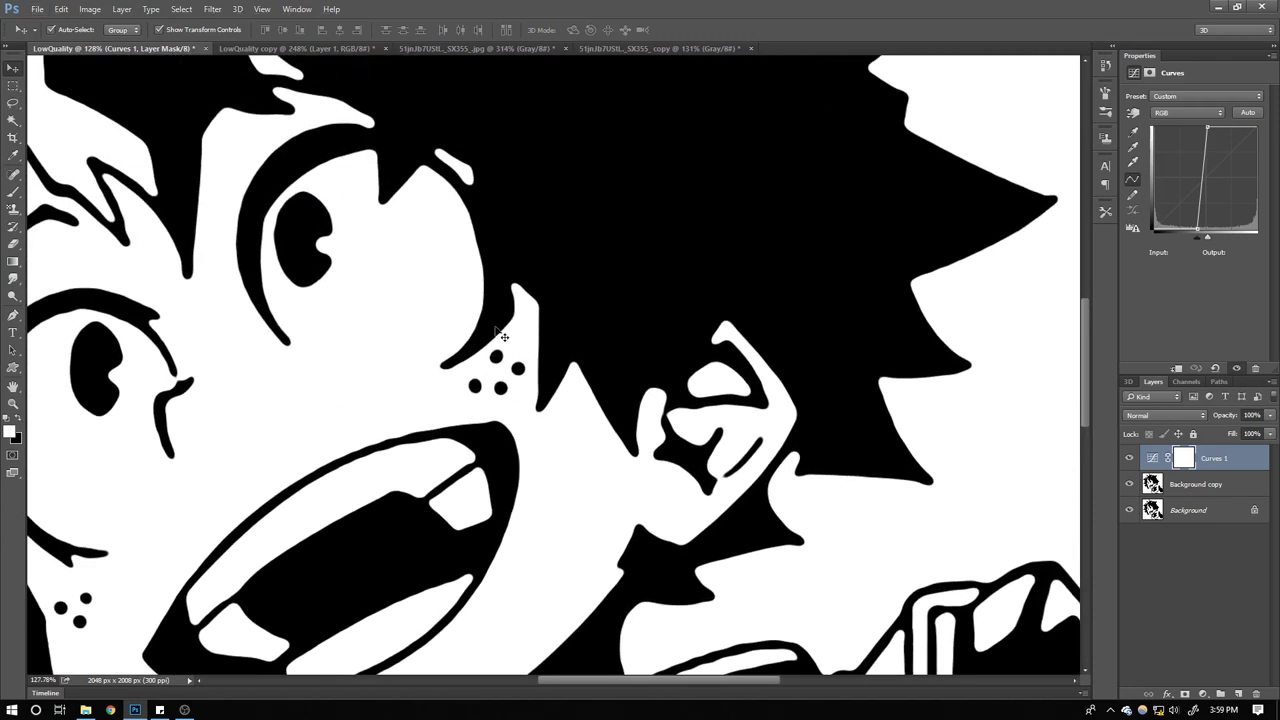
pyautogui.moveTo(482, 278); pyautogui.dragTo(527, 353)
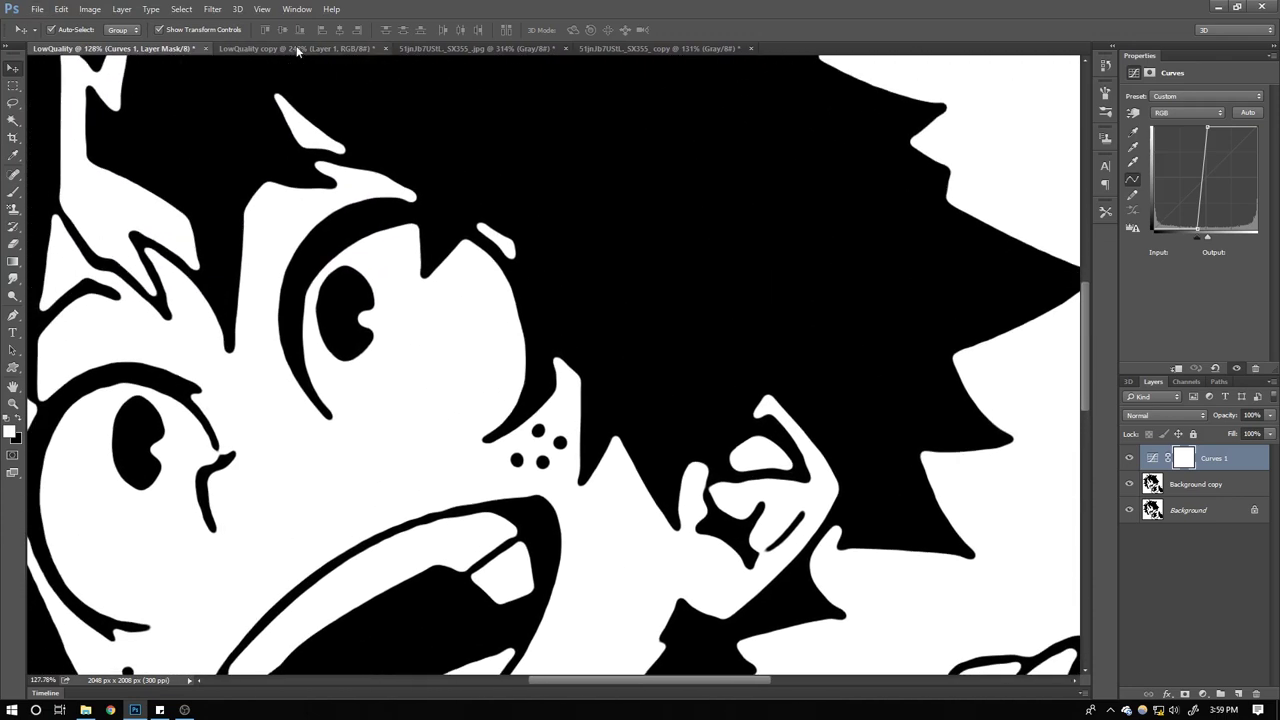
# Switch to the 255*250 LowQuality copy and magnify the hair
pyautogui.click(297, 49)
pyautogui.scroll(3, 414, 272)
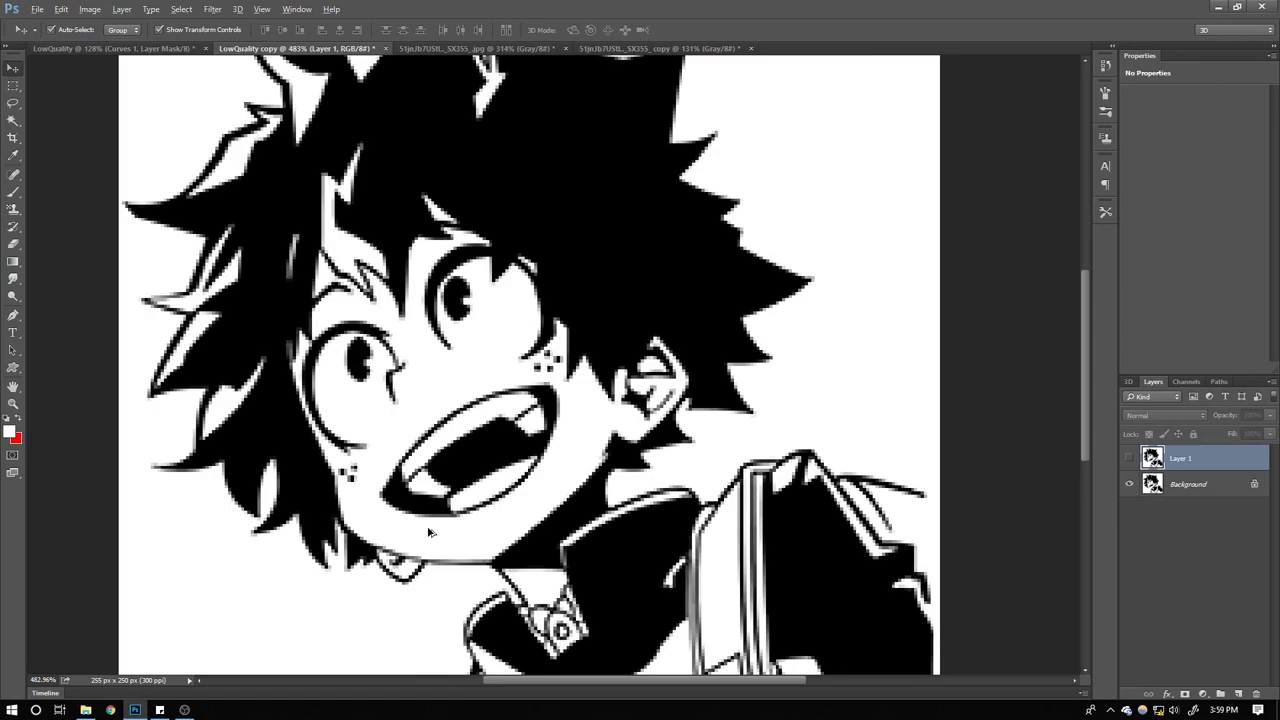
pyautogui.scroll(-2, 450, 535)
pyautogui.scroll(2, 552, 520)
pyautogui.scroll(-1, 552, 522)
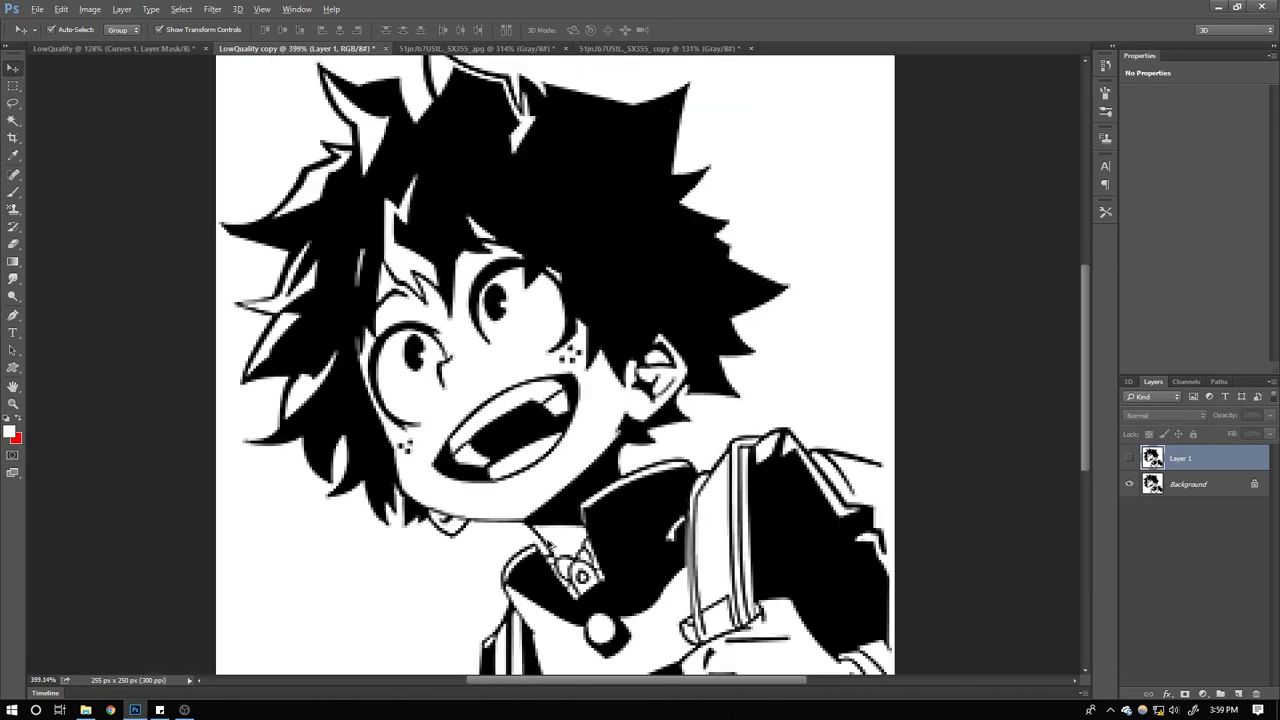
pyautogui.scroll(1, 552, 530)
pyautogui.scroll(-2, 552, 540)
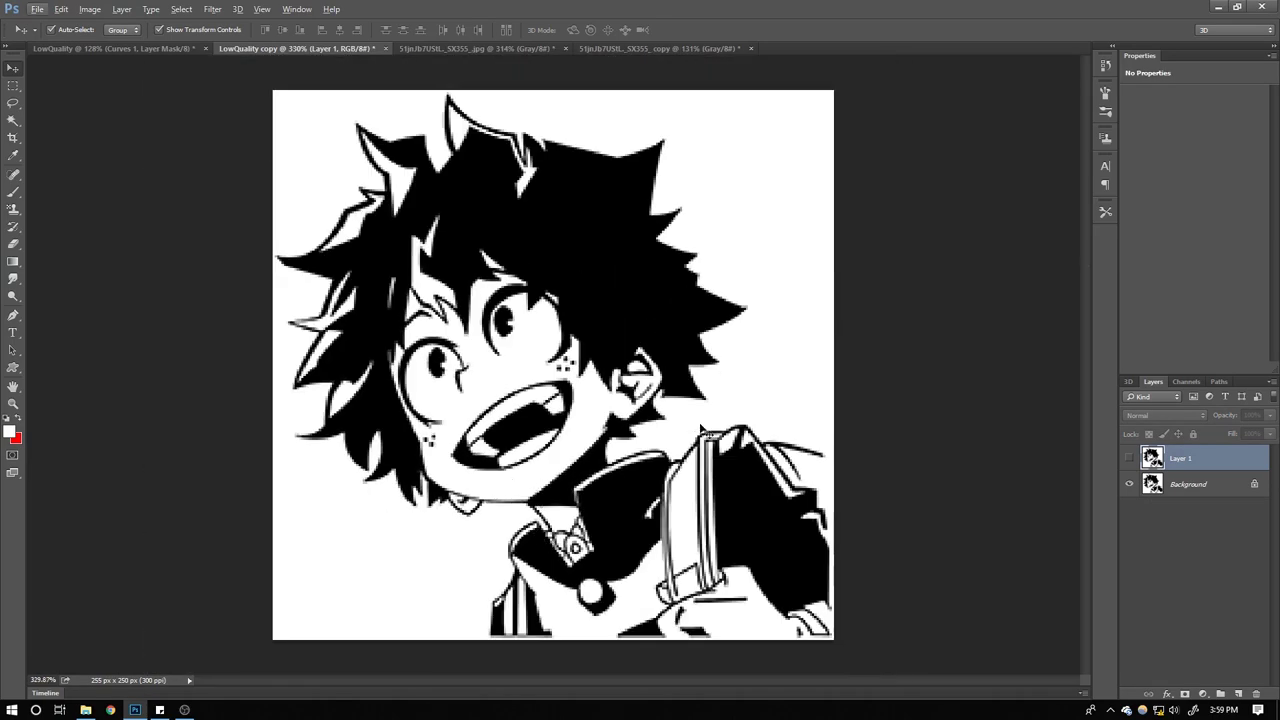
pyautogui.scroll(2, 728, 415)
pyautogui.scroll(3, 728, 415)
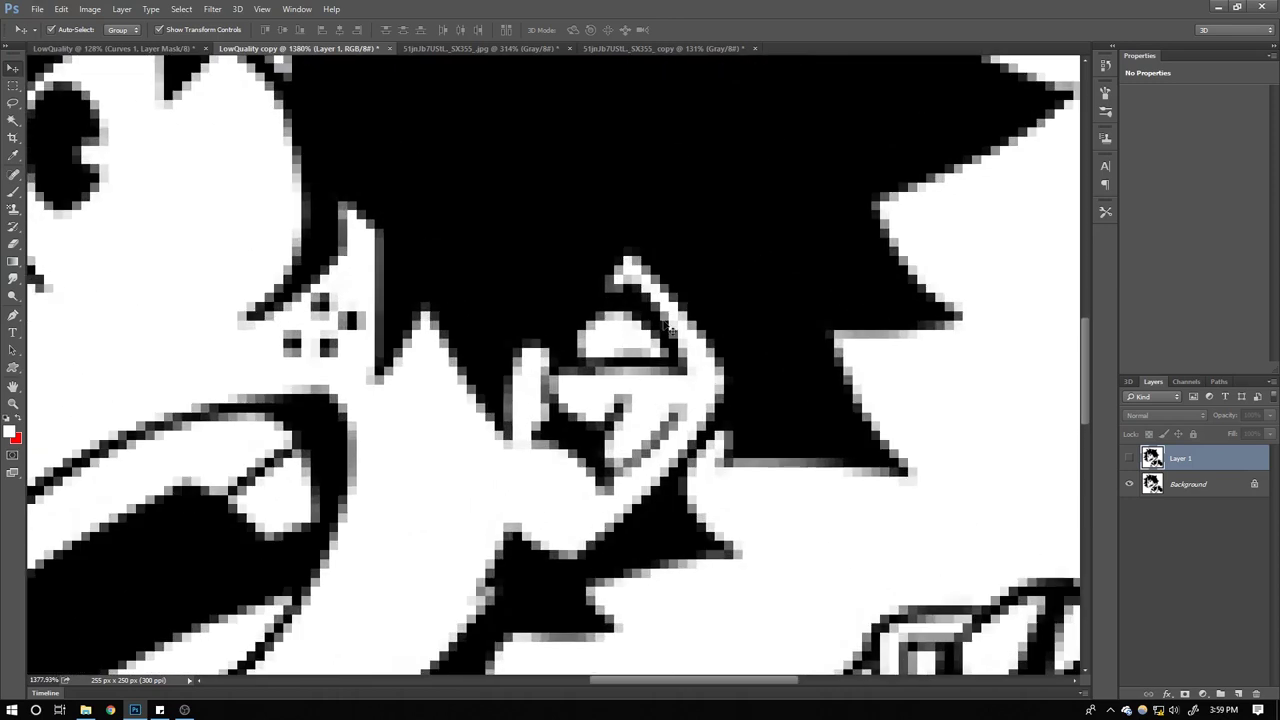
pyautogui.scroll(2, 751, 229)
pyautogui.moveTo(568, 422); pyautogui.dragTo(586, 420)
# Select the Brush tool and make Layer 1 visible, viewing the top of the head
pyautogui.press('b')
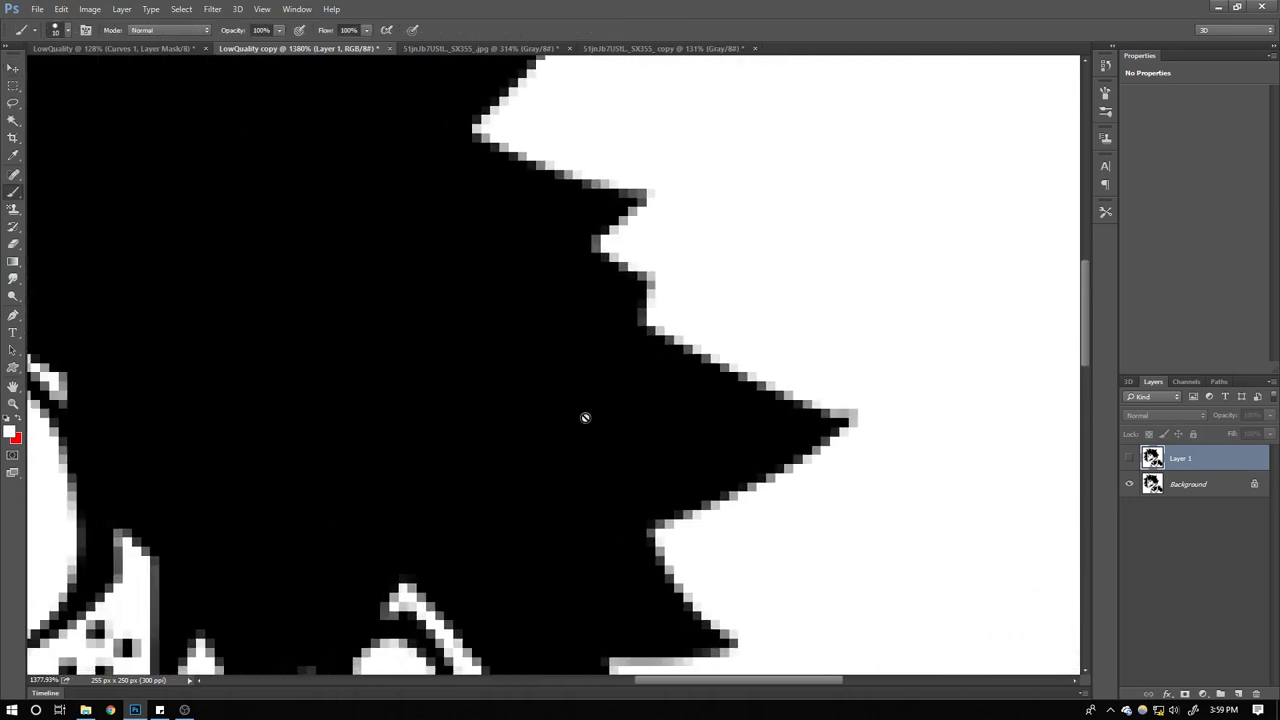
pyautogui.moveTo(526, 354); pyautogui.dragTo(546, 470)
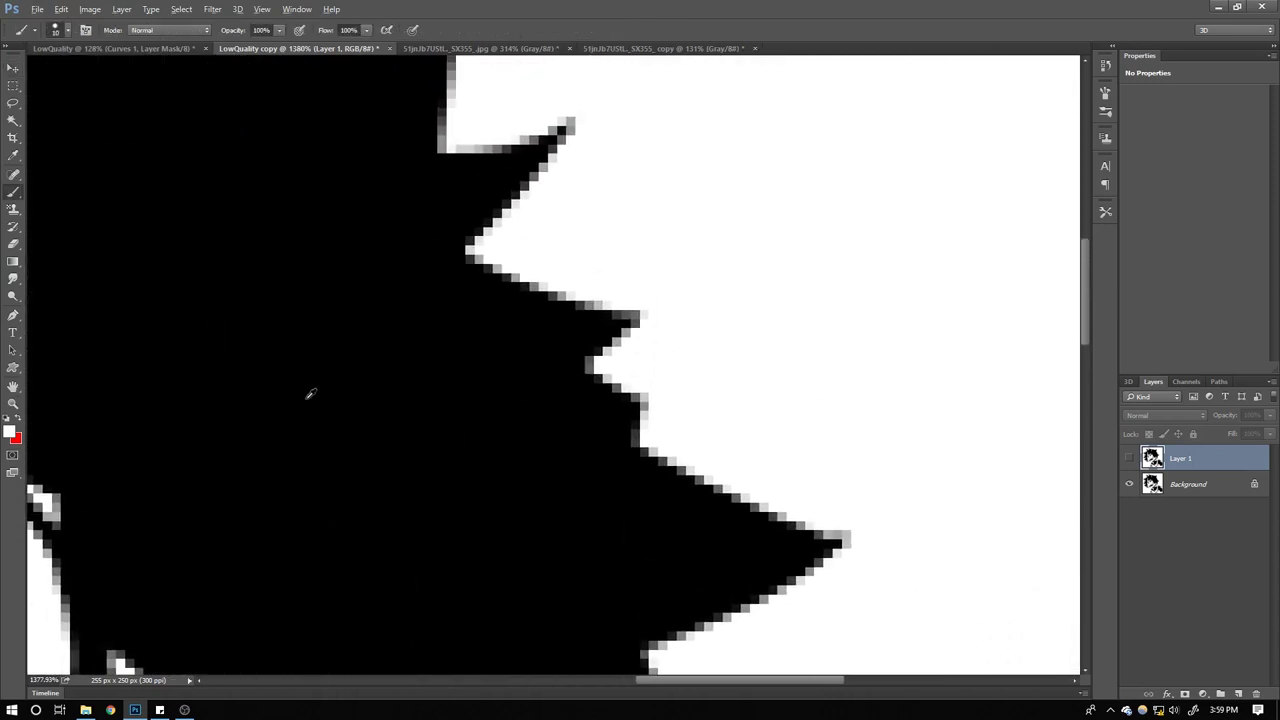
pyautogui.scroll(-4, 145, 283)
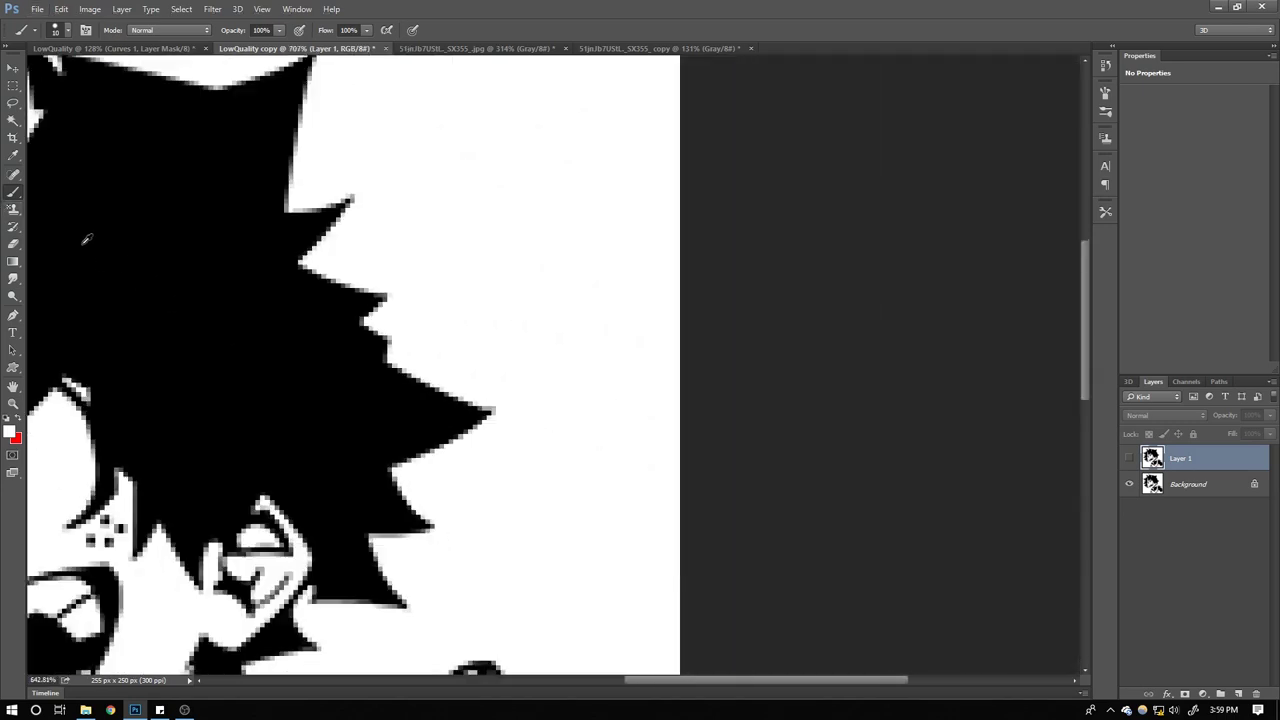
pyautogui.moveTo(340, 269); pyautogui.dragTo(500, 325)
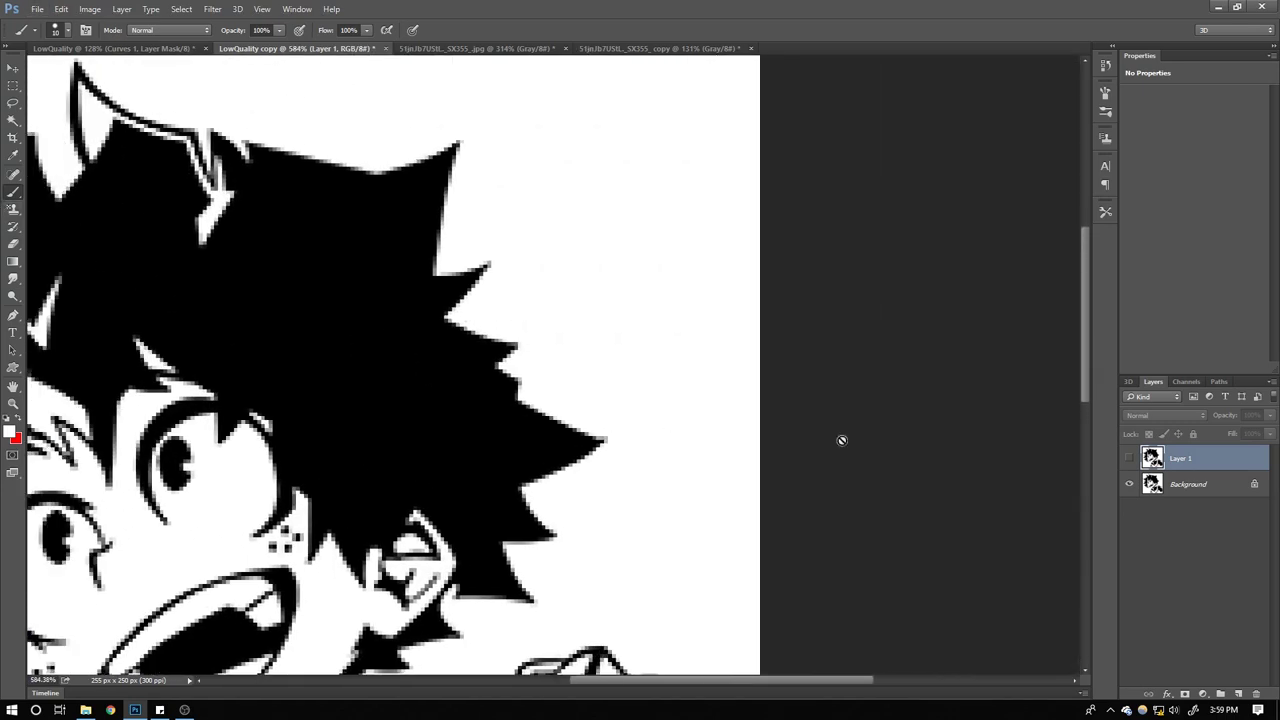
pyautogui.click(1129, 458)
pyautogui.scroll(2, 534, 420)
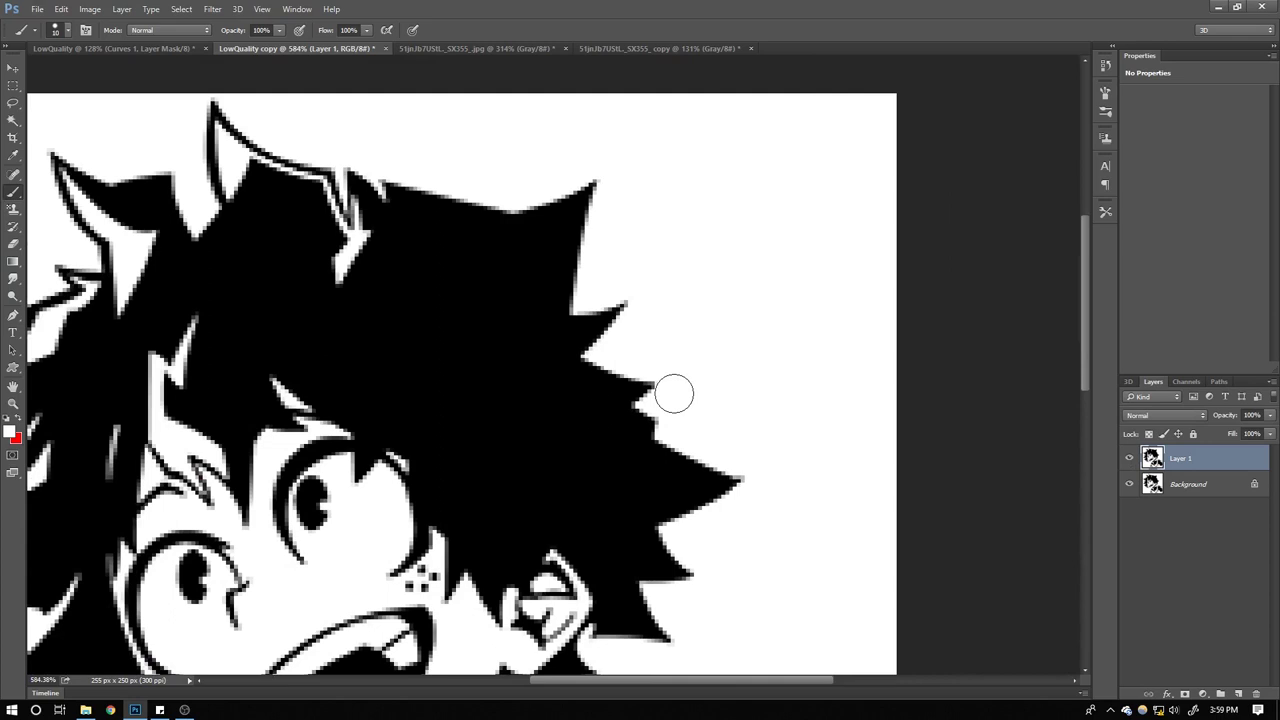
pyautogui.scroll(1, 689, 393)
pyautogui.scroll(2, 689, 393)
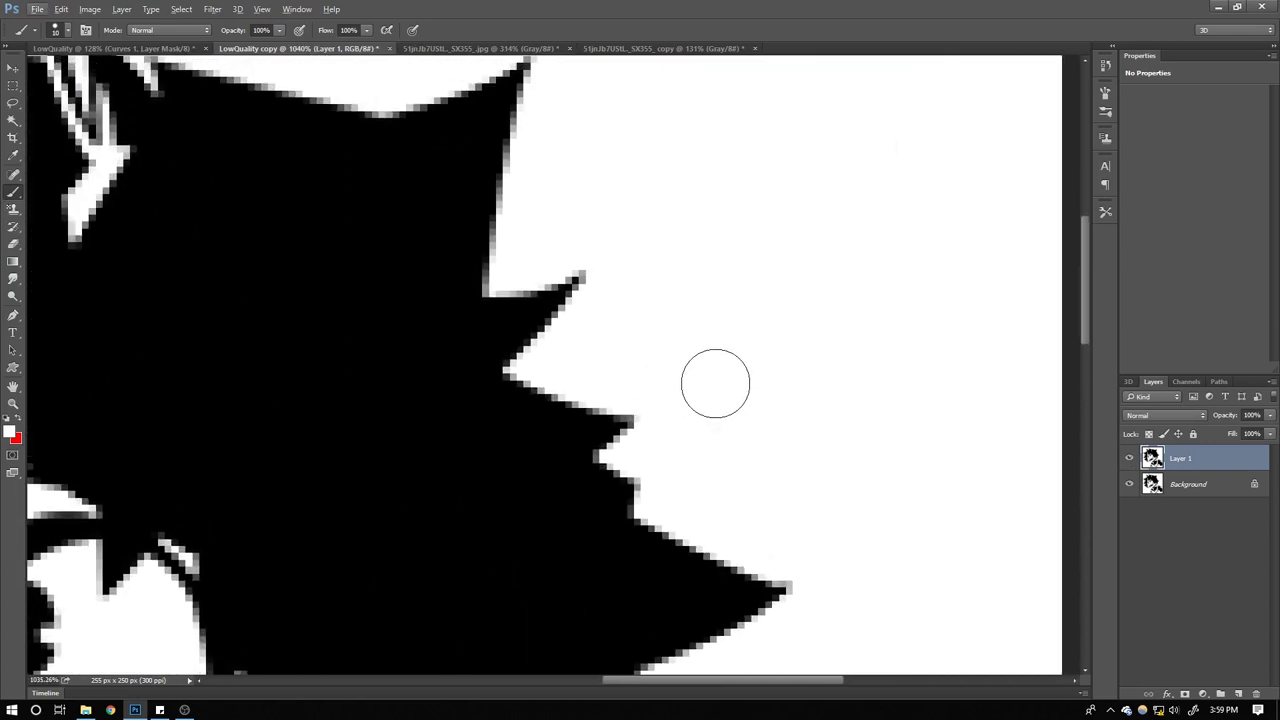
# Shrink the brush, pick a brush preset, and reset colours to default black and white
pyautogui.press('[')
pyautogui.press('[')
pyautogui.press('[')
pyautogui.press('[')
pyautogui.press('[')
pyautogui.rightClick(709, 359)
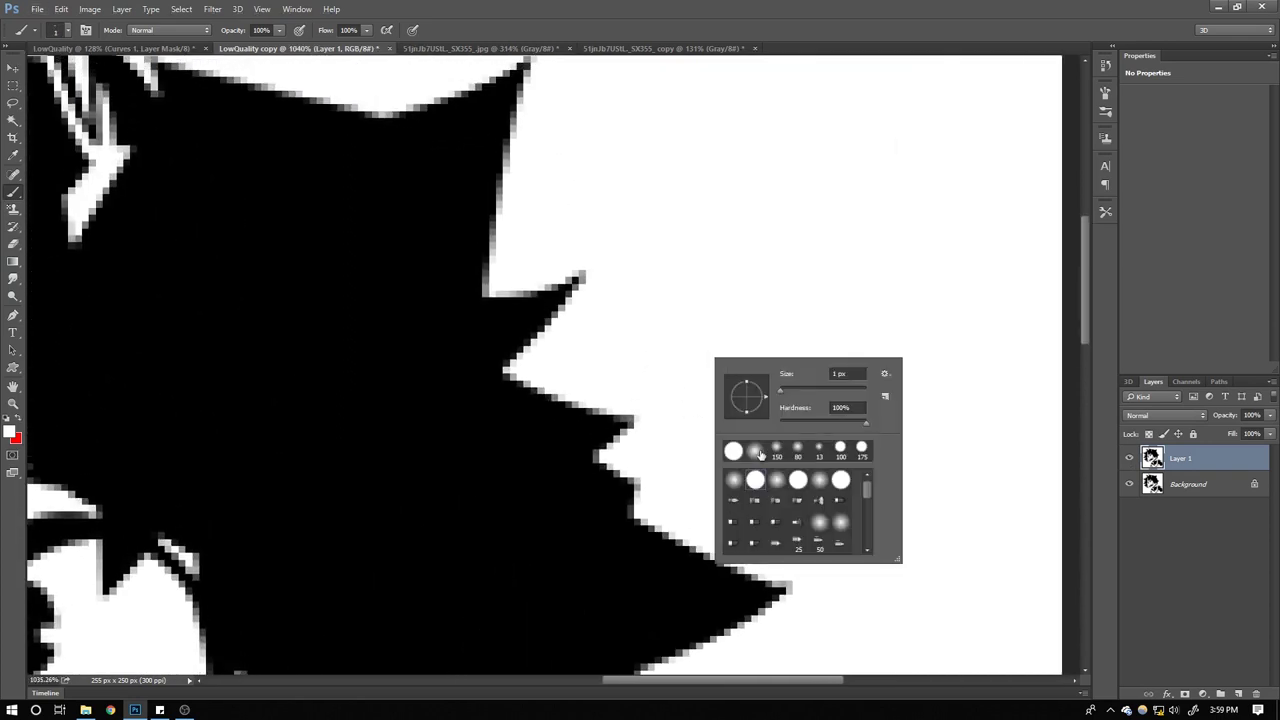
pyautogui.click(635, 308)
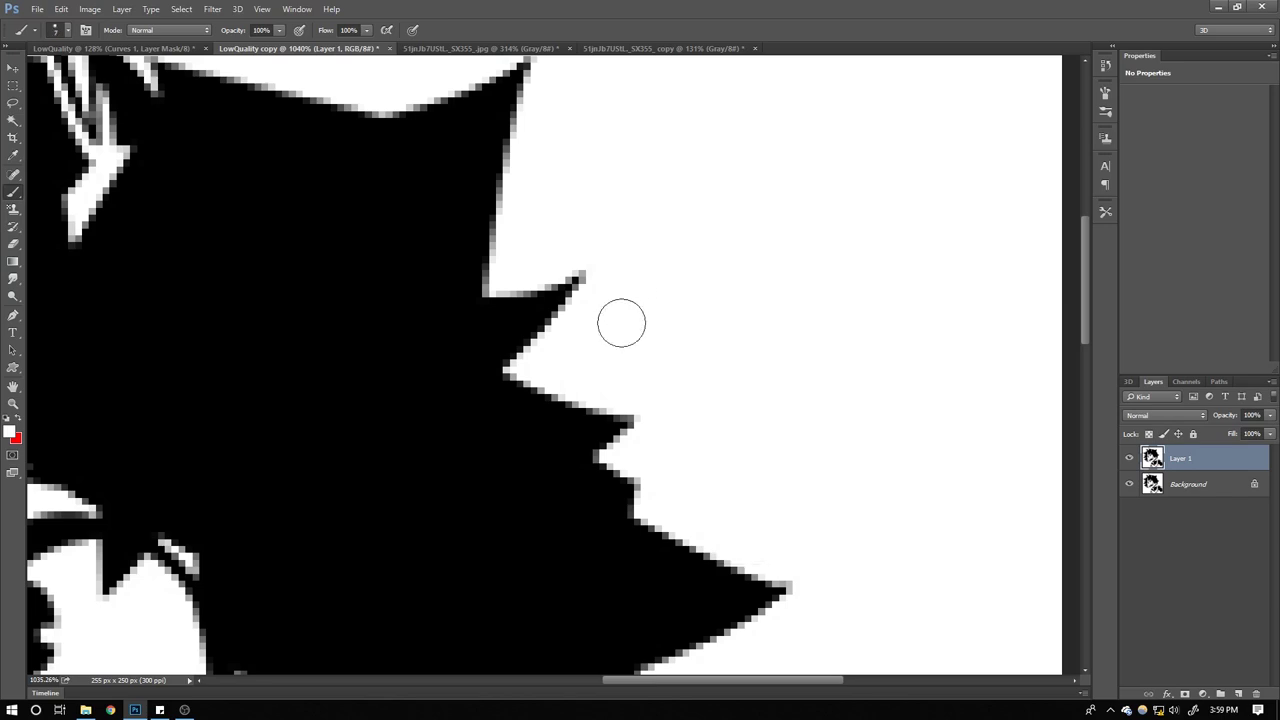
pyautogui.click(10, 418)
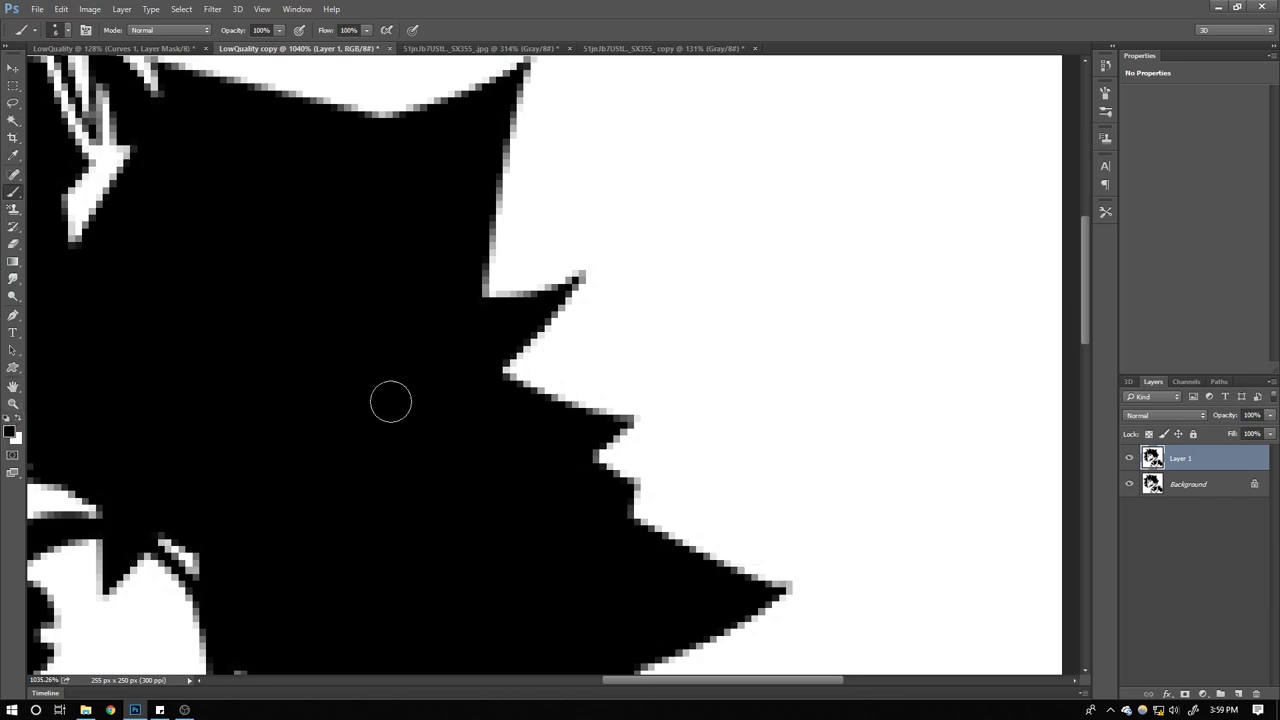
# Paint test strokes beside the hair, undo them, and zoom out to the whole drawing
pyautogui.moveTo(575, 282); pyautogui.dragTo(1043, 286)
pyautogui.hotkey('ctrl', 'z')
pyautogui.moveTo(686, 197); pyautogui.dragTo(970, 585)
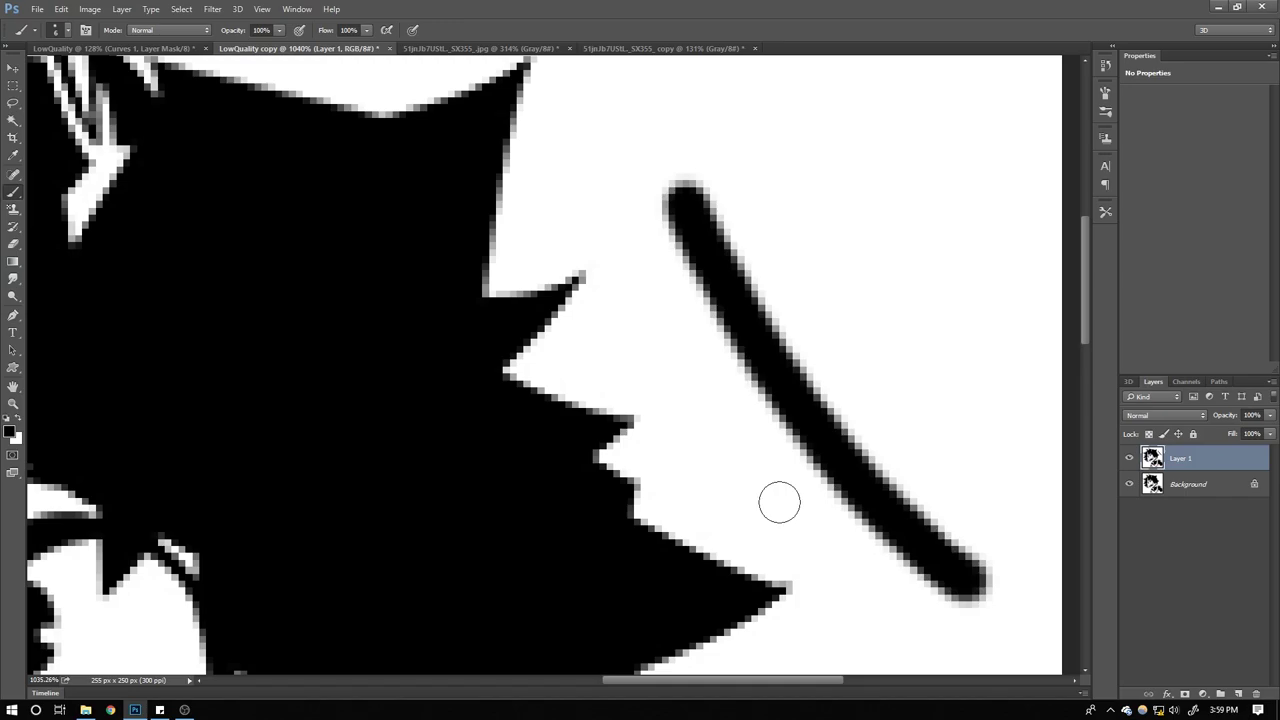
pyautogui.scroll(-5, 777, 503)
pyautogui.scroll(-3, 690, 483)
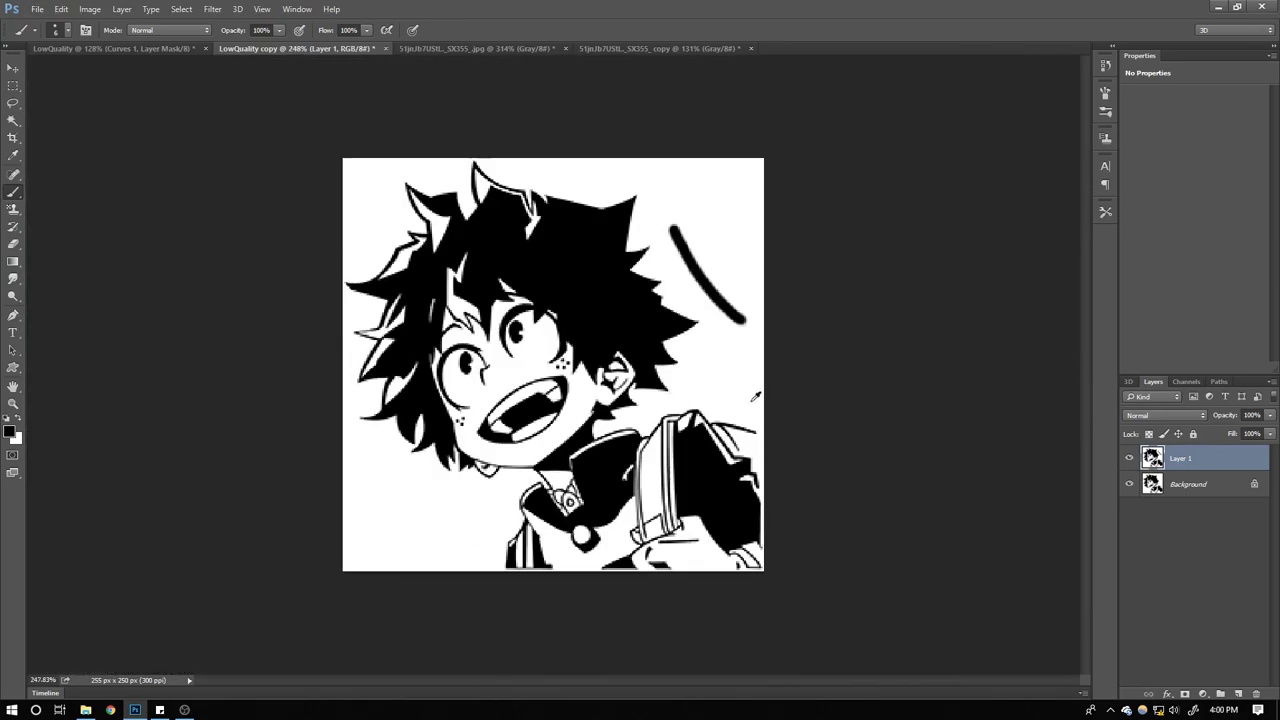
pyautogui.scroll(4, 755, 397)
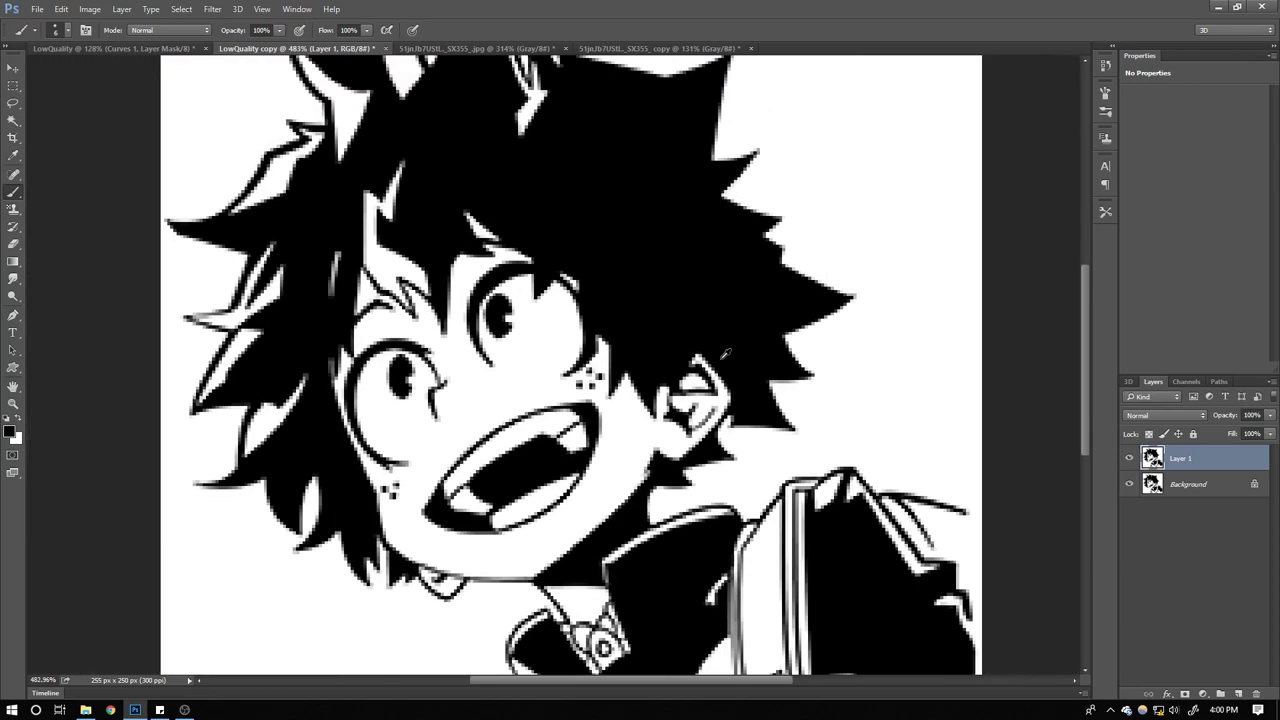
pyautogui.scroll(-2, 740, 345)
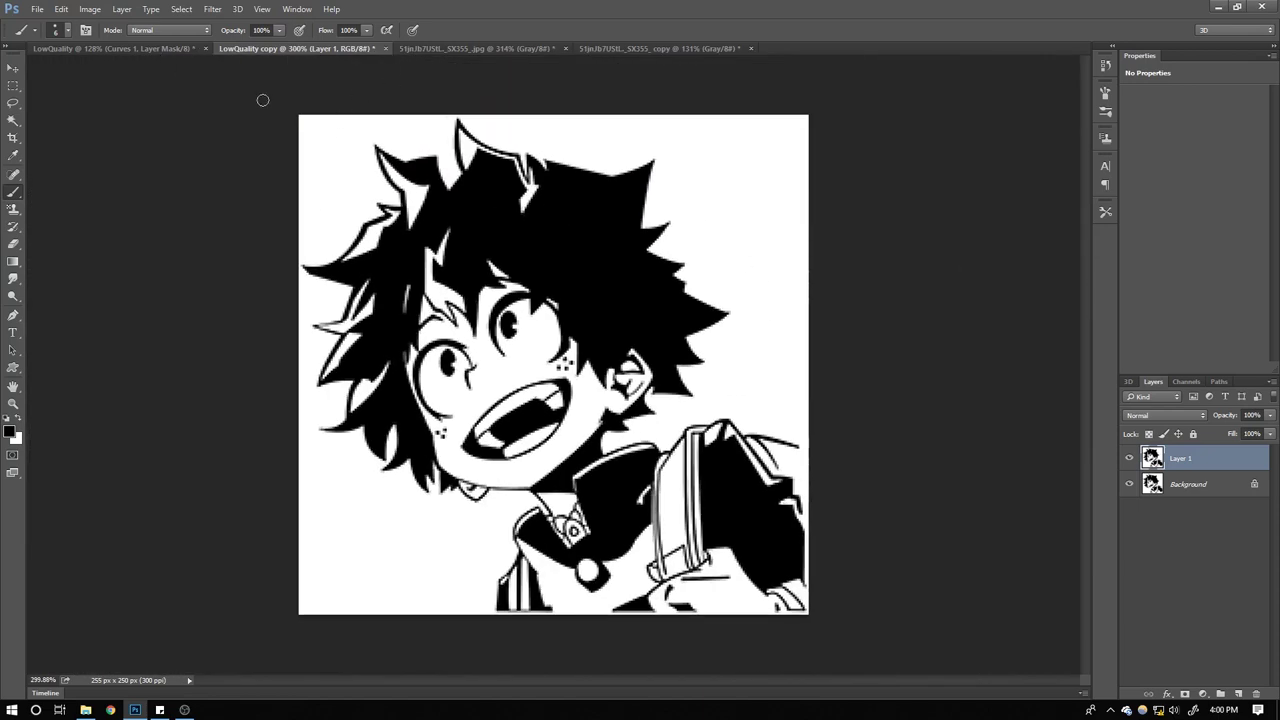
# In Image Size, zoom the preview onto the eyes and set Width to 2048 px (Height 2008)
pyautogui.click(90, 9)
pyautogui.click(170, 112)
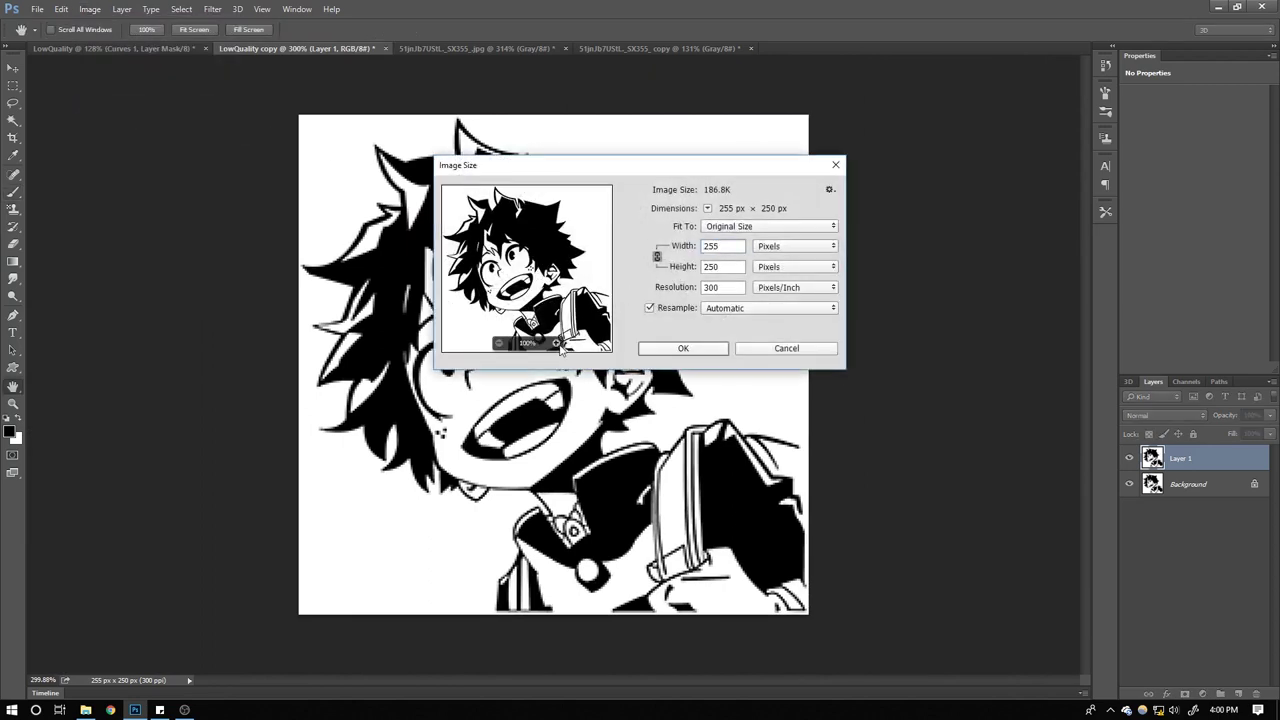
pyautogui.click(556, 343)
pyautogui.click(556, 343)
pyautogui.click(556, 343)
pyautogui.moveTo(572, 226); pyautogui.dragTo(488, 178)
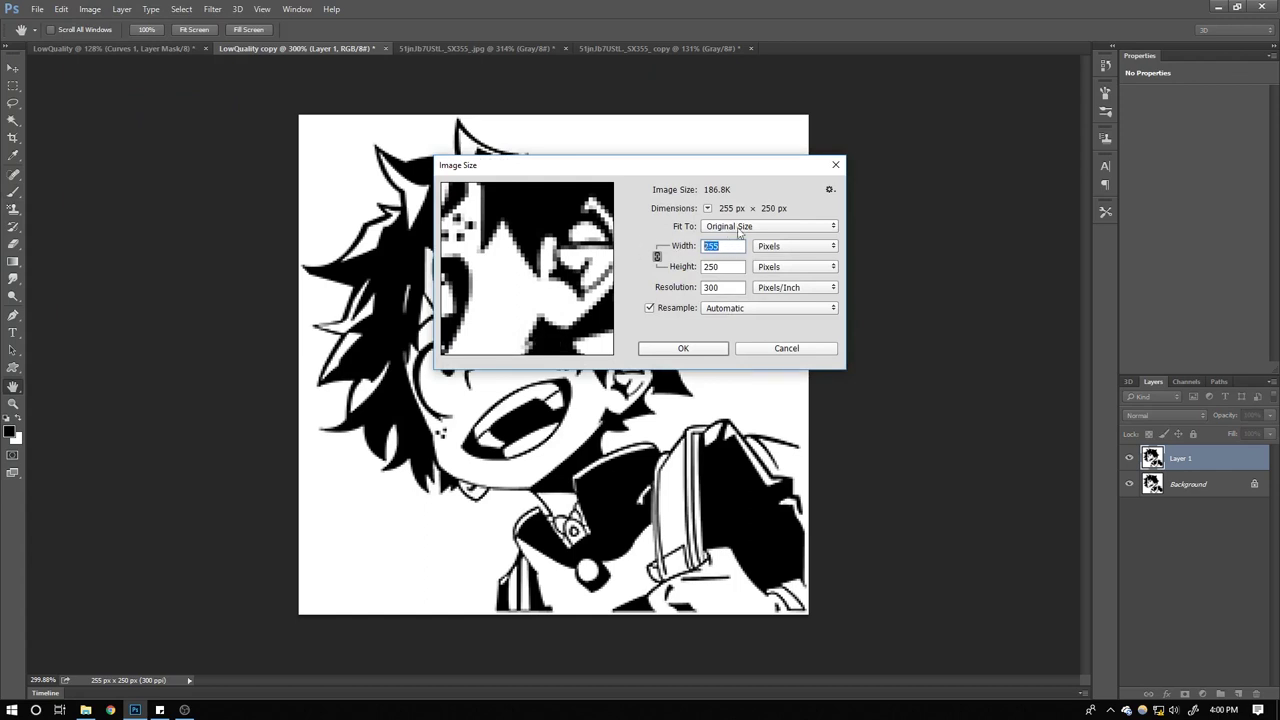
pyautogui.write('2048')
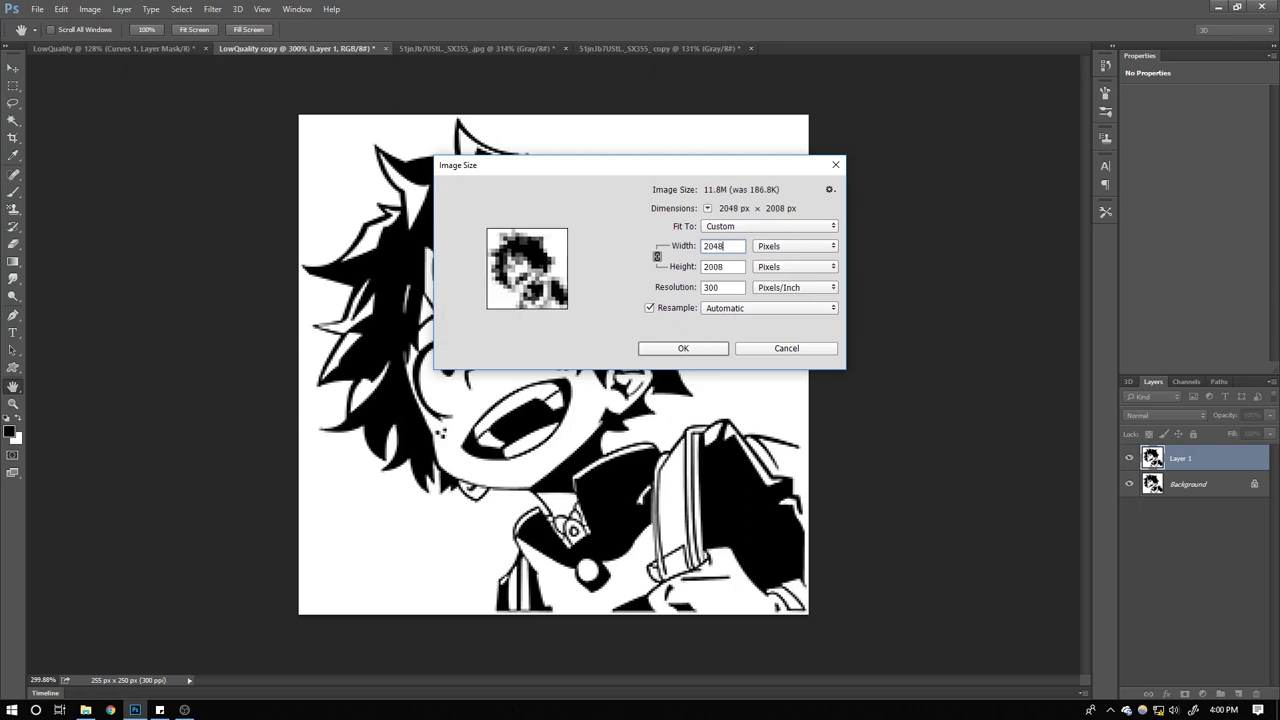
pyautogui.press('Down')
pyautogui.press('Down')
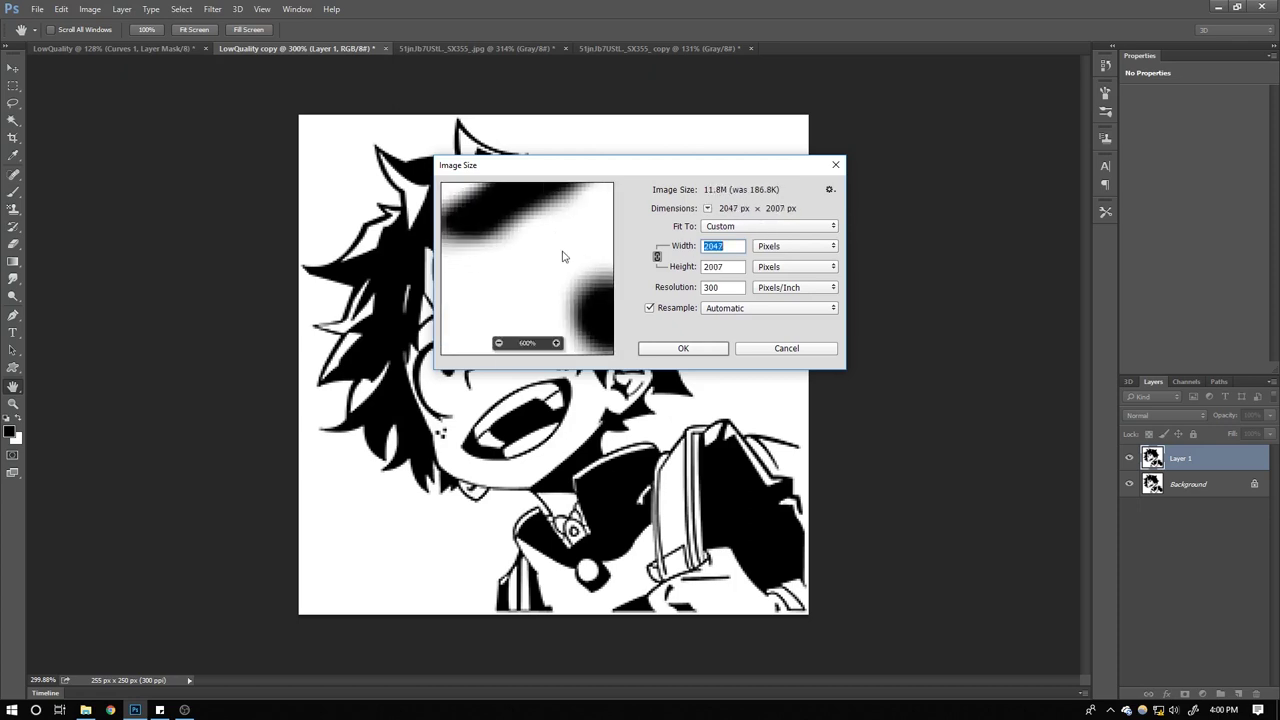
pyautogui.press('Up')
pyautogui.press('Up')
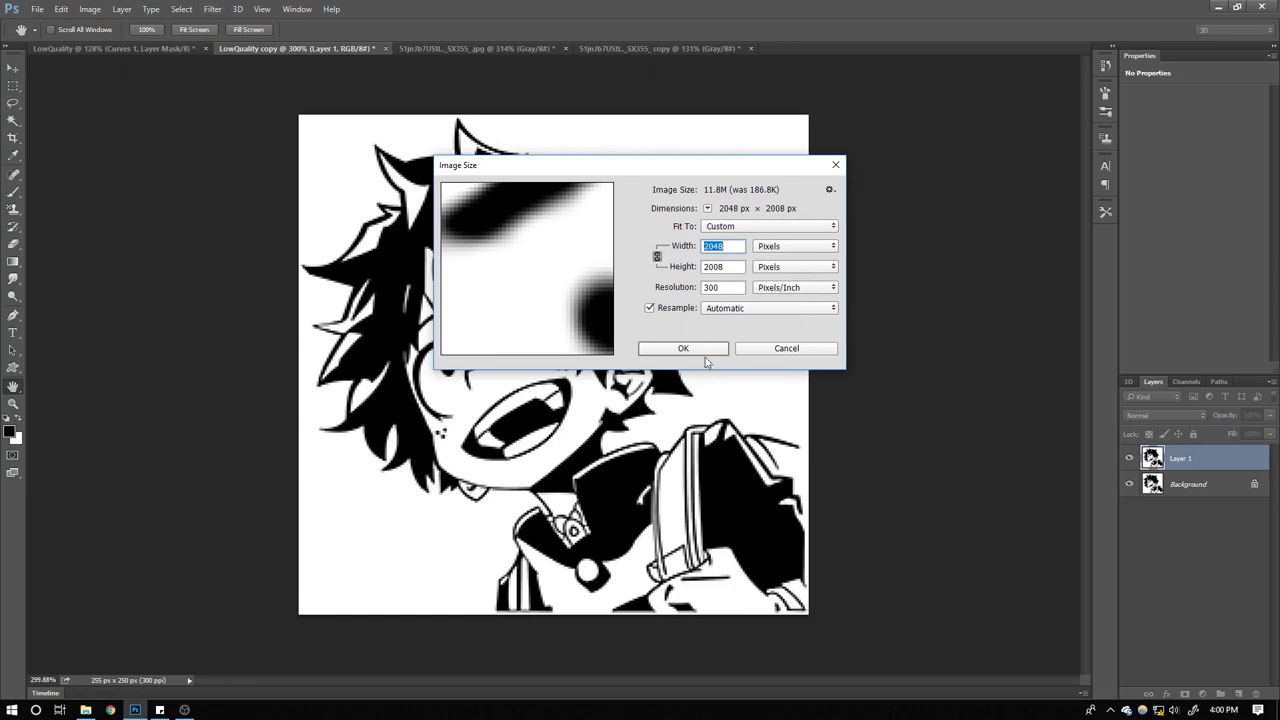
# Compare original and resampled previews, trying Preserve Details (enlargement) resampling
pyautogui.moveTo(551, 283)
pyautogui.mouseDown()
pyautogui.moveTo(454, 274)
pyautogui.moveTo(534, 283)
pyautogui.mouseUp()
pyautogui.click(743, 312)
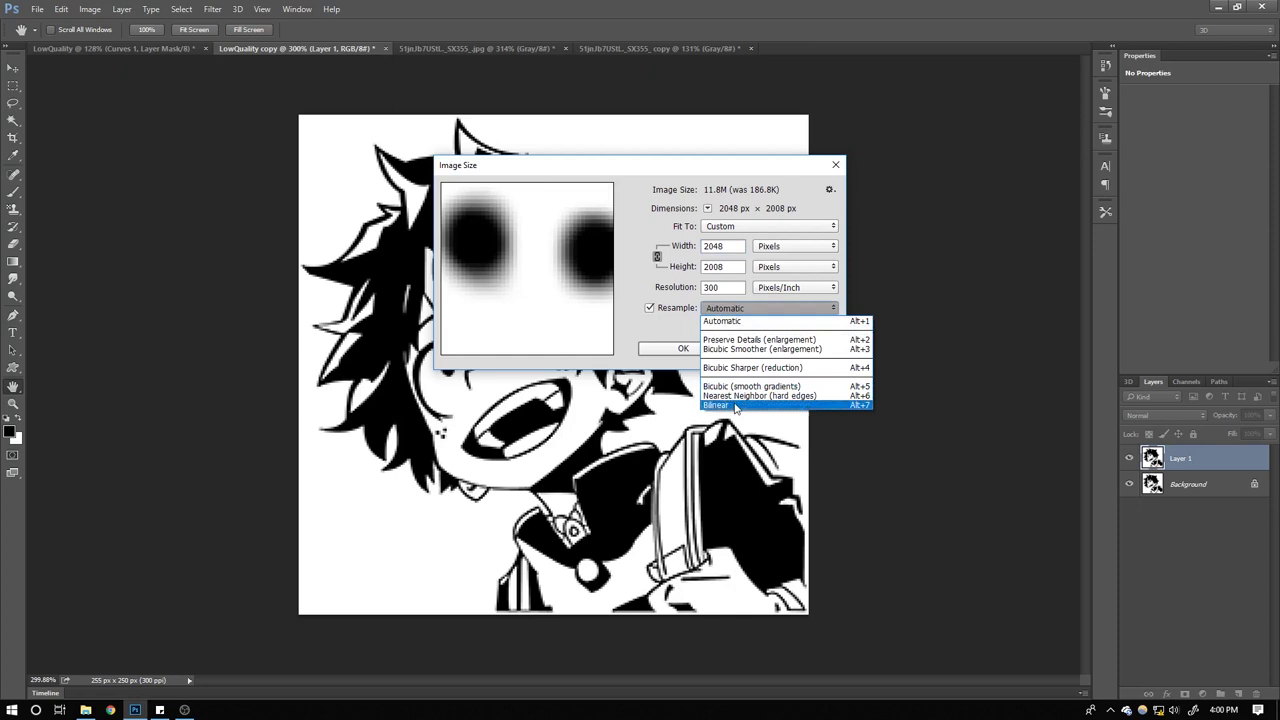
pyautogui.click(600, 310)
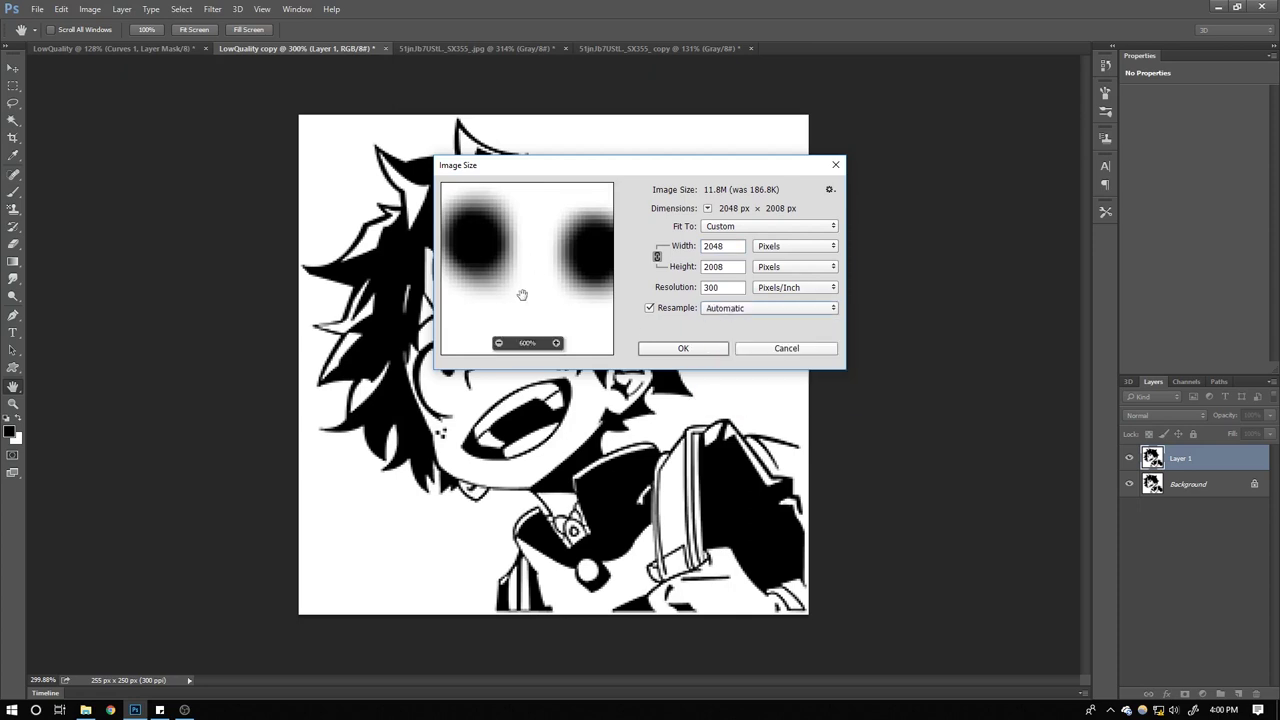
pyautogui.moveTo(522, 295); pyautogui.dragTo(555, 258)
pyautogui.click(725, 312)
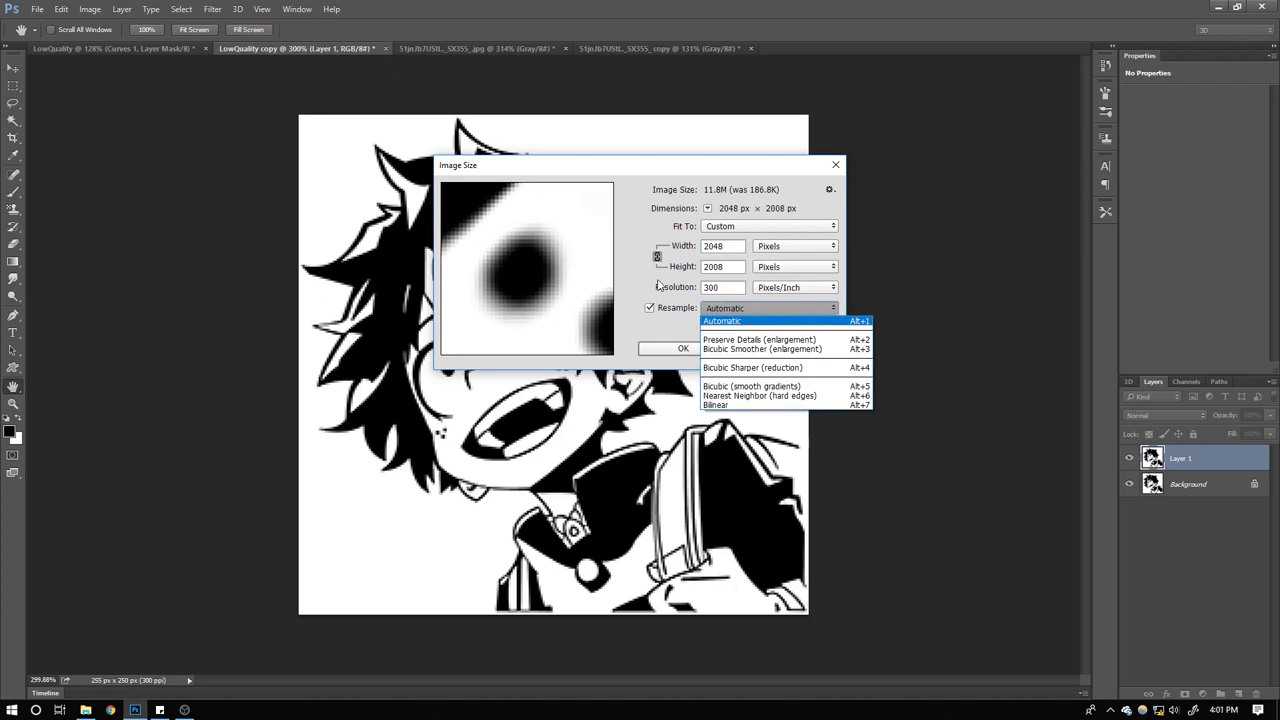
pyautogui.click(759, 340)
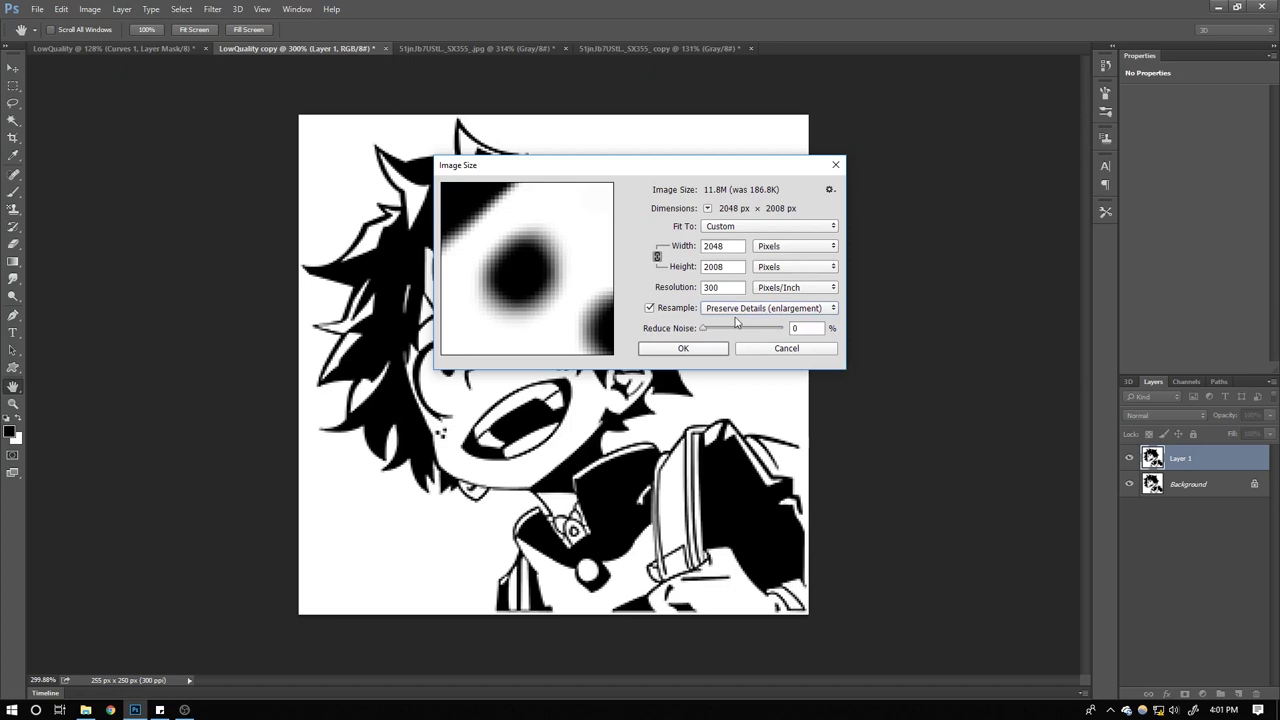
# Try Bicubic Smoother, Bicubic Sharper and Bilinear, then settle on Automatic resampling
pyautogui.click(726, 314)
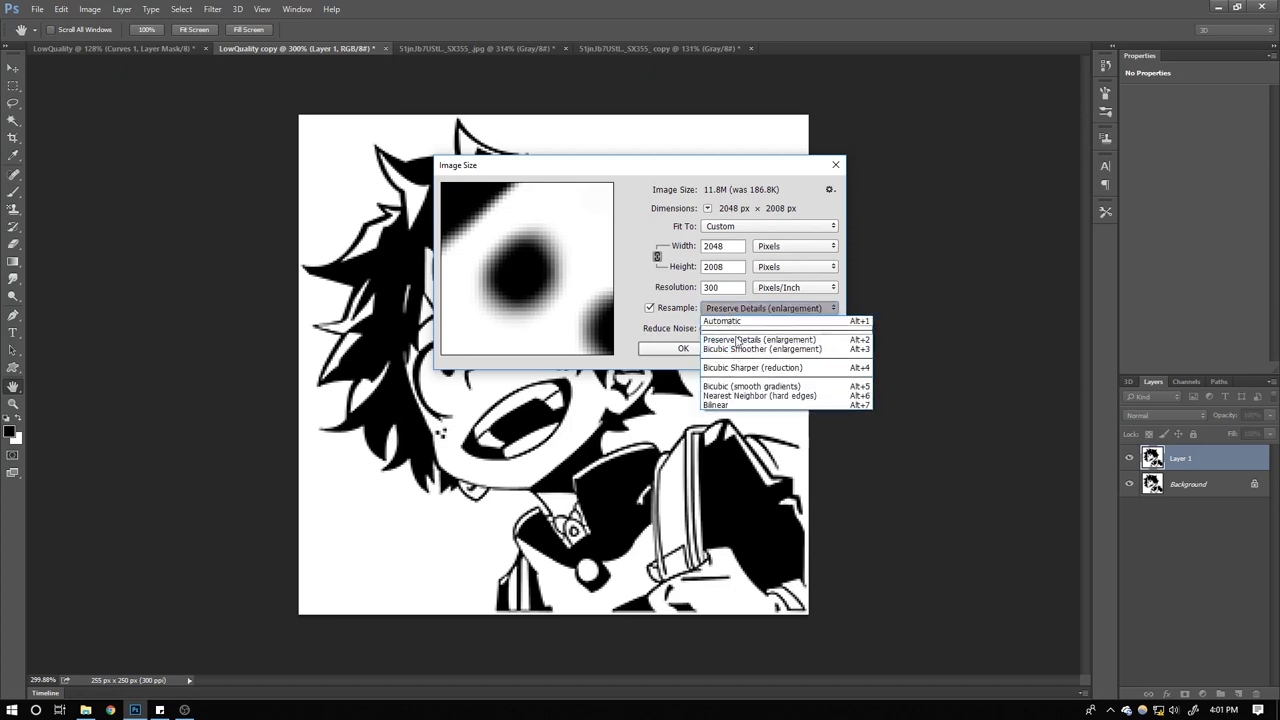
pyautogui.click(731, 348)
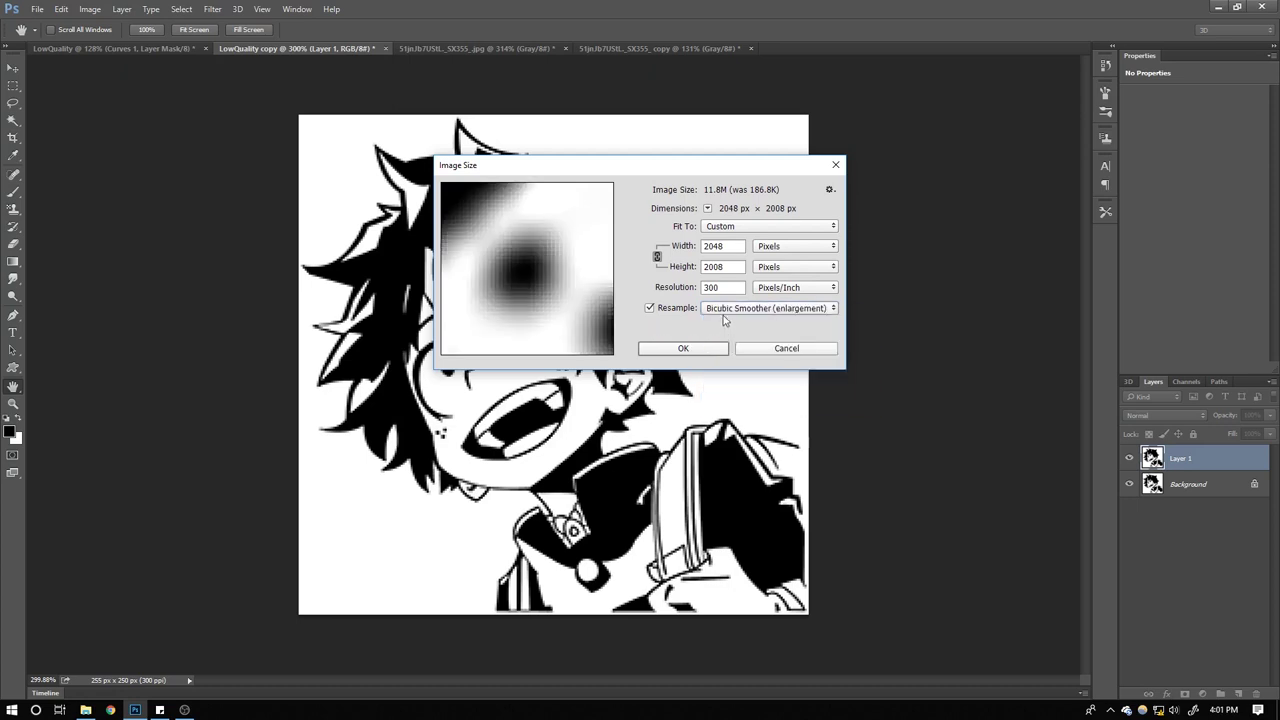
pyautogui.click(724, 312)
pyautogui.click(726, 368)
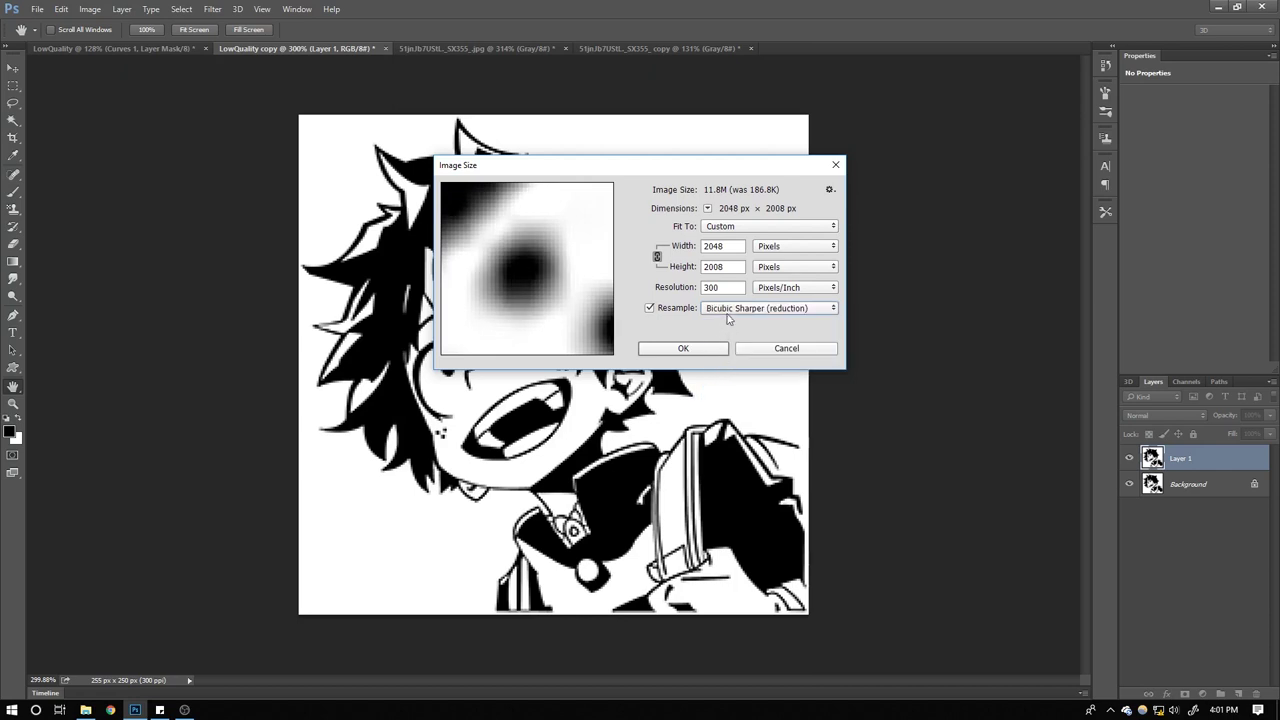
pyautogui.click(730, 314)
pyautogui.click(718, 405)
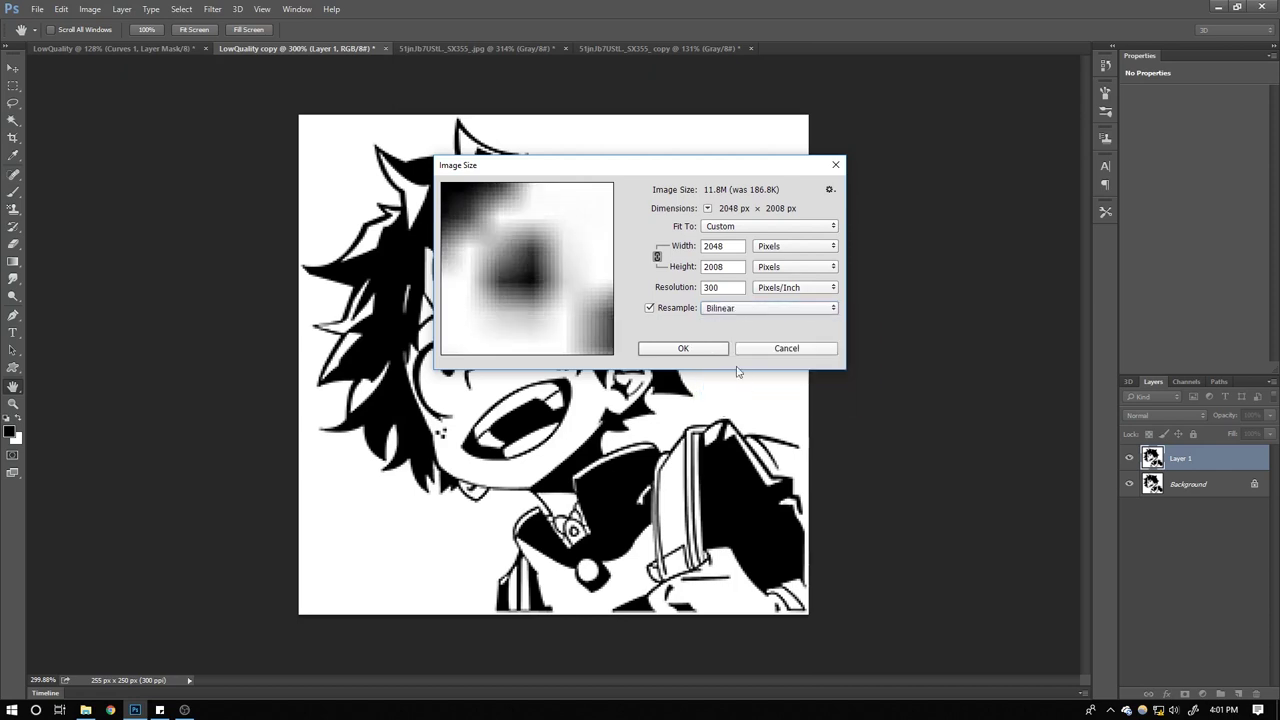
pyautogui.moveTo(608, 277)
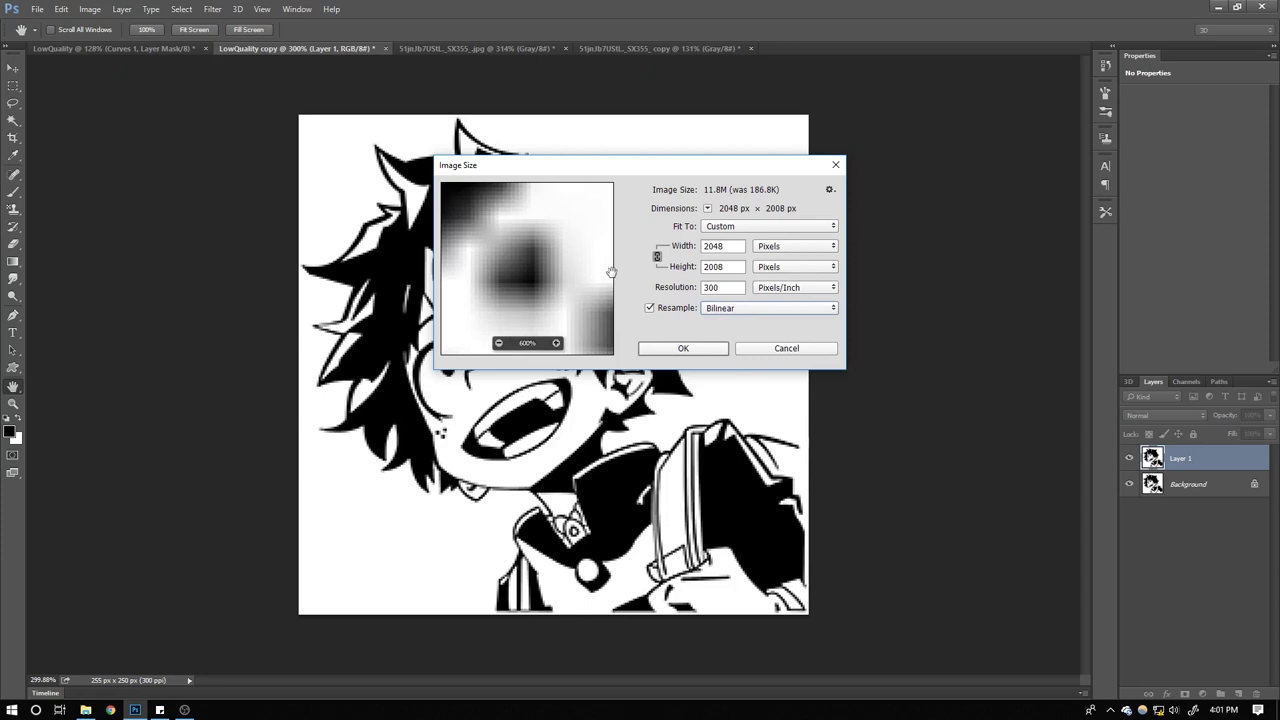
pyautogui.click(735, 310)
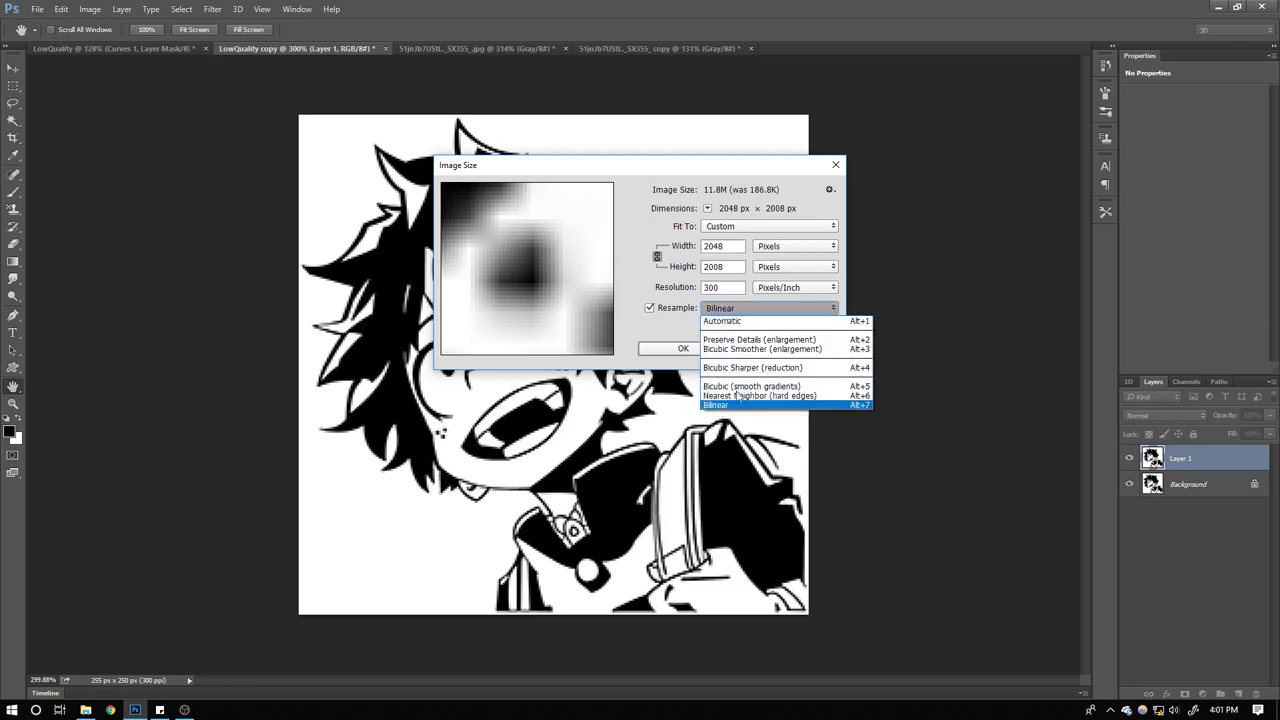
pyautogui.click(758, 322)
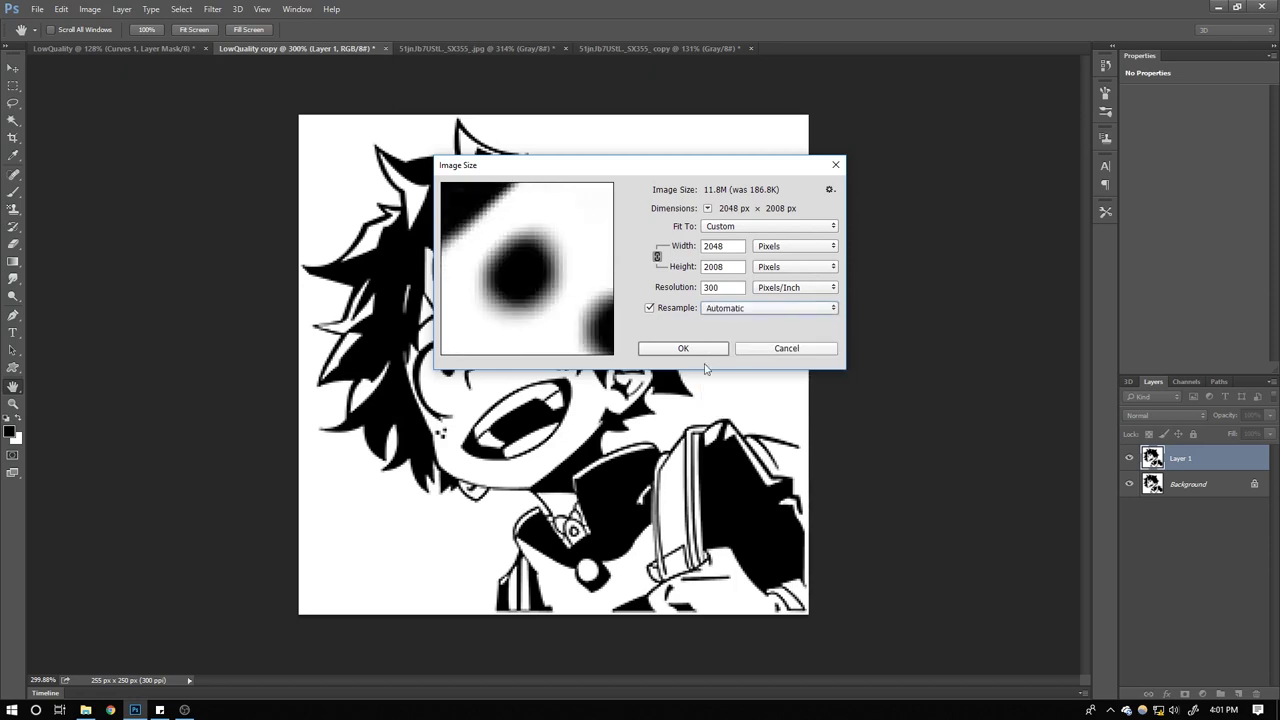
# Apply the 2048 × 2008 px resize, then revert the original LowQuality document to 255×250
pyautogui.click(683, 348)
pyautogui.press('b')
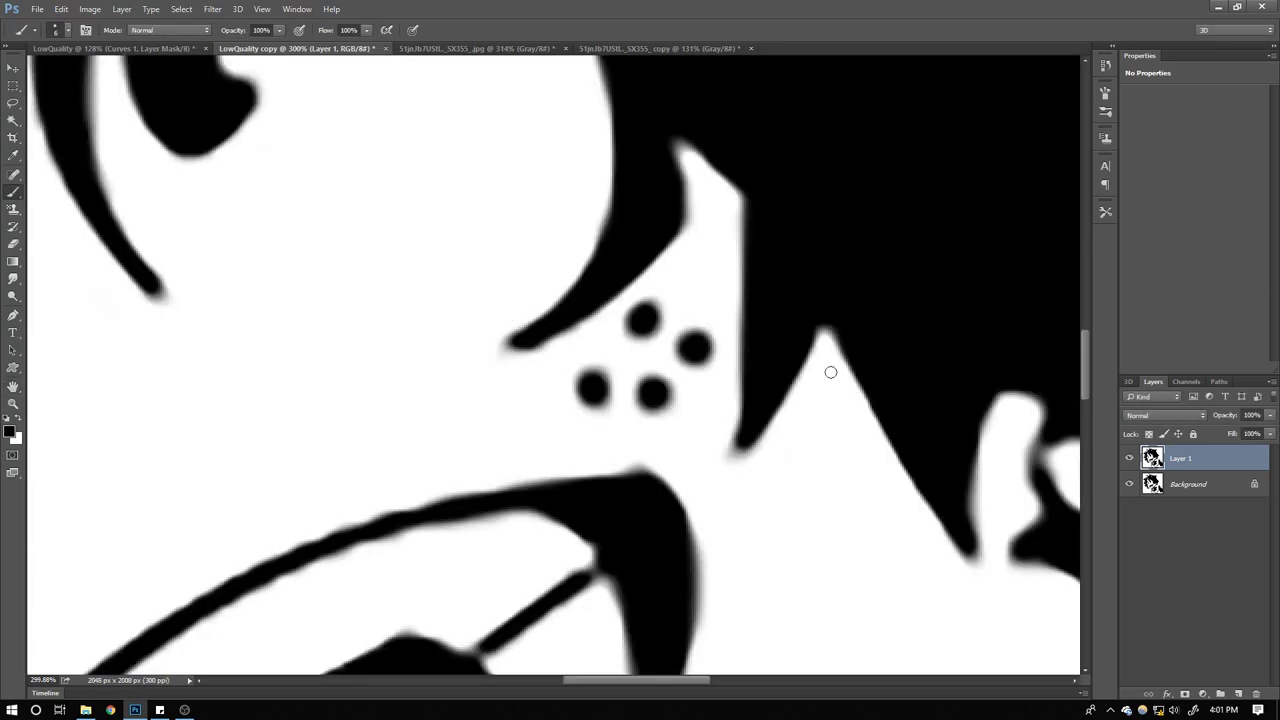
pyautogui.click(155, 48)
pyautogui.hotkey('ctrl', 'alt', 'z')
pyautogui.hotkey('ctrl', 'alt', 'z')
pyautogui.hotkey('ctrl', 'alt', 'z')
pyautogui.hotkey('ctrl', 'alt', 'z')
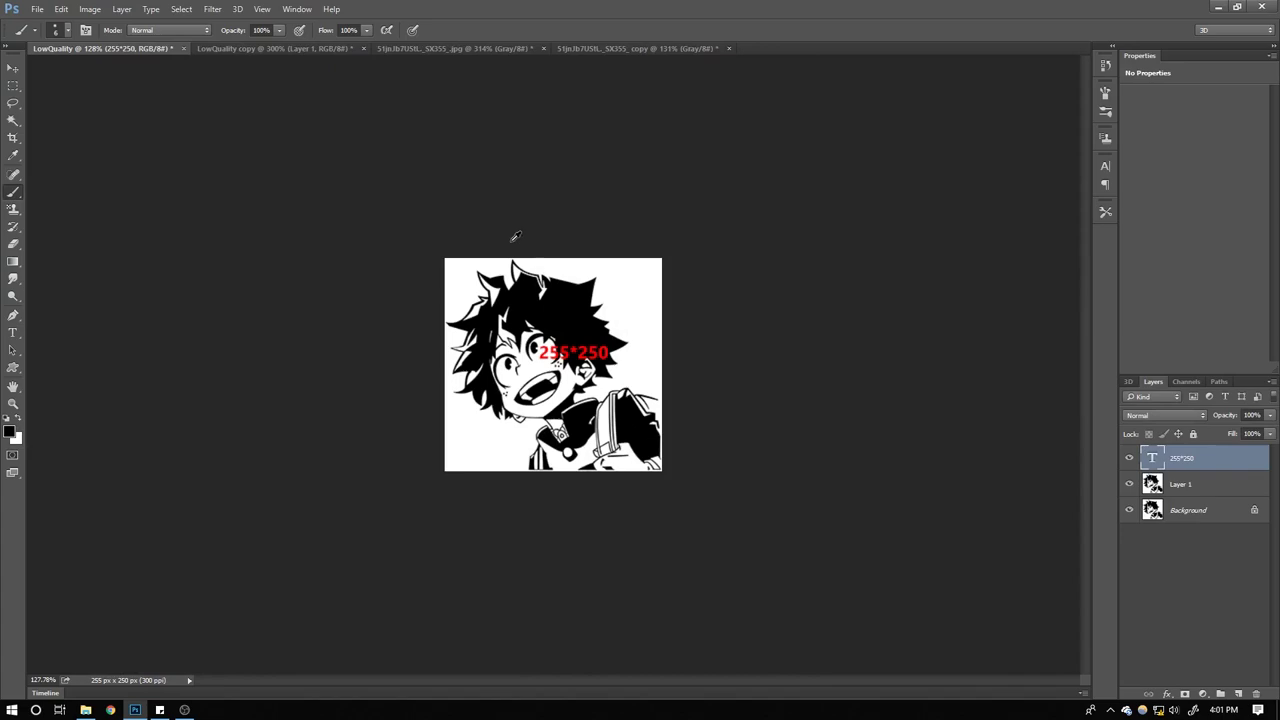
# Dismiss the rasterize prompt and hide the red 255*250 size label
pyautogui.click(618, 356)
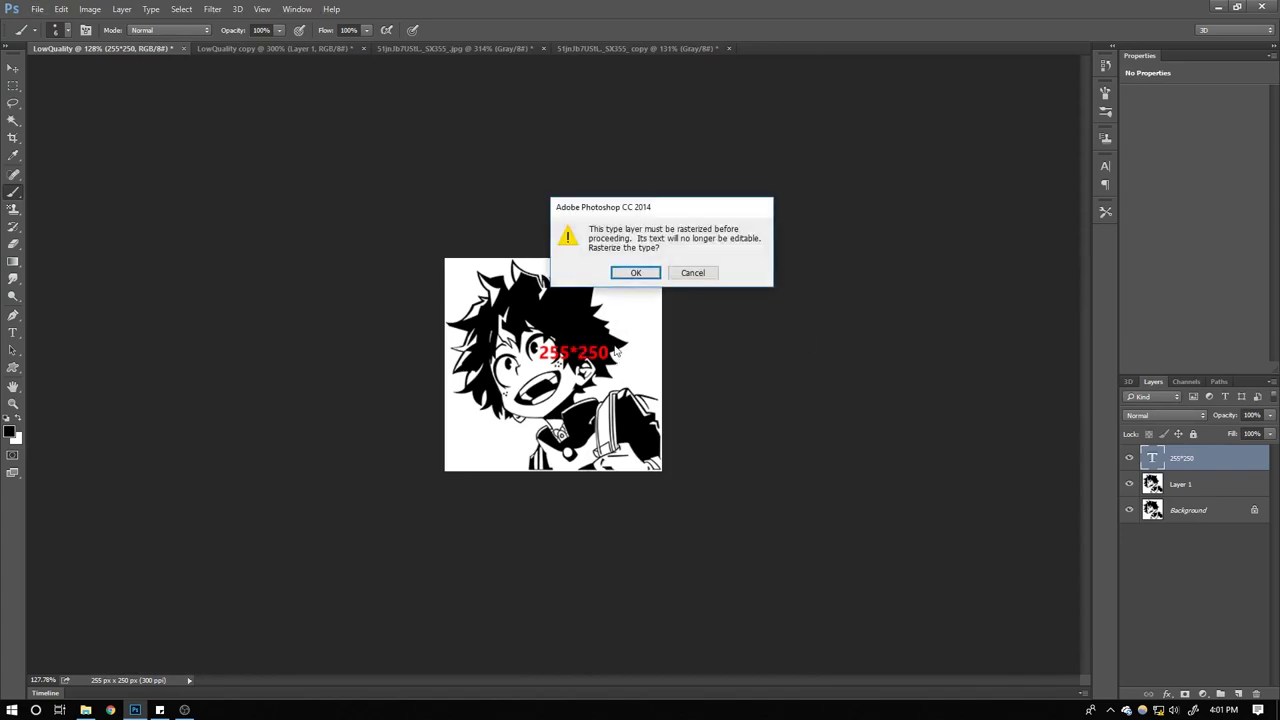
pyautogui.press('Escape')
pyautogui.scroll(5, 946, 372)
pyautogui.click(1127, 457)
pyautogui.scroll(2, 661, 367)
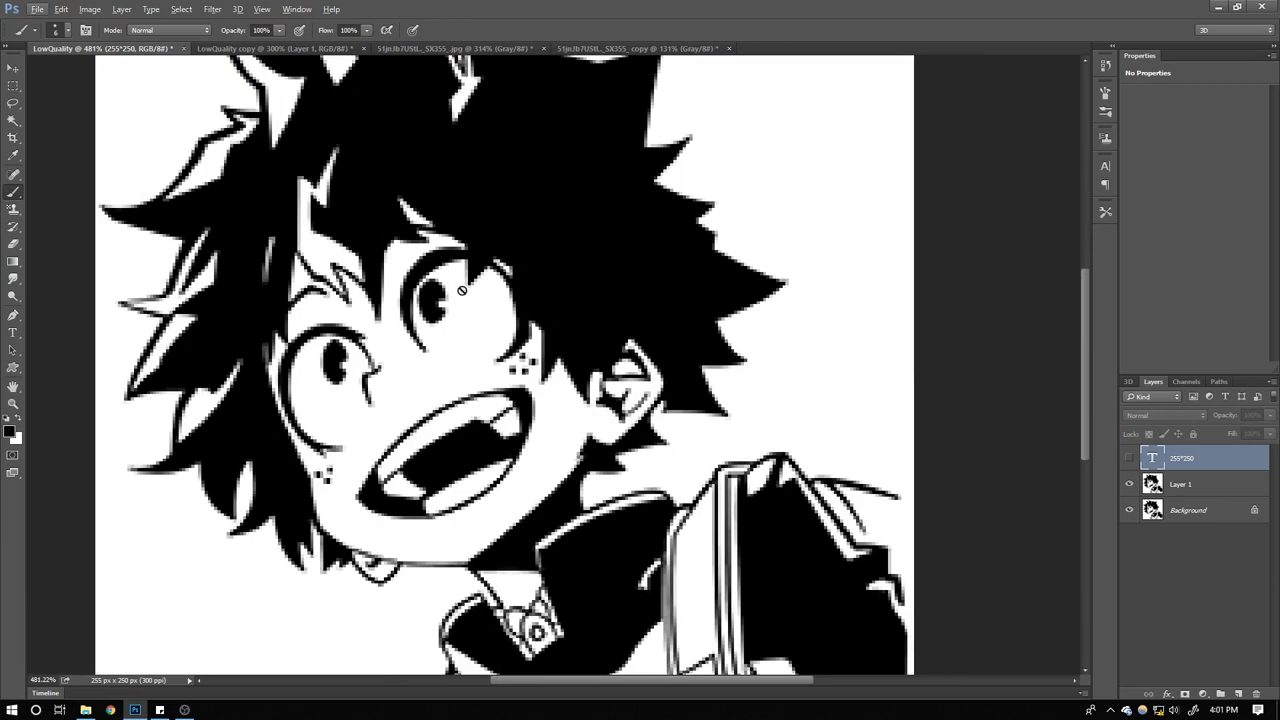
pyautogui.scroll(-1, 460, 285)
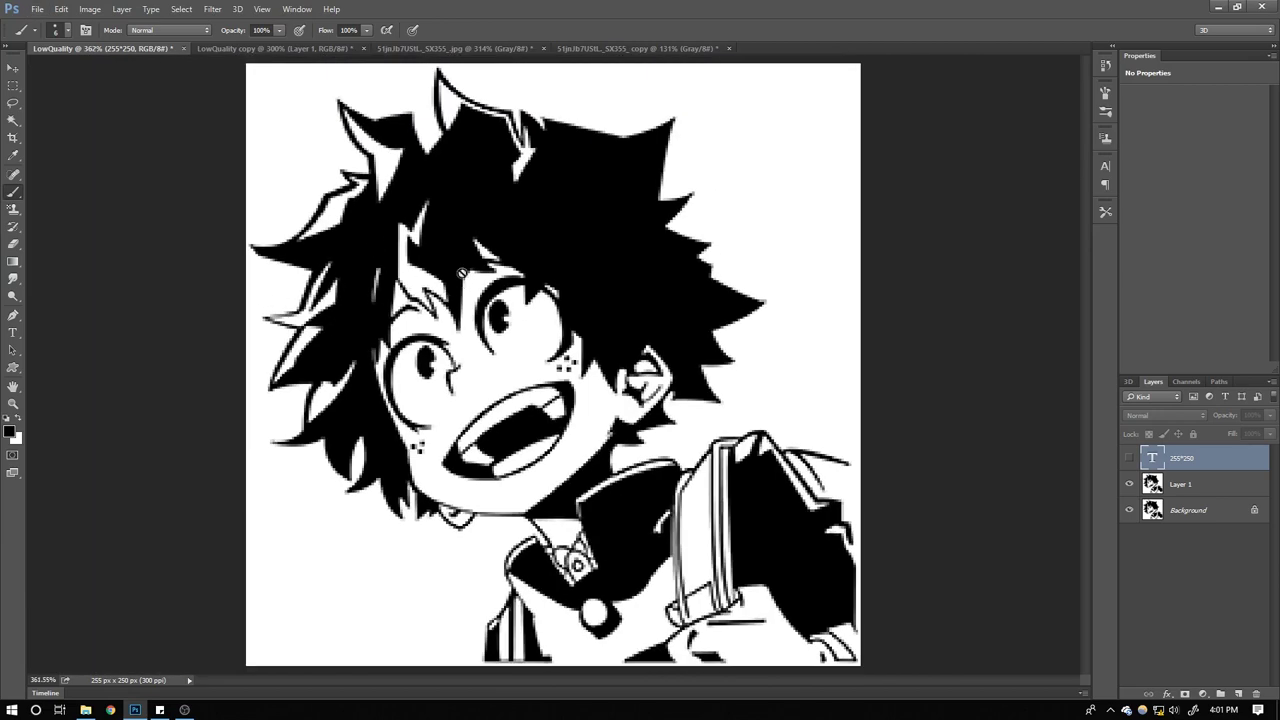
pyautogui.click(259, 50)
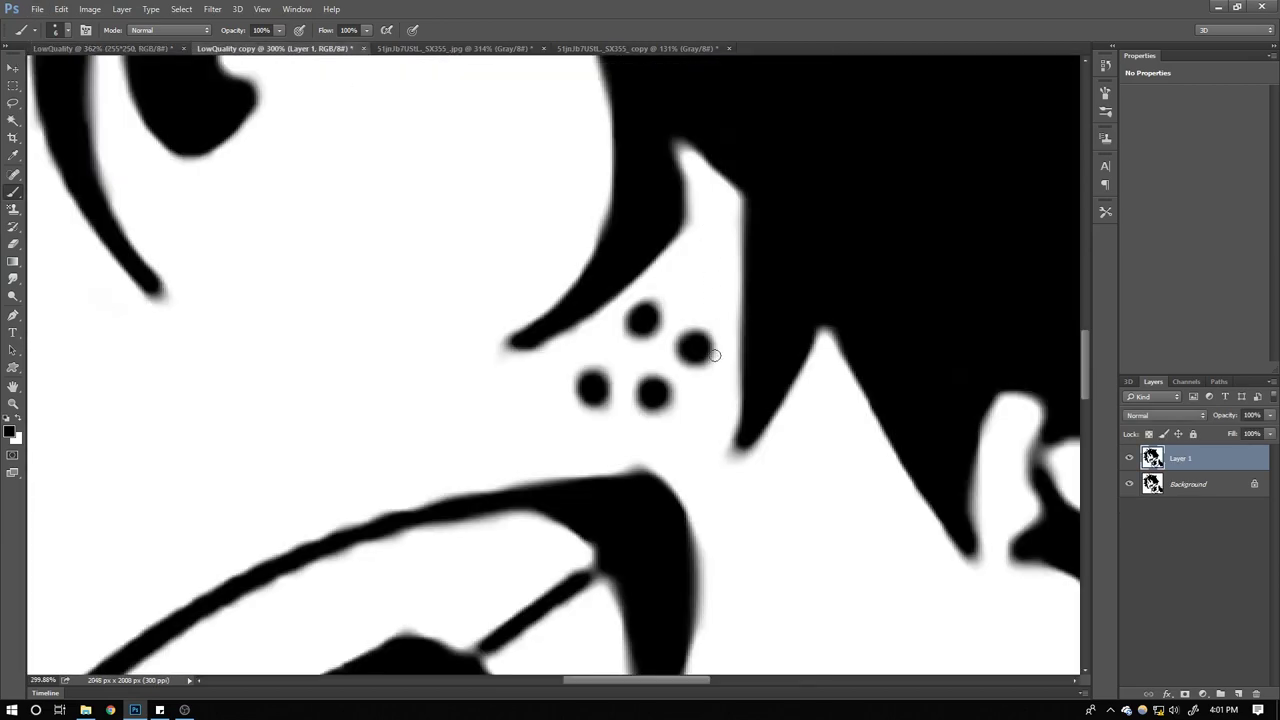
pyautogui.scroll(-5, 714, 355)
pyautogui.scroll(4, 662, 340)
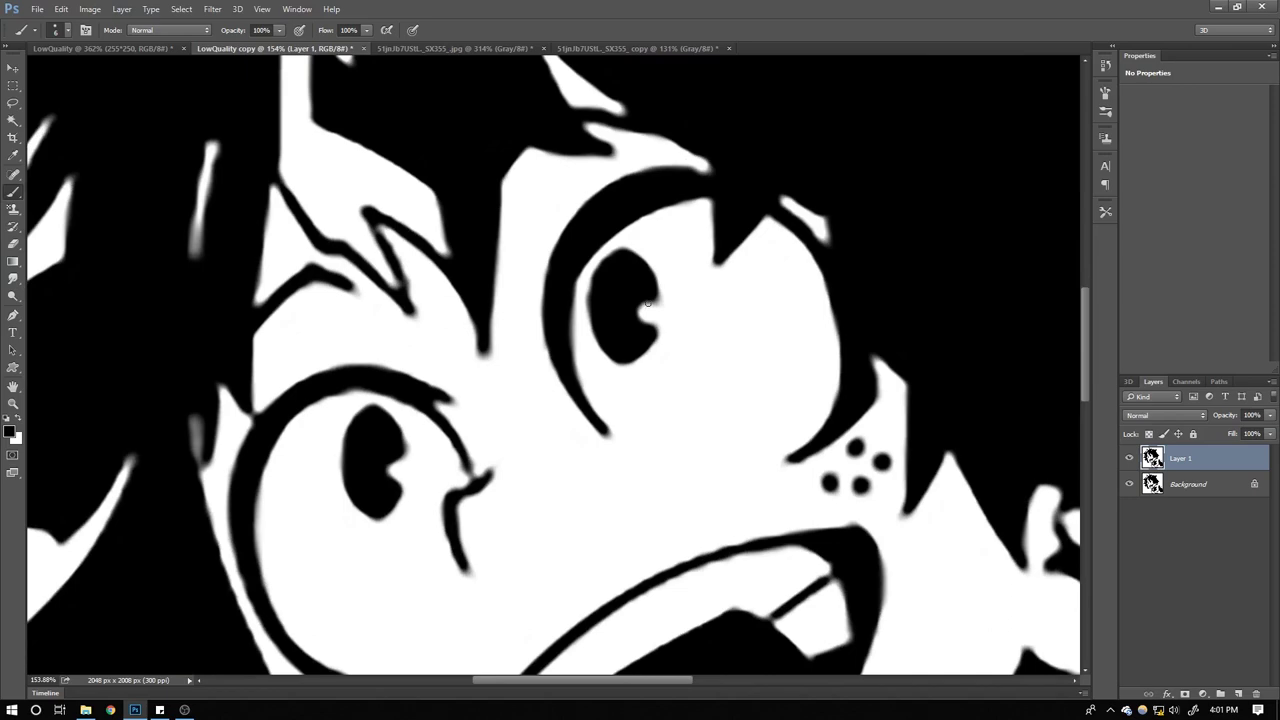
pyautogui.scroll(-3, 387, 404)
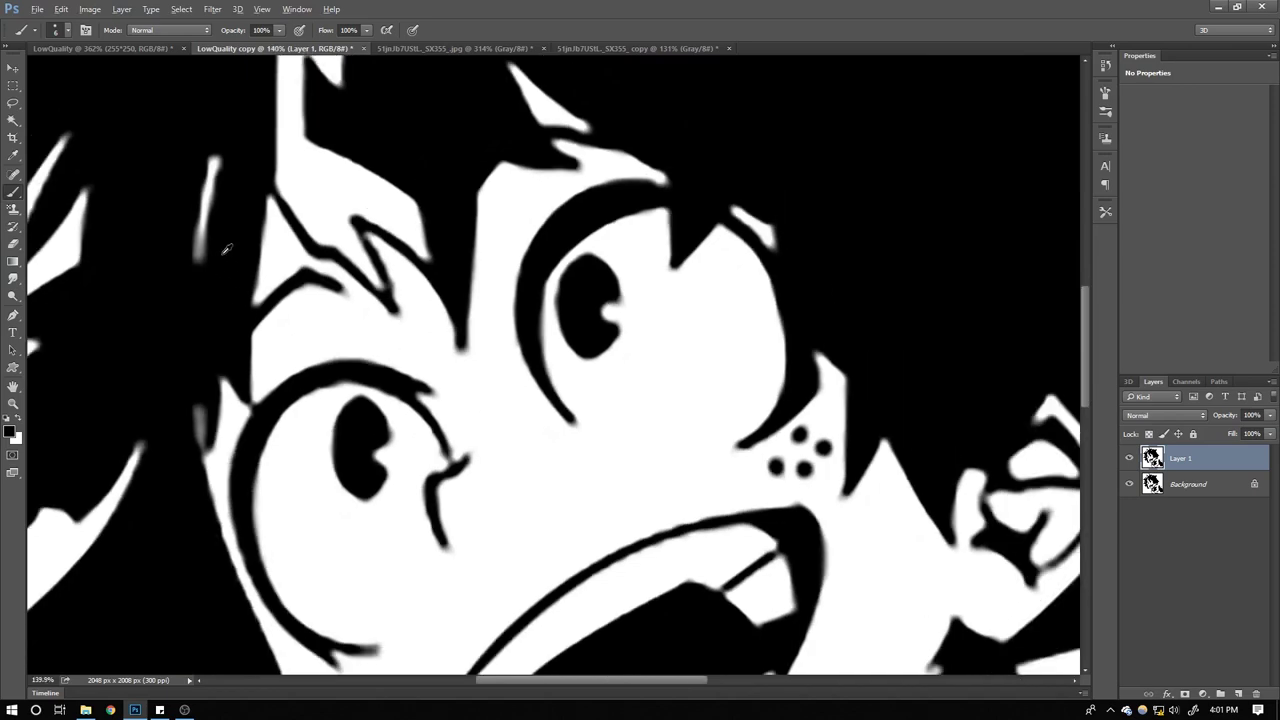
pyautogui.scroll(5, 583, 362)
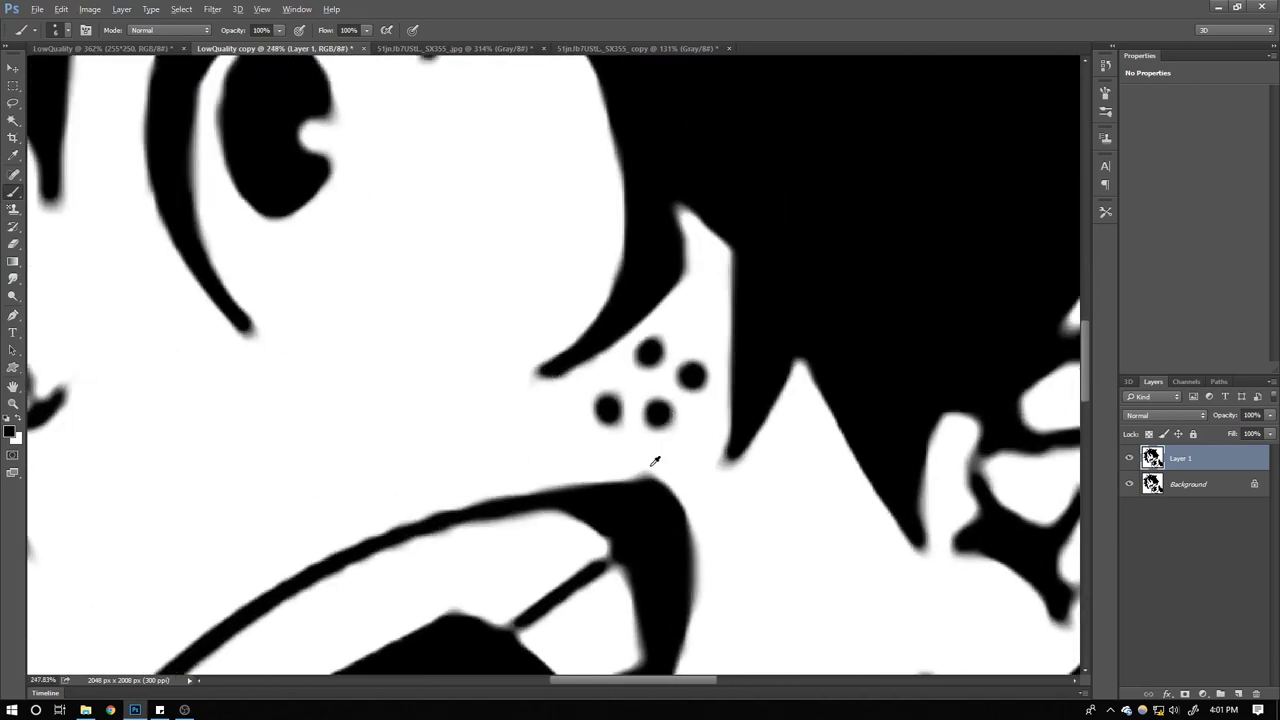
pyautogui.moveTo(701, 400); pyautogui.dragTo(489, 166)
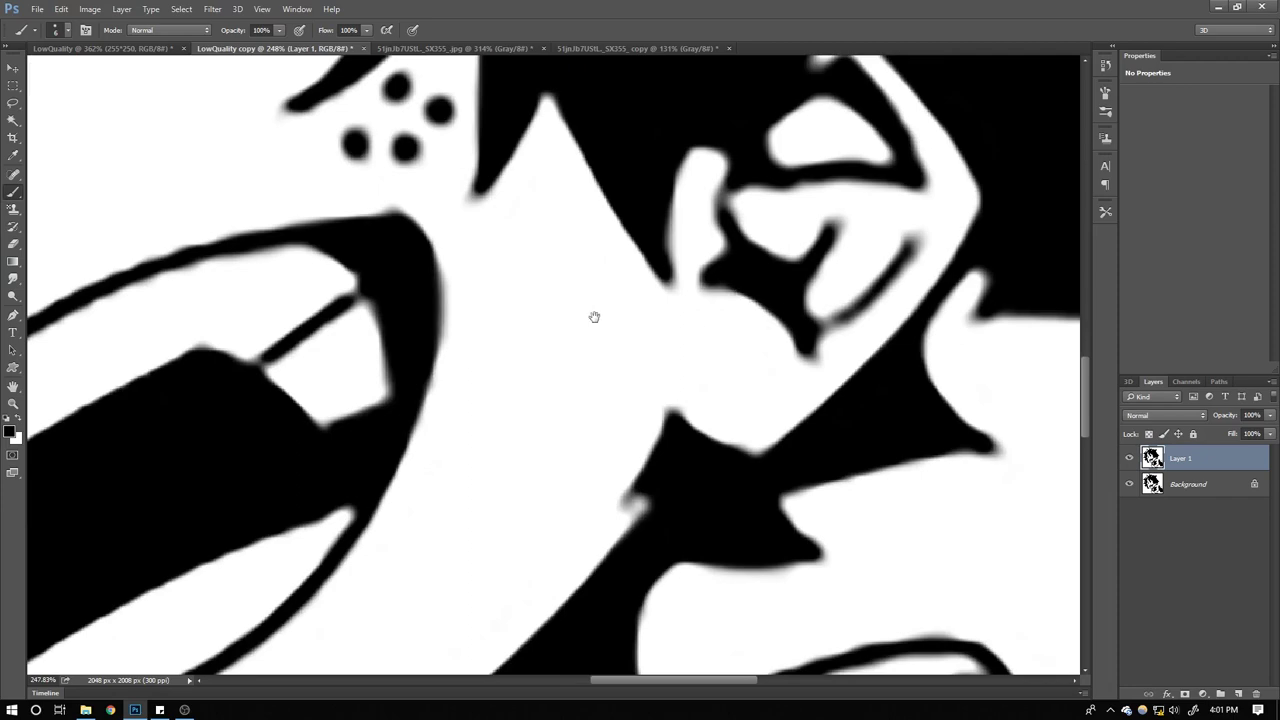
pyautogui.moveTo(594, 317)
pyautogui.mouseDown()
pyautogui.moveTo(545, 395)
pyautogui.moveTo(570, 398)
pyautogui.mouseUp()
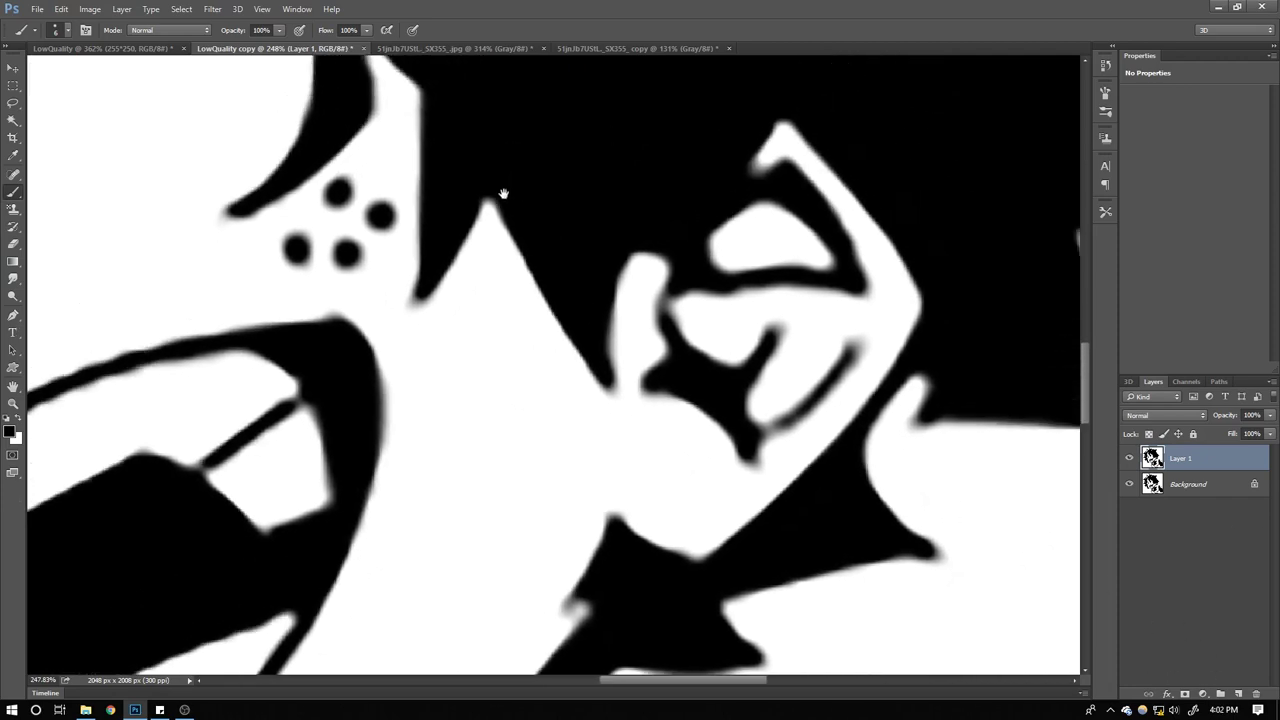
pyautogui.scroll(-2, 360, 223)
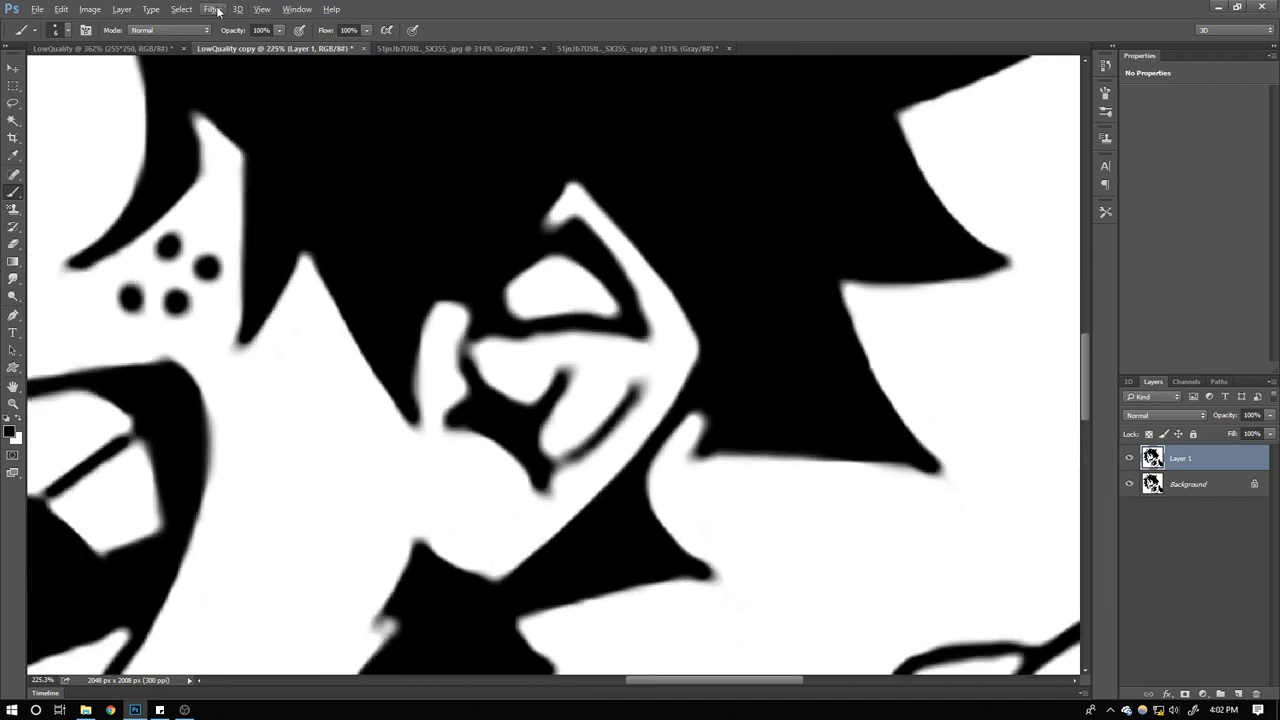
# Apply Filter > Blur > Blur, then set a Gaussian Blur radius of 3.5 px
pyautogui.click(212, 10)
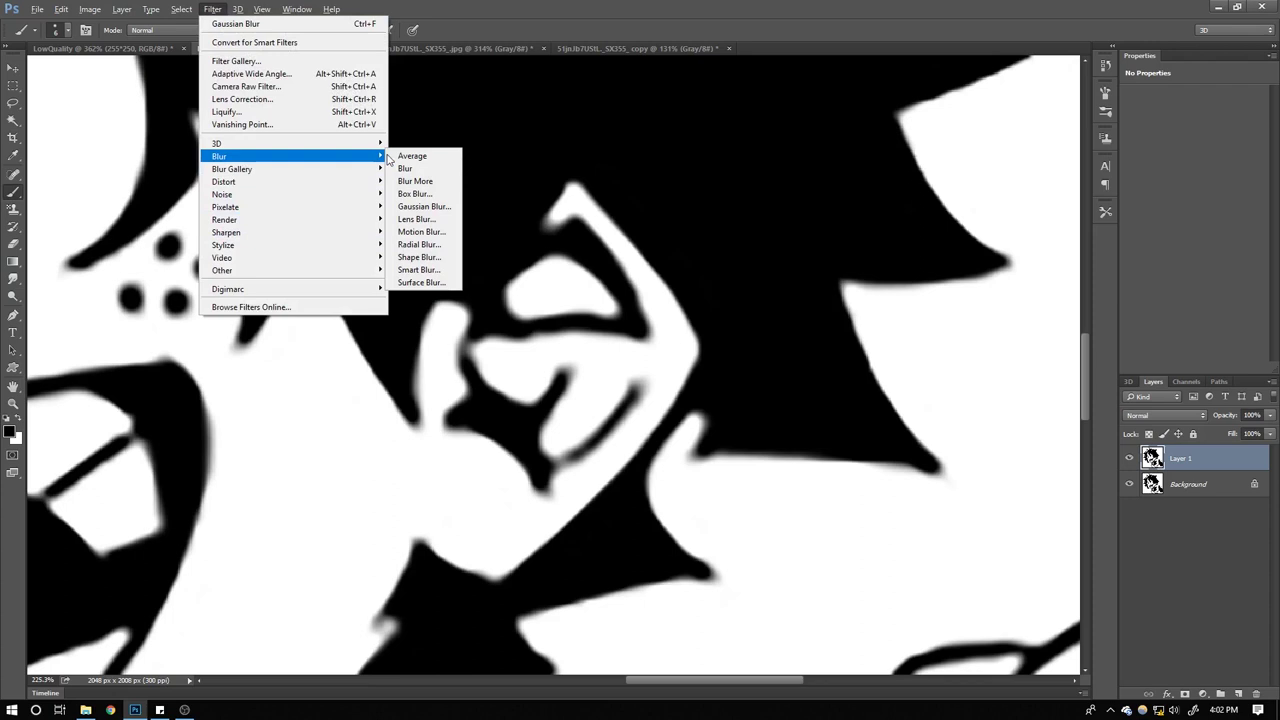
pyautogui.click(406, 168)
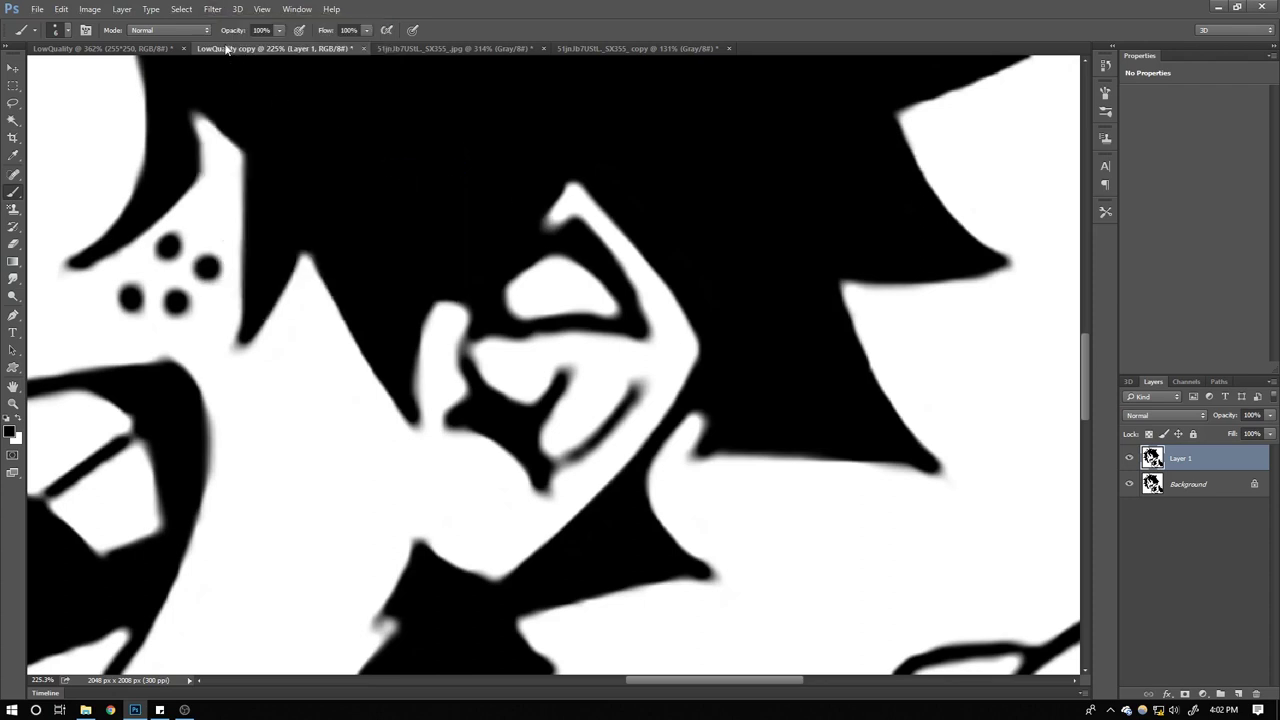
pyautogui.click(215, 10)
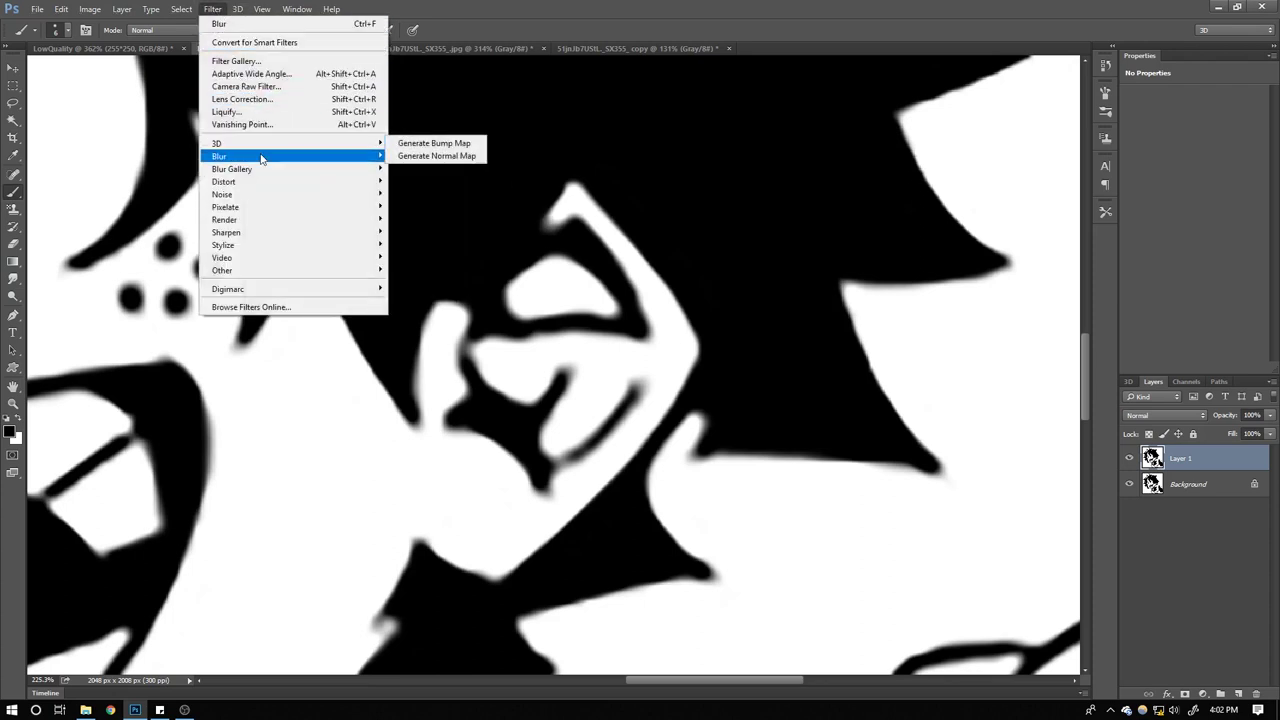
pyautogui.moveTo(262, 157)
pyautogui.click(428, 205)
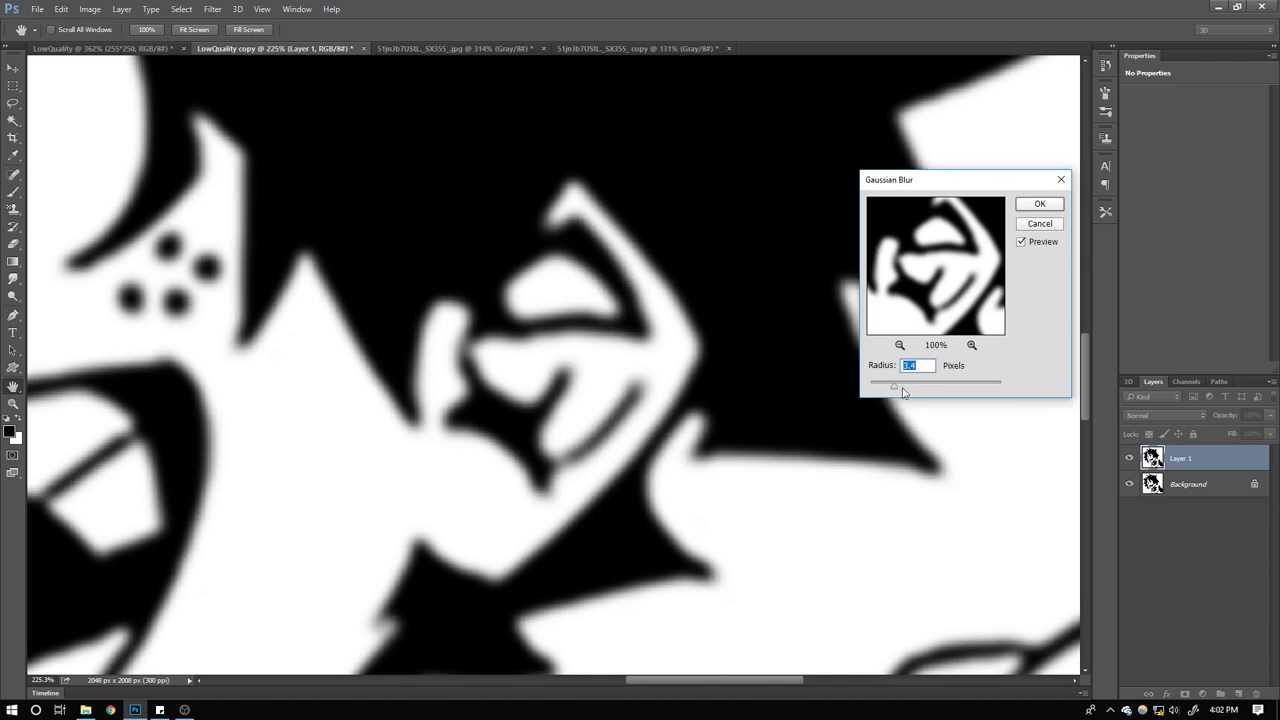
pyautogui.moveTo(900, 387); pyautogui.dragTo(726, 386)
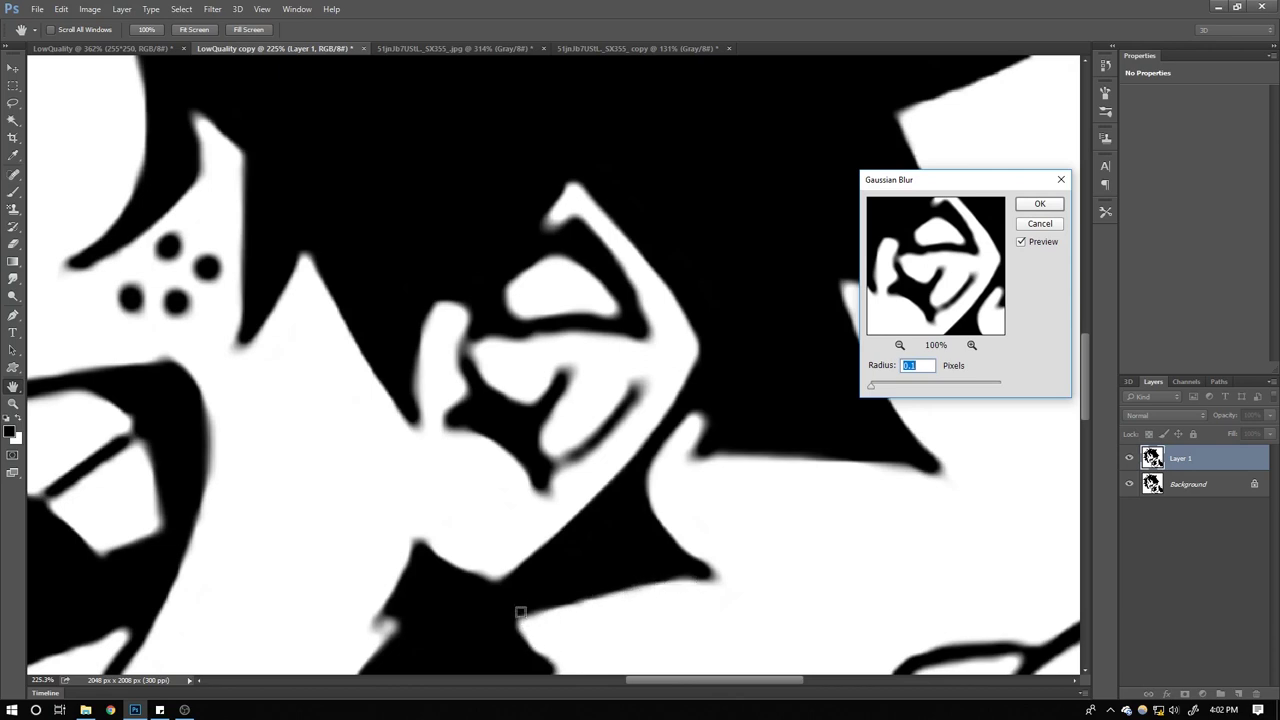
# Fine-tune the blur radius, toggle Preview to compare, and apply the Gaussian Blur
pyautogui.click(923, 368)
pyautogui.moveTo(874, 388); pyautogui.dragTo(895, 392)
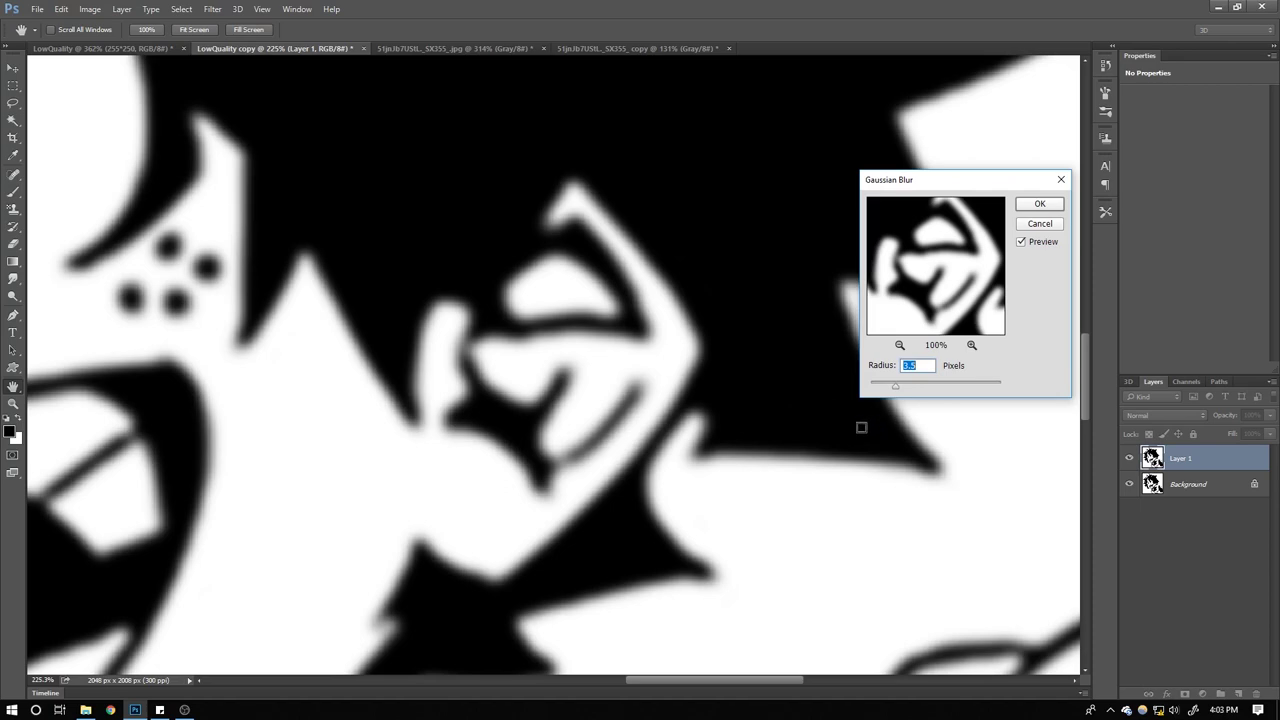
pyautogui.click(1021, 242)
pyautogui.click(1021, 242)
pyautogui.click(1021, 242)
pyautogui.click(1021, 242)
pyautogui.click(1021, 242)
pyautogui.click(1021, 242)
pyautogui.click(1040, 205)
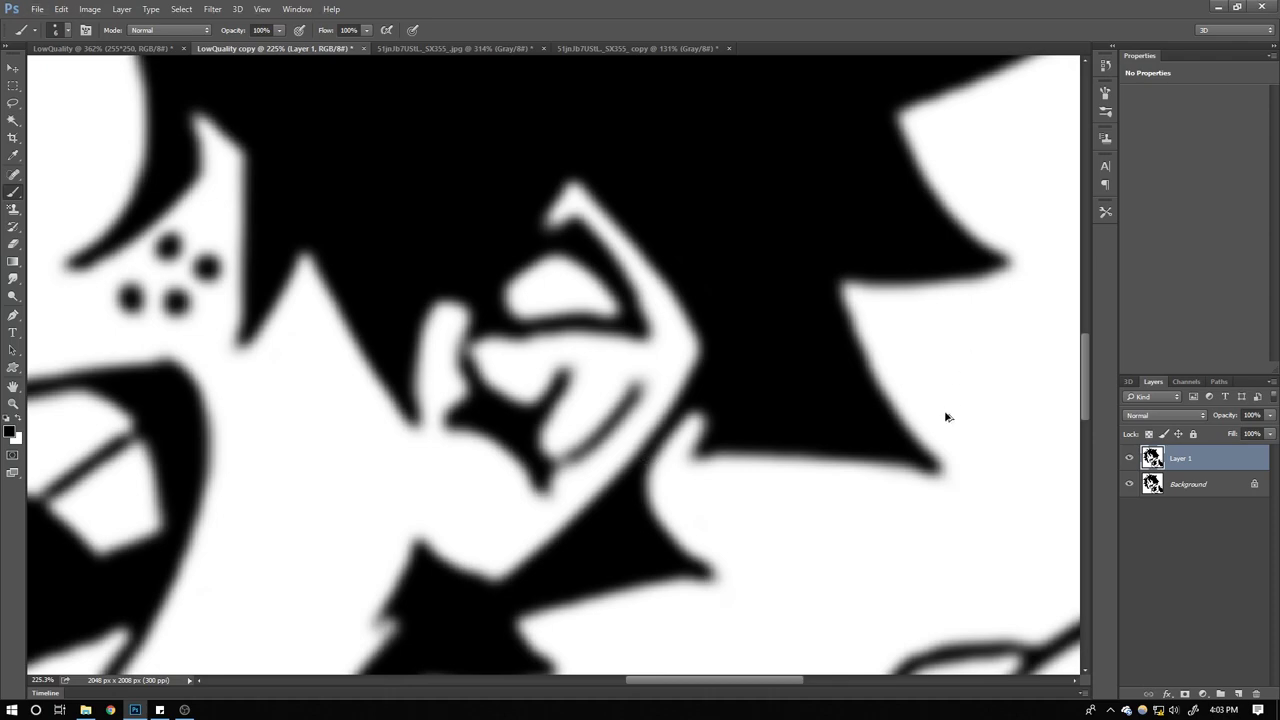
# Zoom into the jagged edge on Layer 1 and paint a short black test stroke across it
pyautogui.scroll(6, 955, 411)
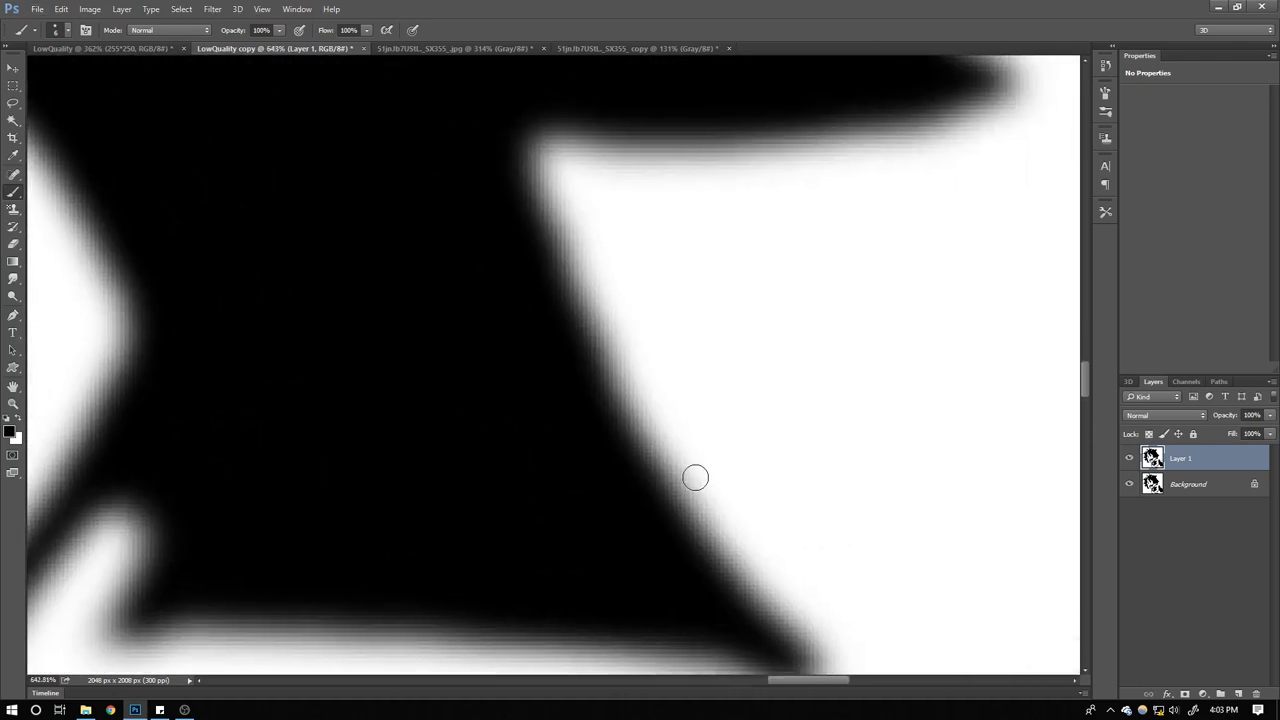
pyautogui.scroll(2, 690, 468)
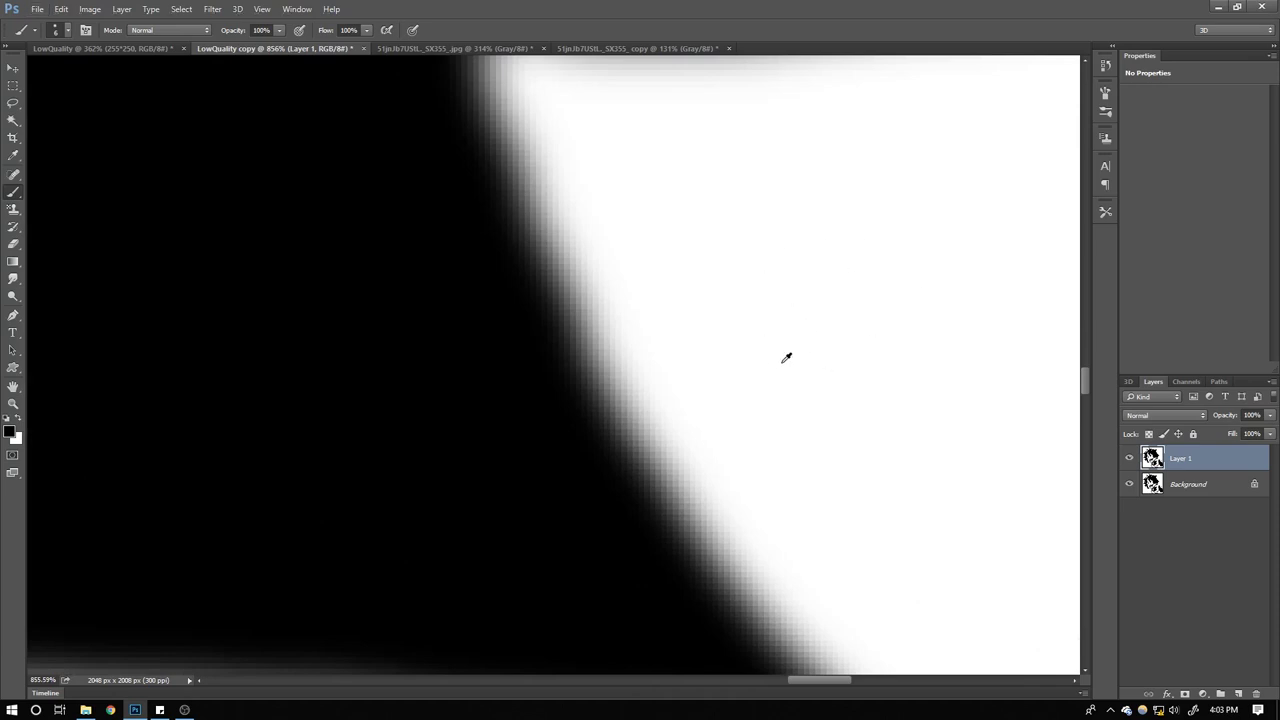
pyautogui.scroll(-1, 782, 360)
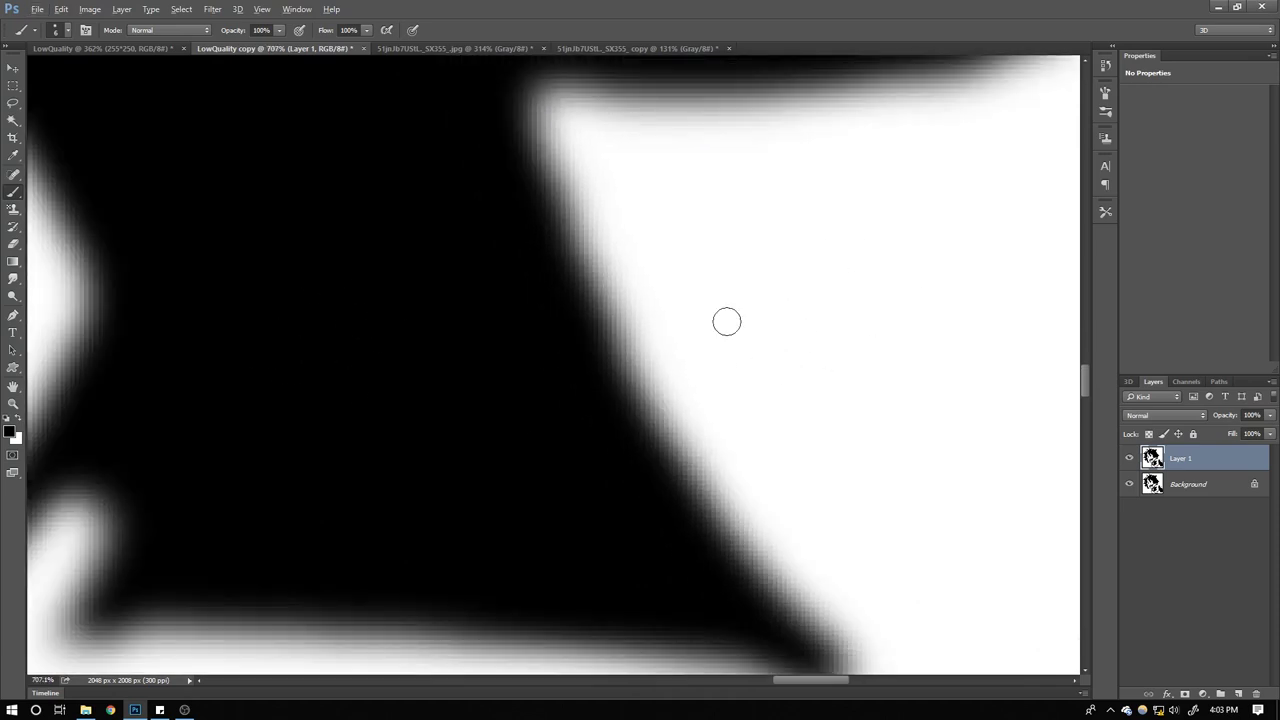
pyautogui.scroll(2, 673, 385)
pyautogui.scroll(1, 673, 385)
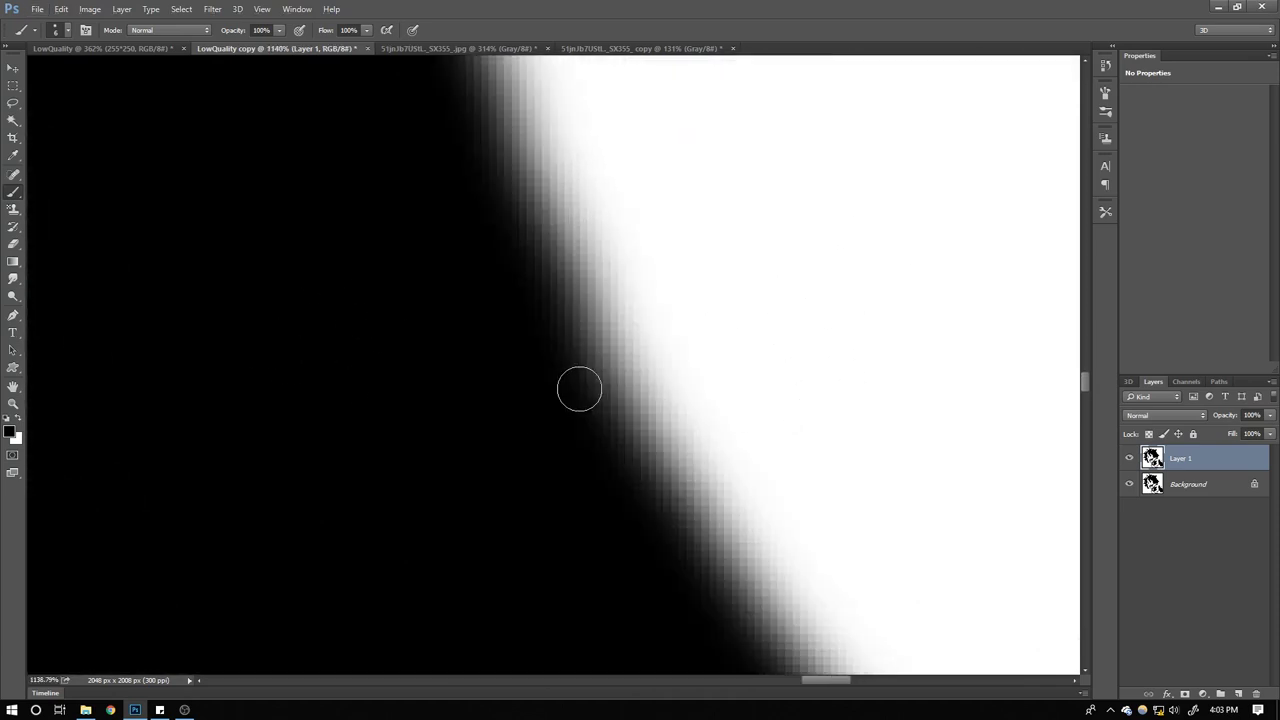
pyautogui.scroll(-3, 655, 383)
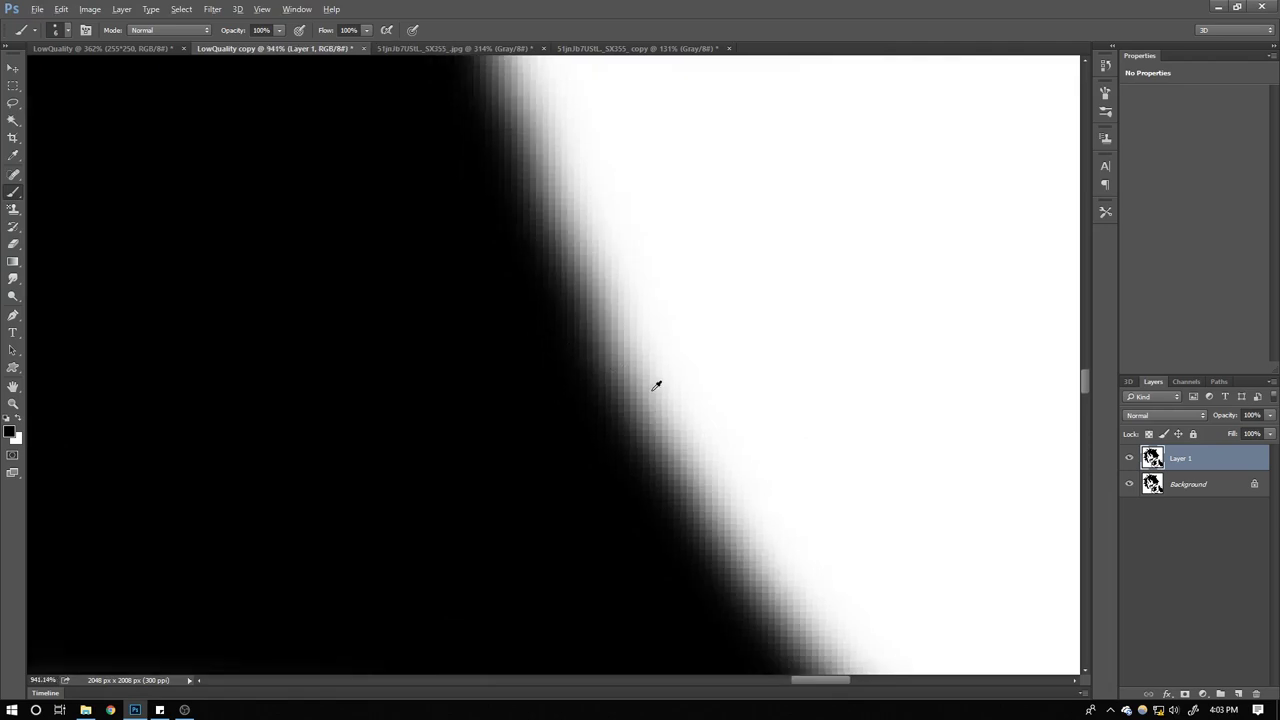
pyautogui.press('alt')
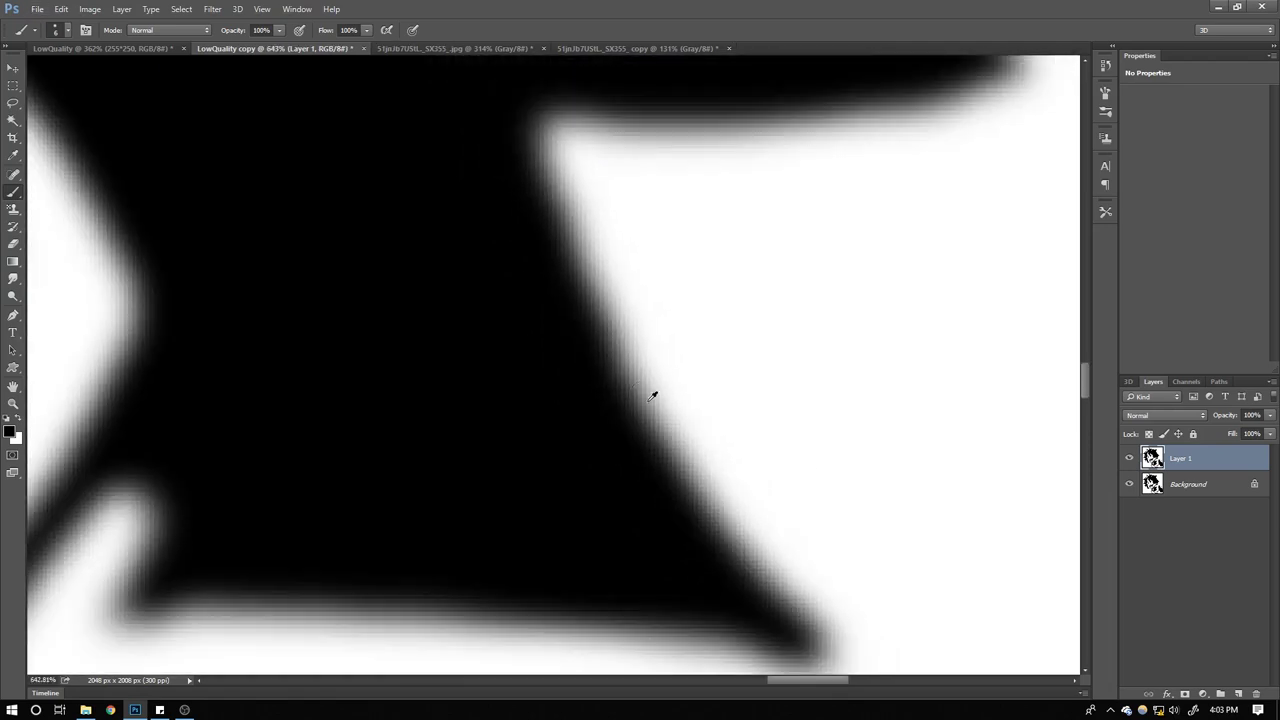
pyautogui.scroll(4, 647, 401)
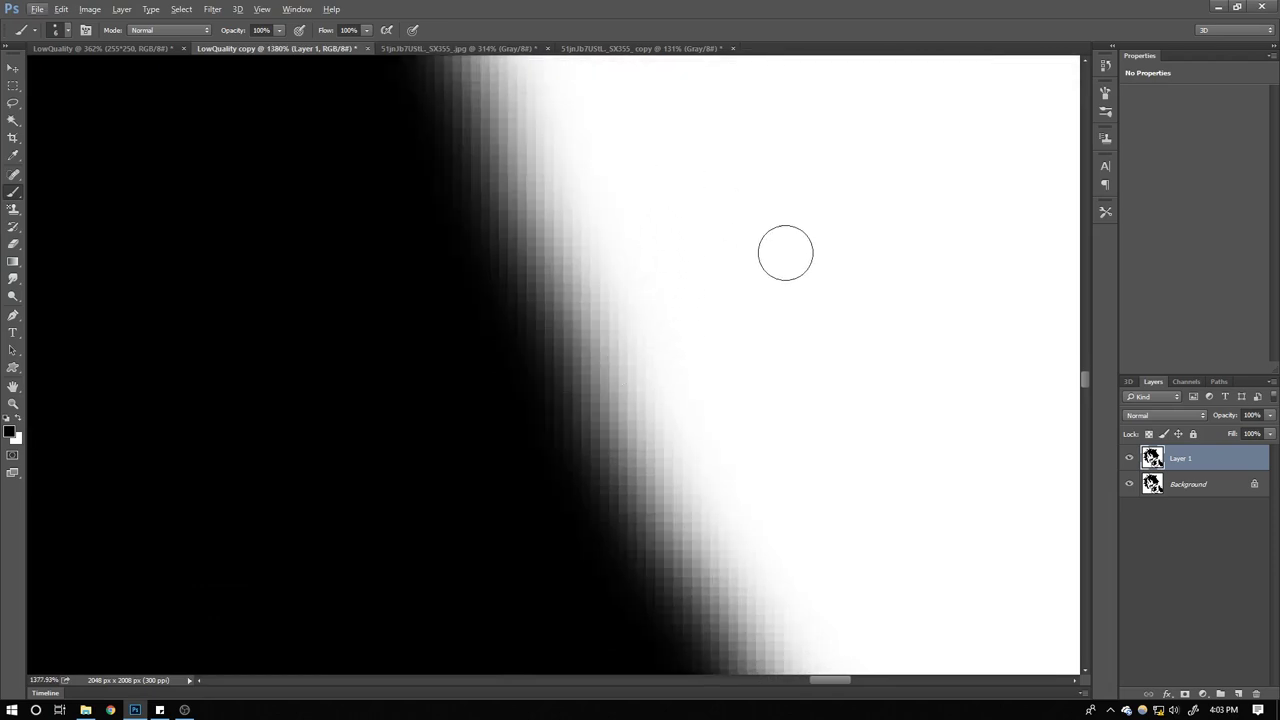
pyautogui.moveTo(646, 340)
pyautogui.mouseDown()
pyautogui.moveTo(579, 371)
pyautogui.moveTo(545, 412)
pyautogui.mouseUp()
# Undo the test stroke and set the foreground colour to #ff0000
pyautogui.hotkey('ctrl', 'z')
pyautogui.click(9, 431)
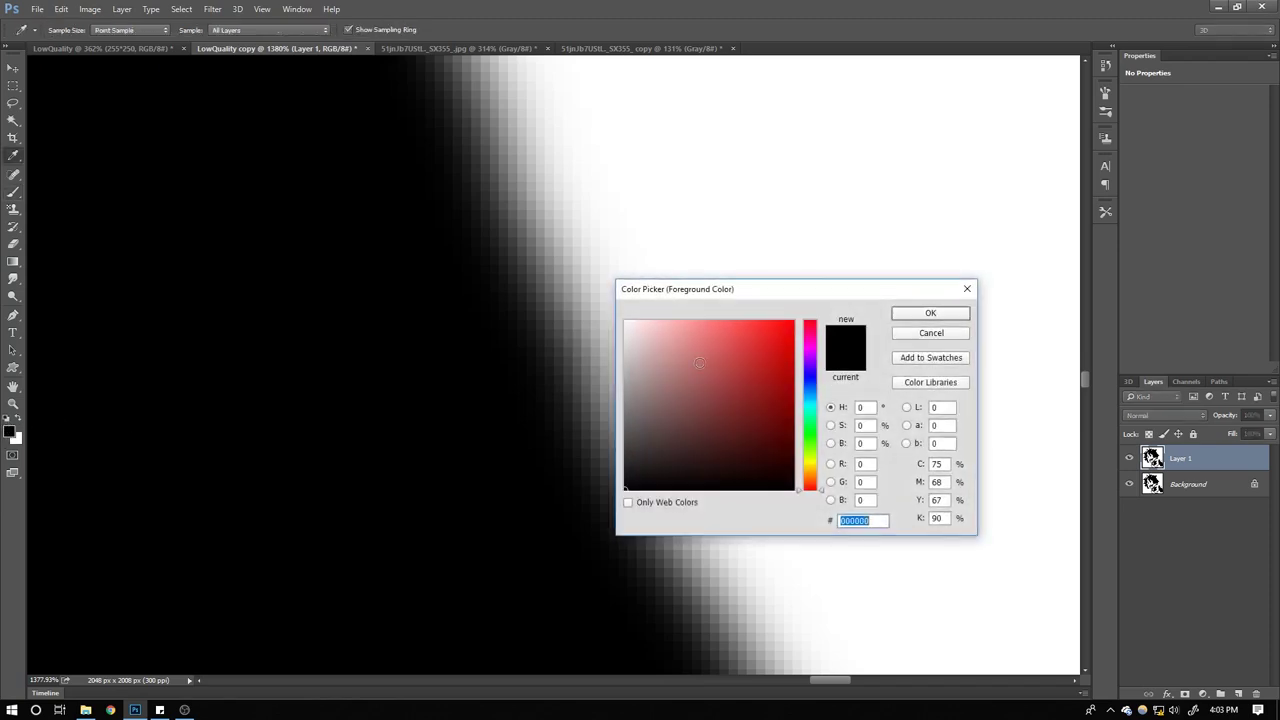
pyautogui.write('ff0000')
pyautogui.click(905, 316)
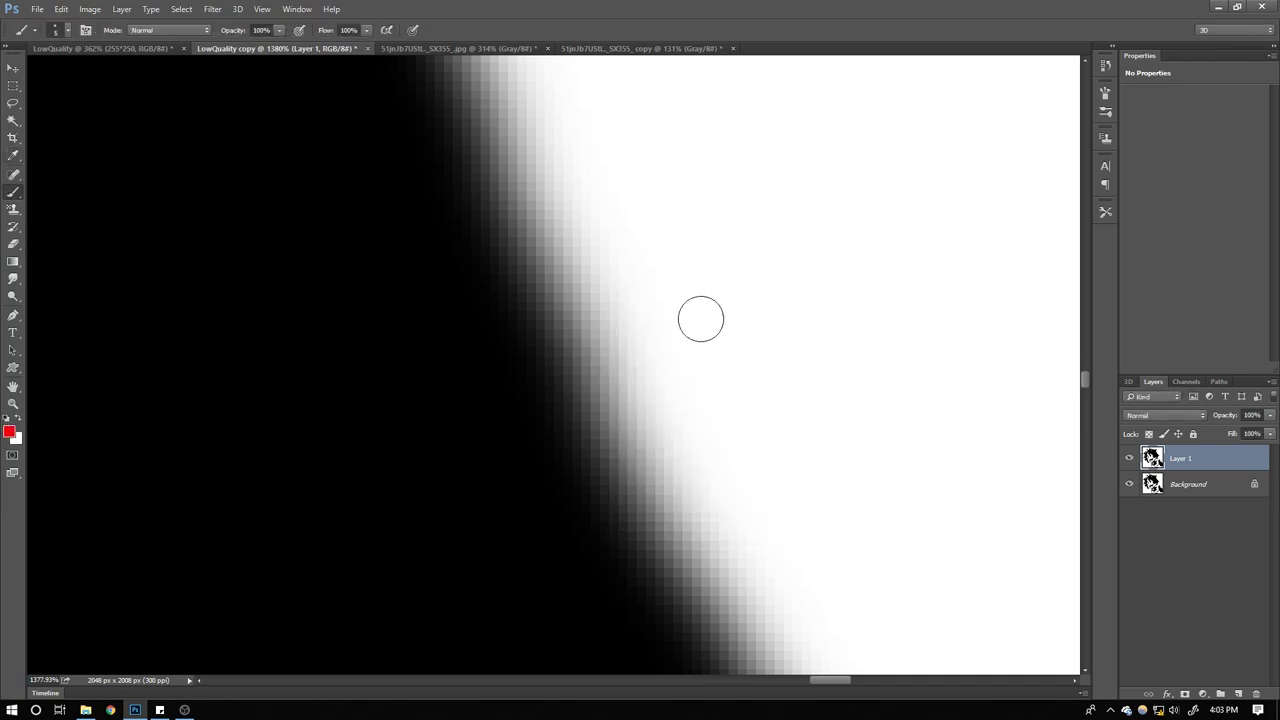
# With a smaller brush, paint red arrows pointing at the blurred edge
pyautogui.press('[')
pyautogui.press('[')
pyautogui.moveTo(737, 257); pyautogui.dragTo(577, 335)
pyautogui.moveTo(615, 263); pyautogui.dragTo(634, 367)
pyautogui.moveTo(826, 352); pyautogui.dragTo(645, 481)
pyautogui.moveTo(688, 428)
pyautogui.mouseDown()
pyautogui.moveTo(648, 480)
pyautogui.moveTo(712, 524)
pyautogui.mouseUp()
pyautogui.moveTo(330, 526)
pyautogui.mouseDown()
pyautogui.moveTo(540, 428)
pyautogui.moveTo(479, 410)
pyautogui.moveTo(545, 458)
pyautogui.mouseUp()
pyautogui.click(447, 400)
pyautogui.moveTo(288, 352); pyautogui.dragTo(498, 266)
pyautogui.moveTo(409, 217); pyautogui.dragTo(500, 294)
# Step backward through history to remove all the red arrow strokes
pyautogui.scroll(-5, 517, 314)
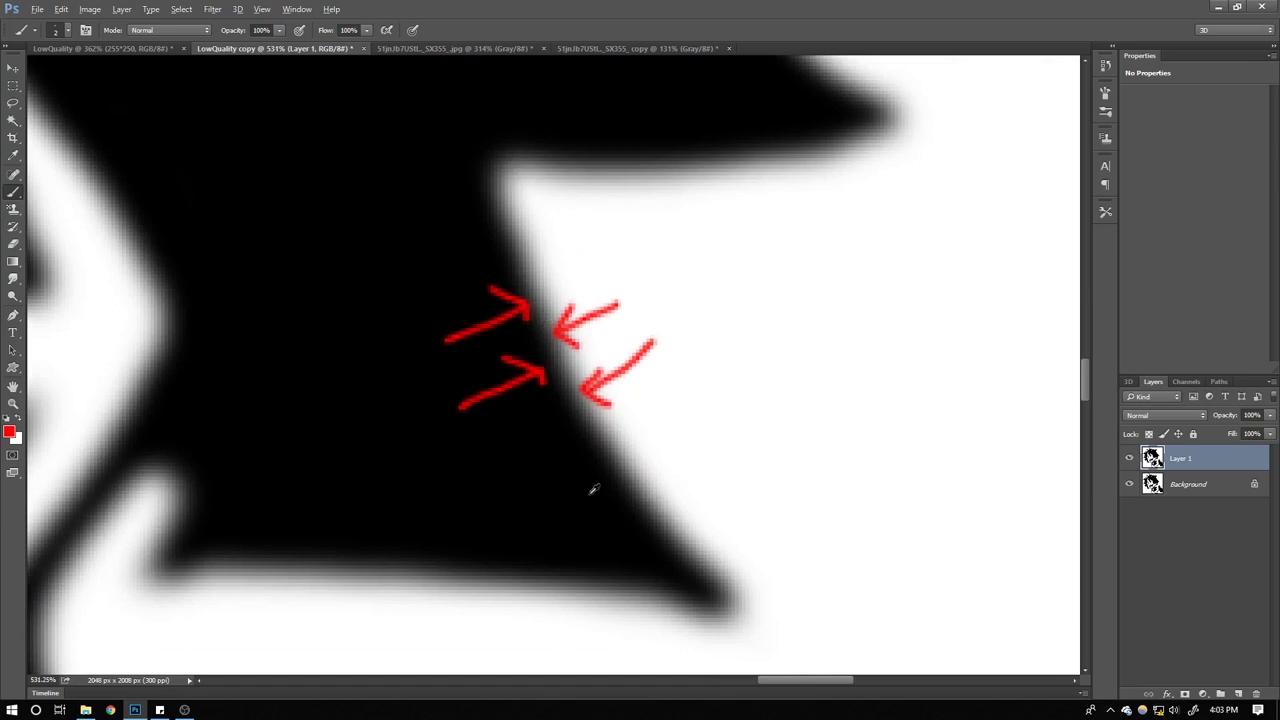
pyautogui.scroll(-3, 632, 477)
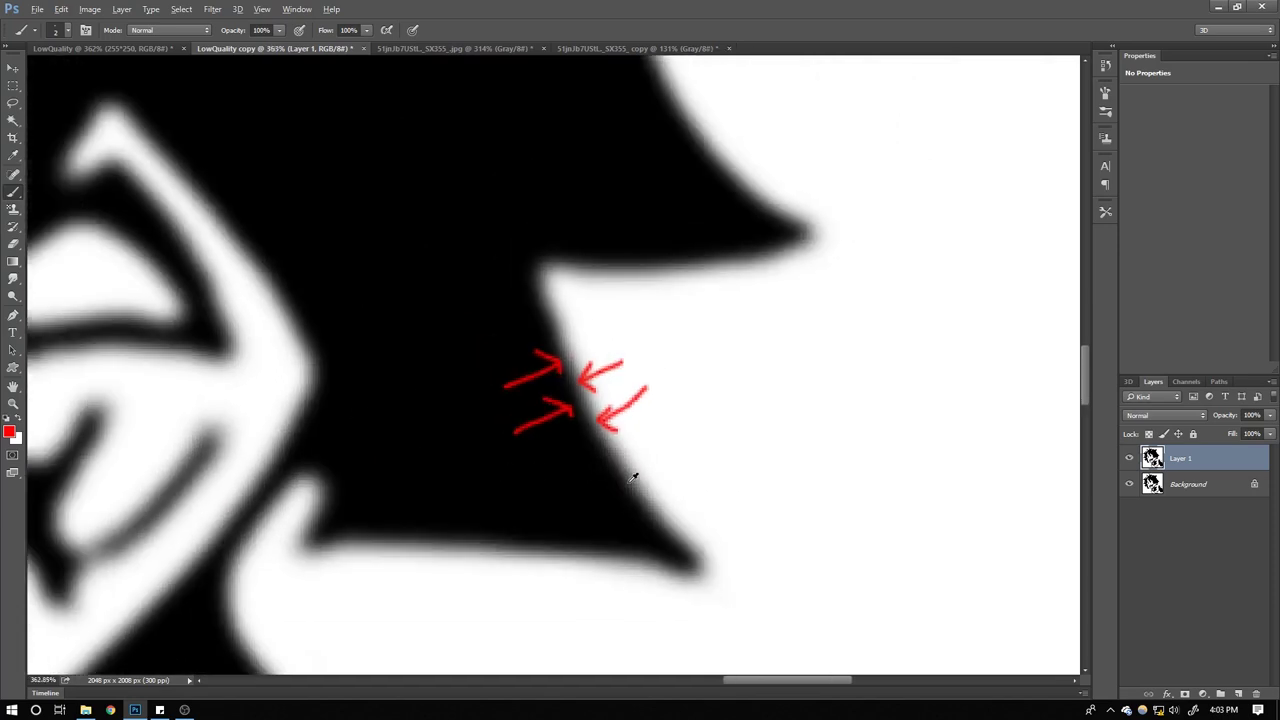
pyautogui.scroll(3, 606, 446)
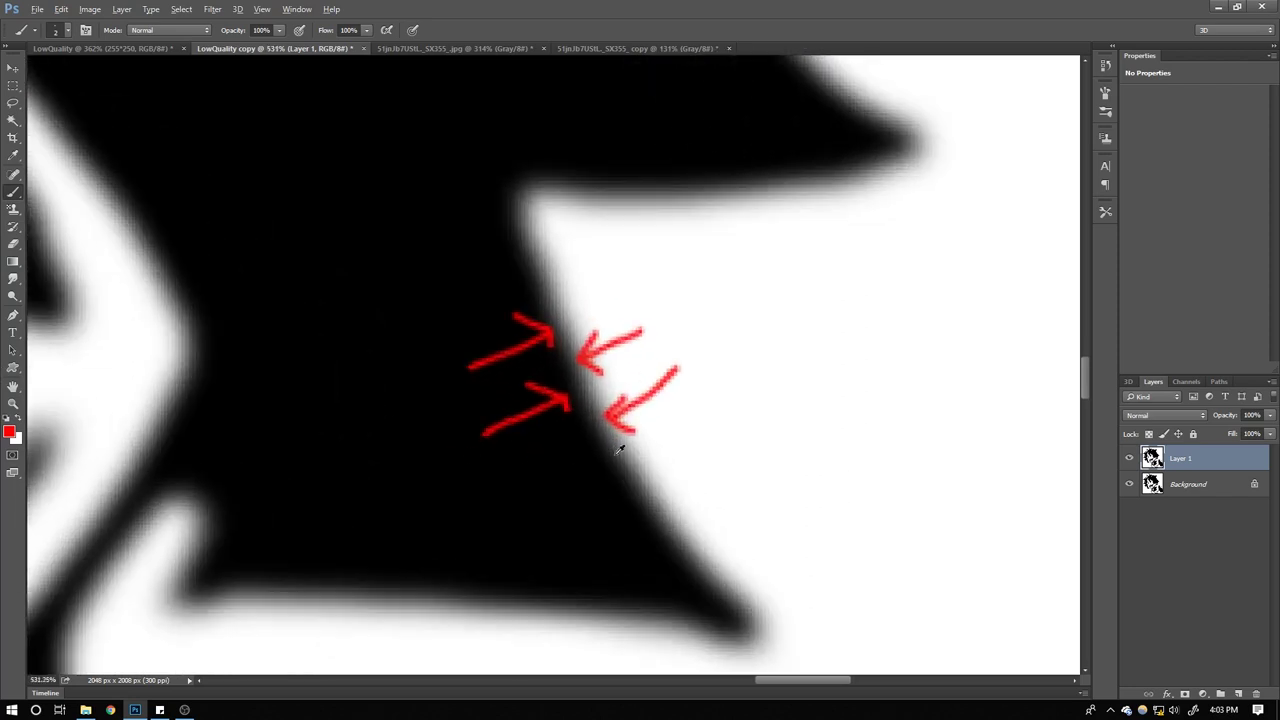
pyautogui.hotkey('ctrl', 'alt', 'z')
pyautogui.hotkey('ctrl', 'alt', 'z')
pyautogui.hotkey('ctrl', 'alt', 'z')
pyautogui.hotkey('ctrl', 'alt', 'z')
pyautogui.hotkey('ctrl', 'alt', 'z')
pyautogui.hotkey('ctrl', 'alt', 'z')
pyautogui.hotkey('ctrl', 'alt', 'z')
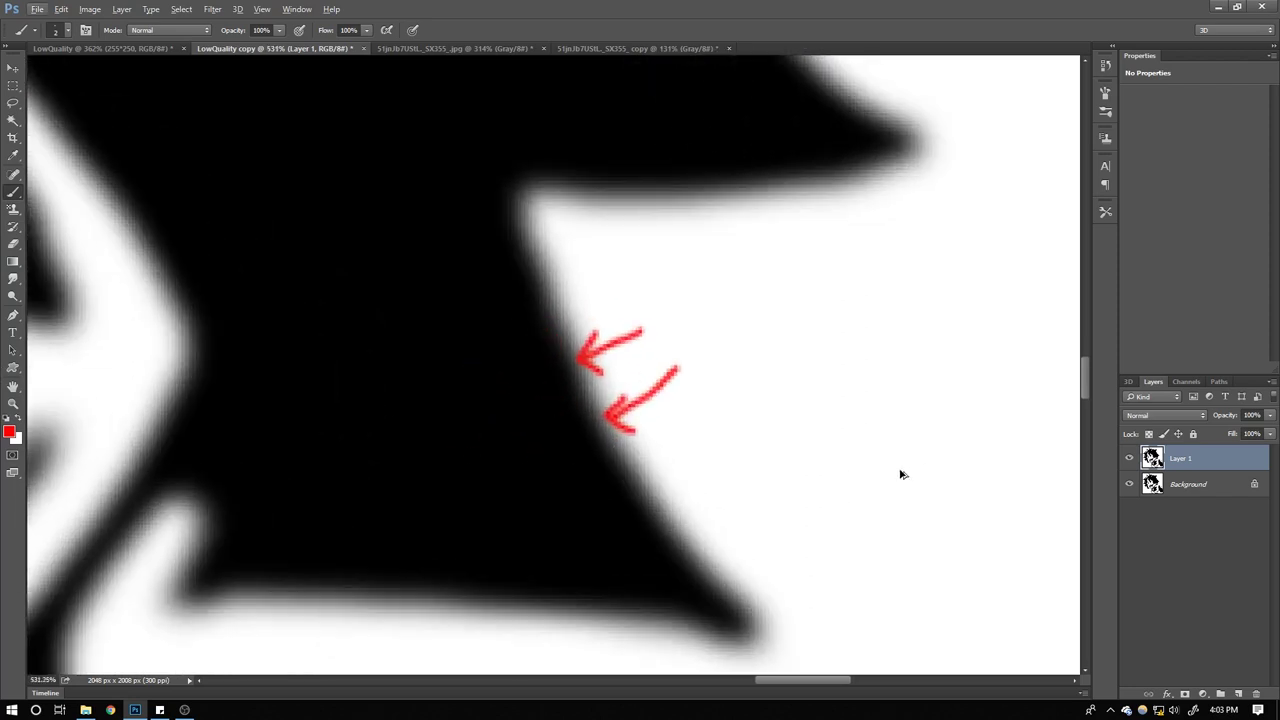
pyautogui.hotkey('ctrl', 'alt', 'z')
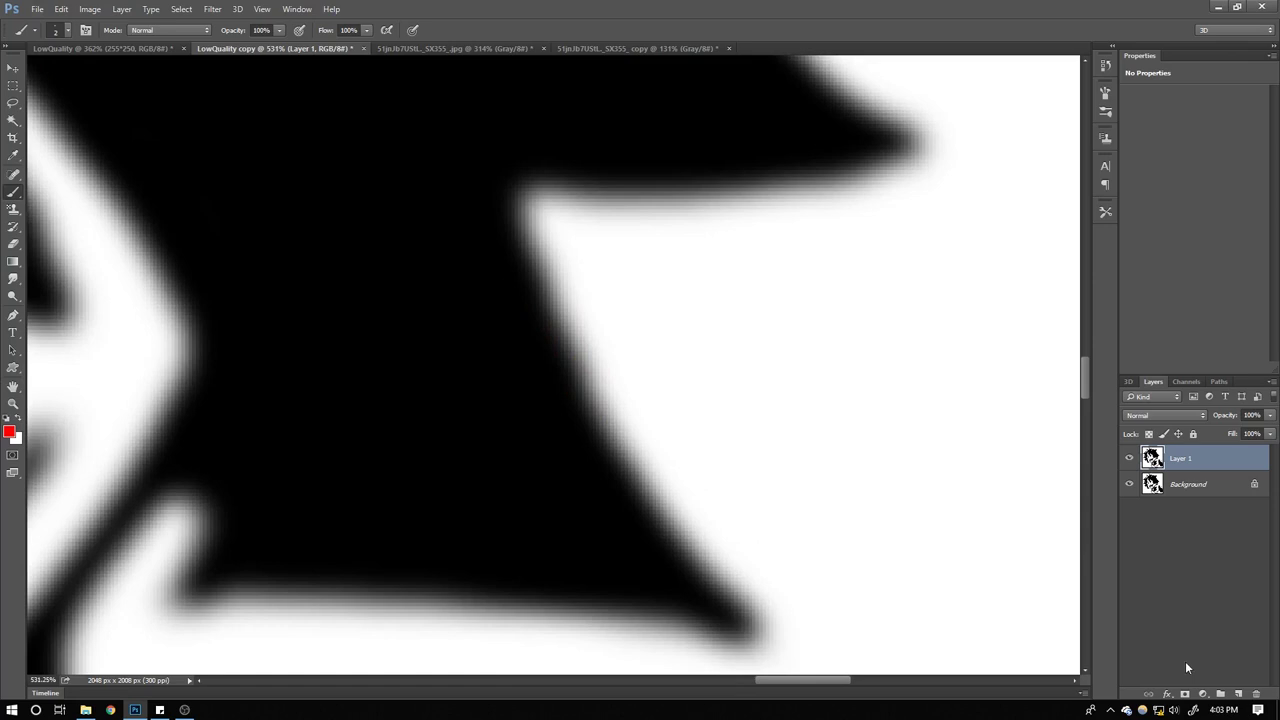
# Add a Curves adjustment layer from the Layers panel's adjustment menu
pyautogui.click(1202, 694)
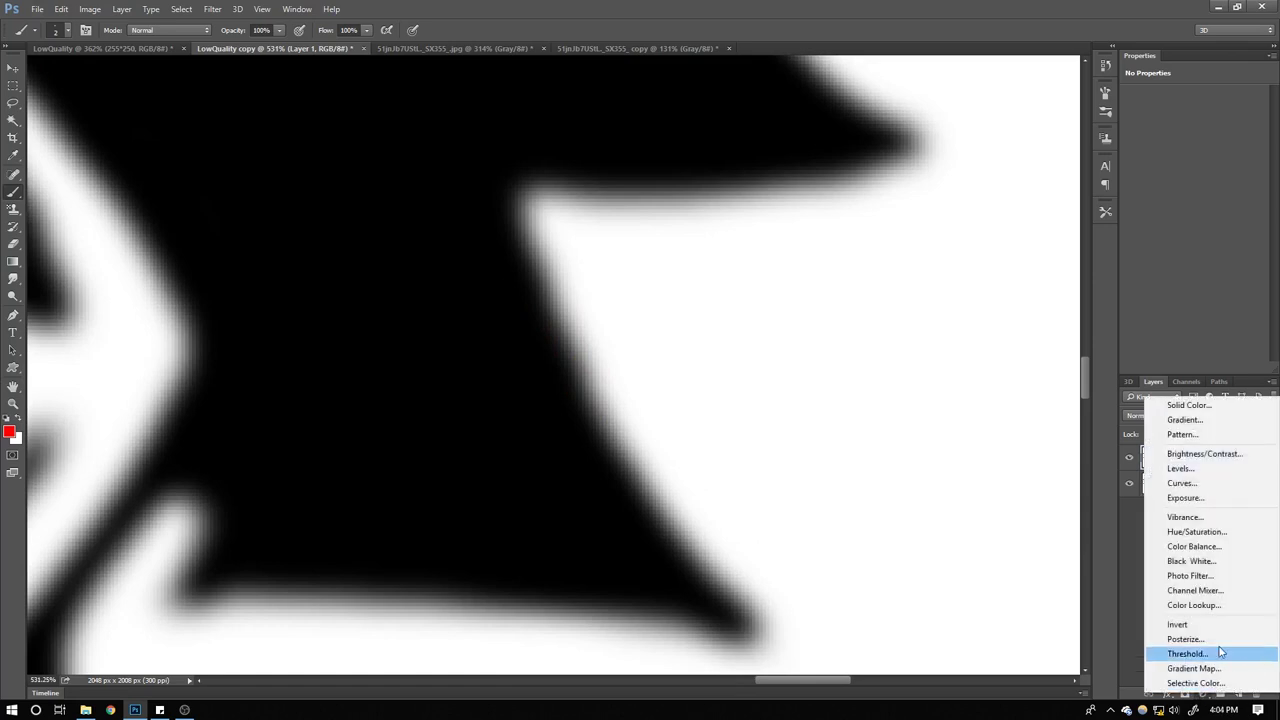
pyautogui.click(1183, 487)
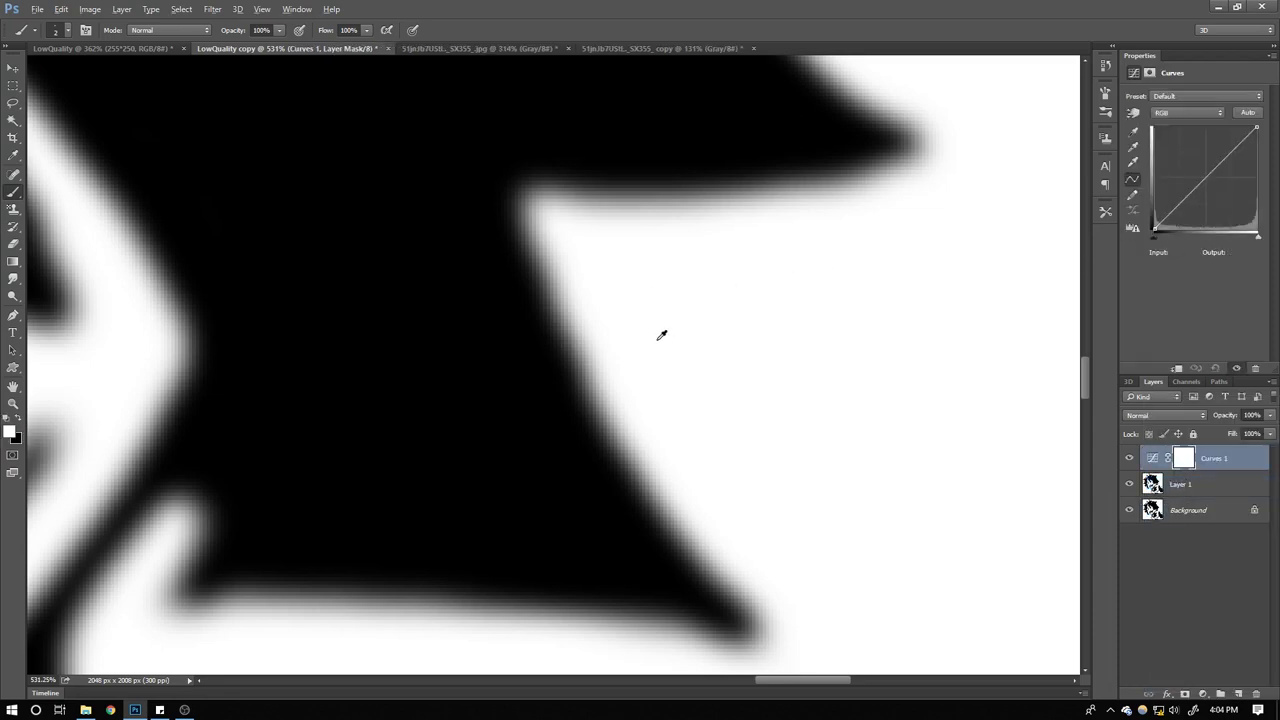
pyautogui.scroll(-1, 661, 335)
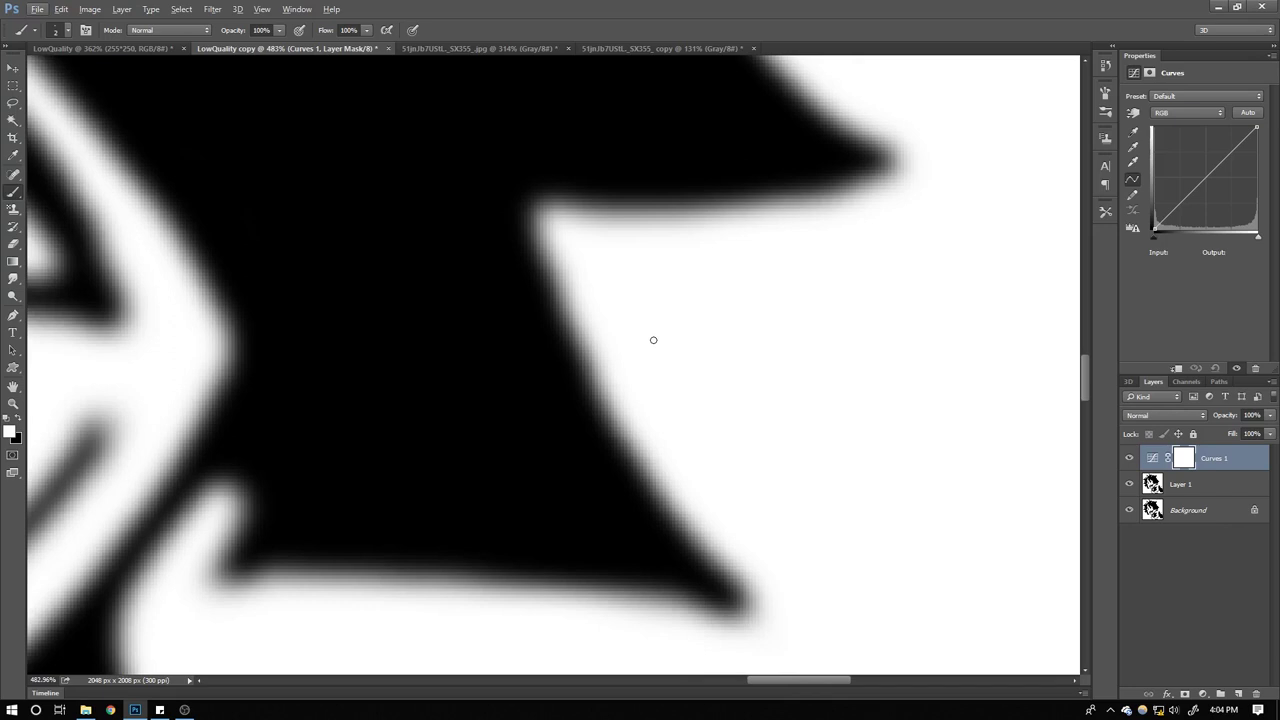
pyautogui.keyDown('alt'); pyautogui.scroll(-5, 683, 371); pyautogui.keyUp('alt')
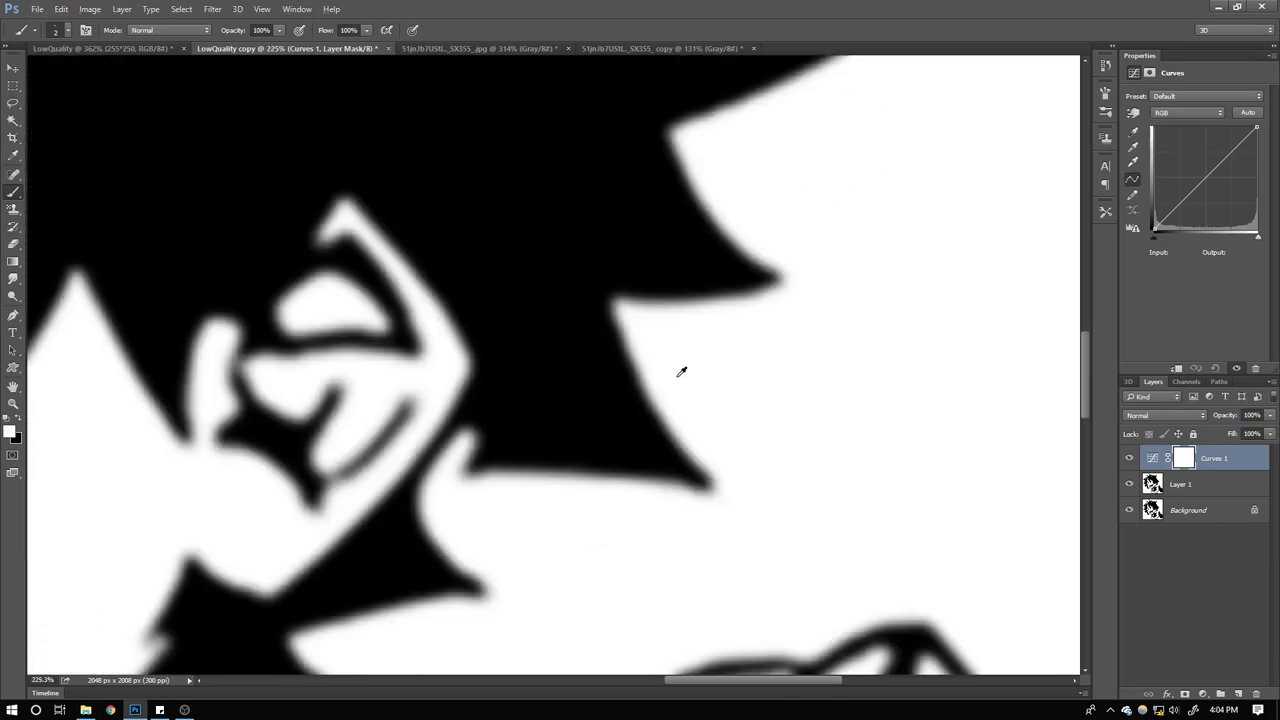
pyautogui.keyDown('alt'); pyautogui.scroll(3, 685, 368); pyautogui.keyUp('alt')
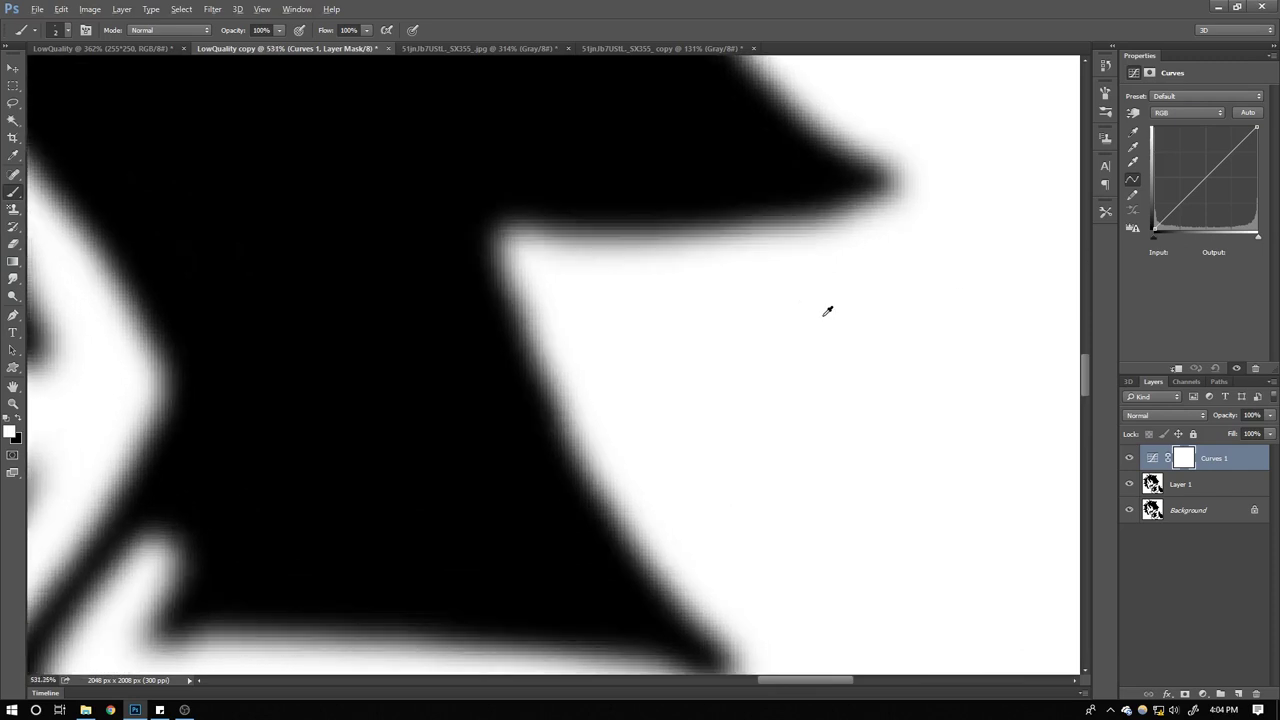
pyautogui.keyDown('alt'); pyautogui.scroll(2, 829, 309); pyautogui.keyUp('alt')
pyautogui.moveTo(814, 357); pyautogui.dragTo(777, 286)
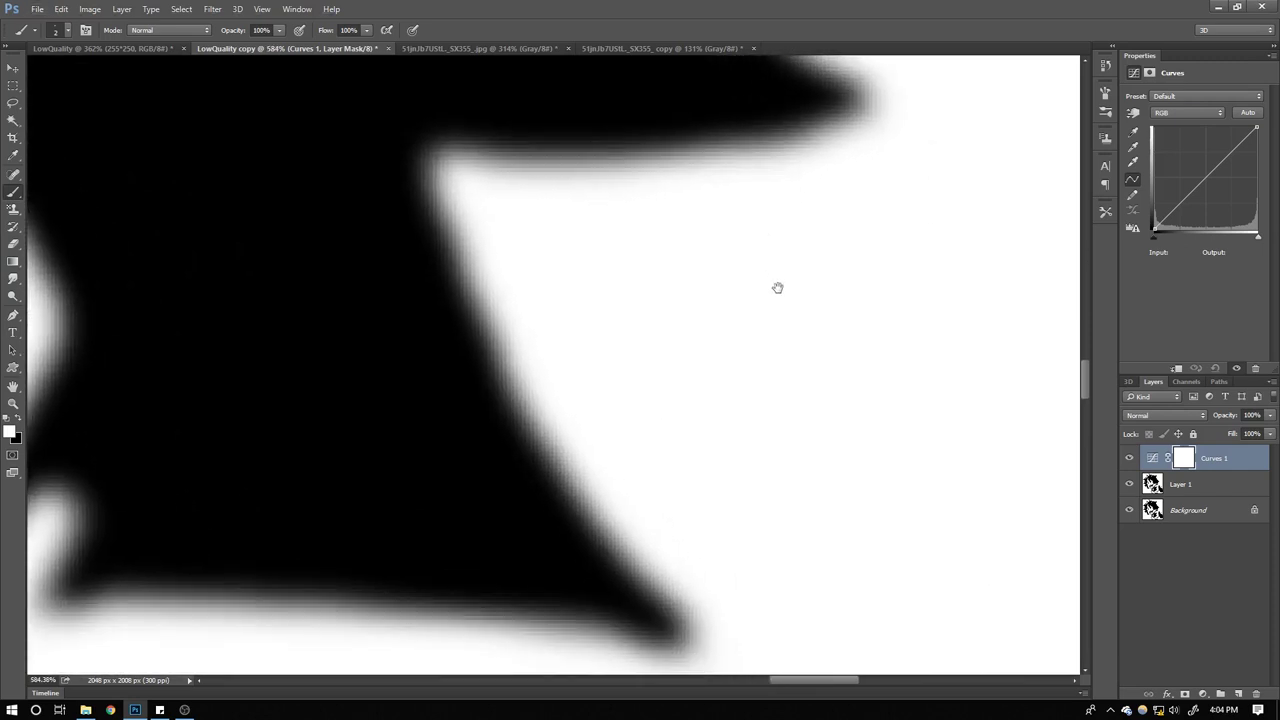
# Move the curve's black point right and white point left for hard black-white edges
pyautogui.click(1259, 237)
pyautogui.moveTo(1152, 236); pyautogui.dragTo(1189, 267)
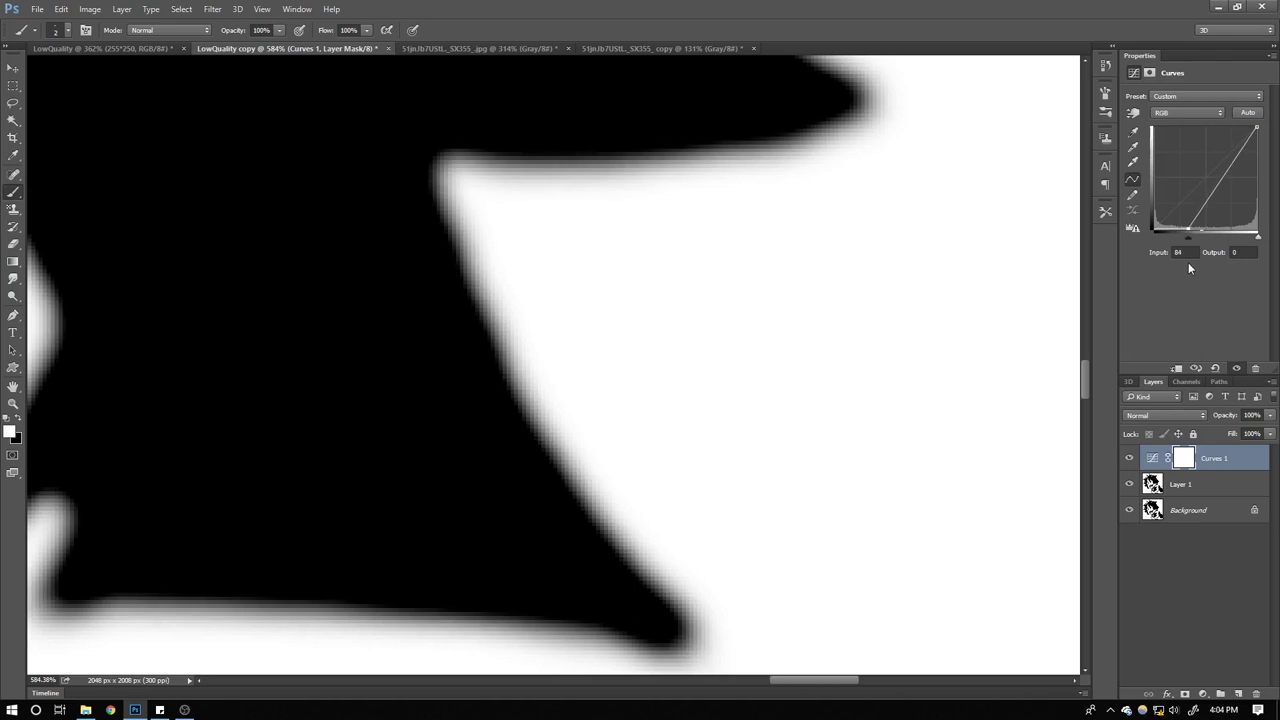
pyautogui.moveTo(1262, 238); pyautogui.dragTo(1201, 240)
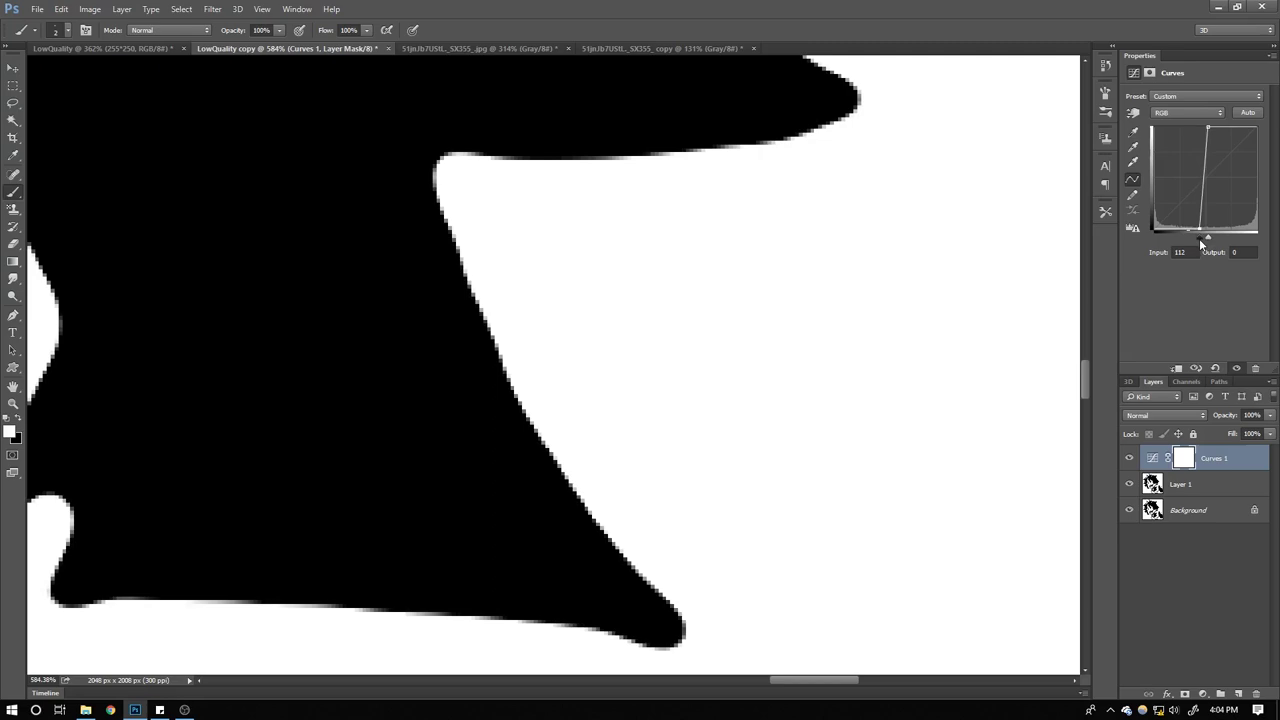
pyautogui.scroll(-10, 812, 334)
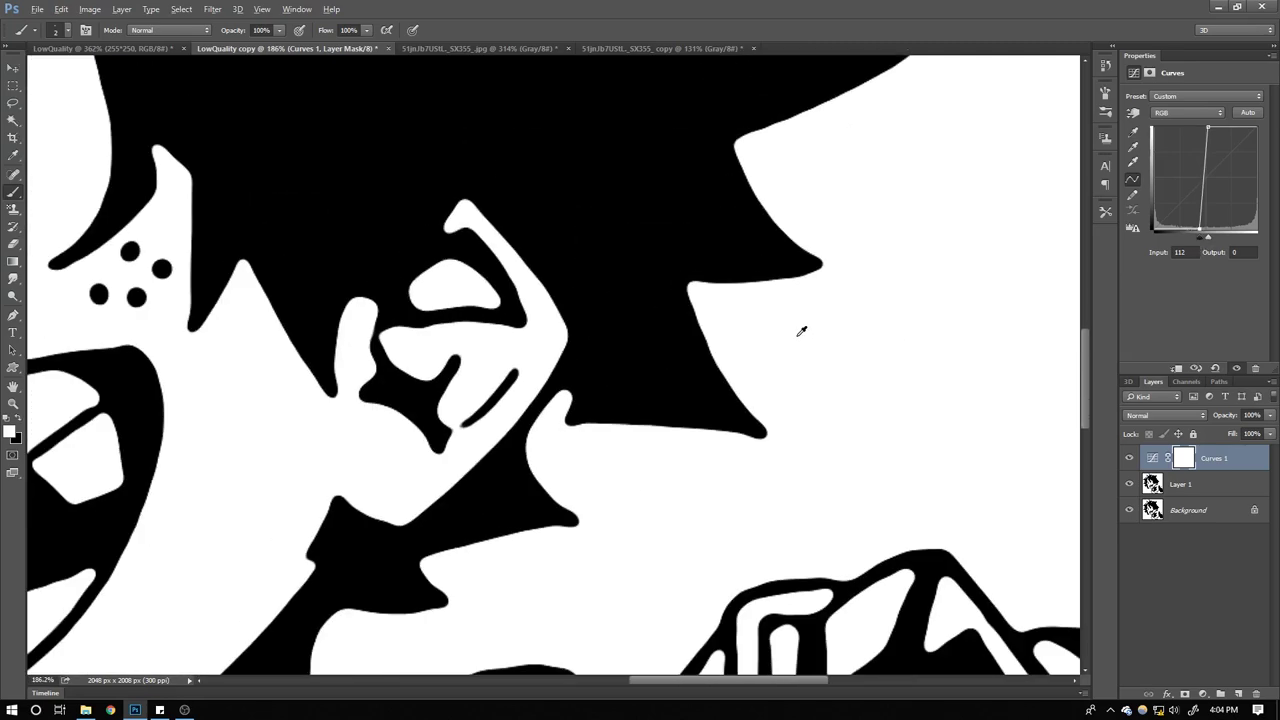
pyautogui.scroll(-5, 801, 331)
pyautogui.scroll(1, 801, 331)
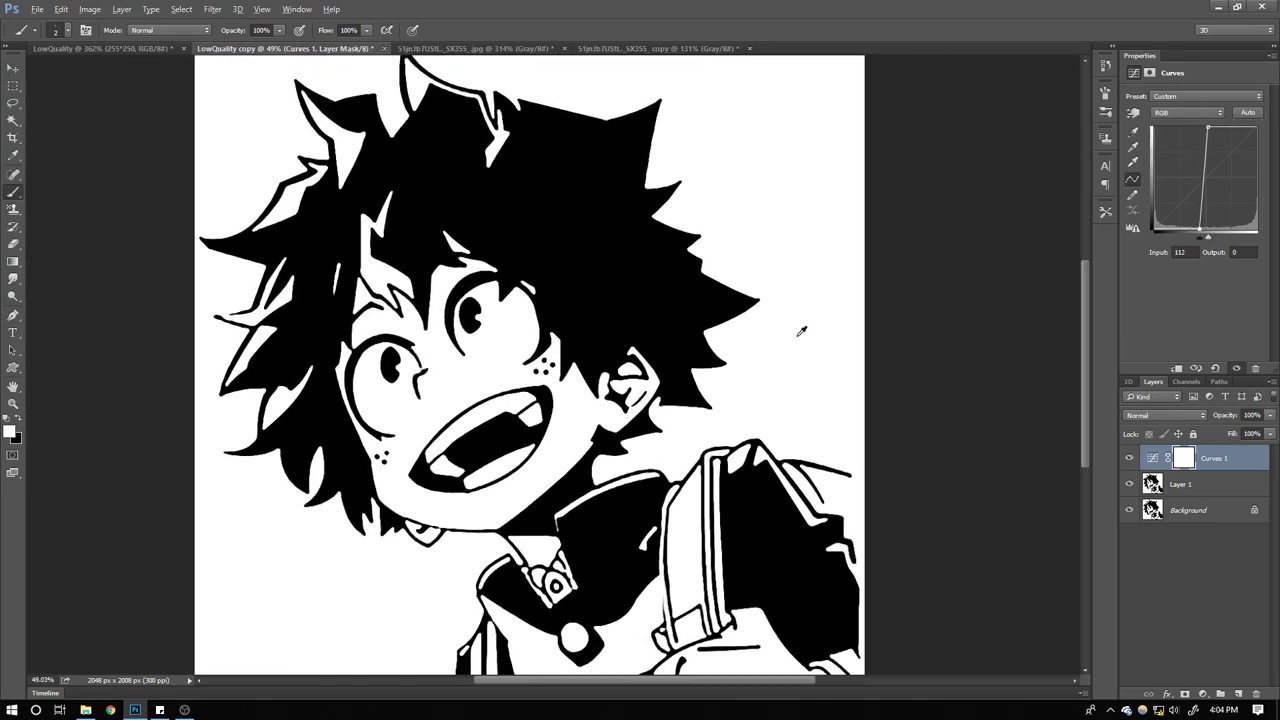
pyautogui.scroll(6, 633, 403)
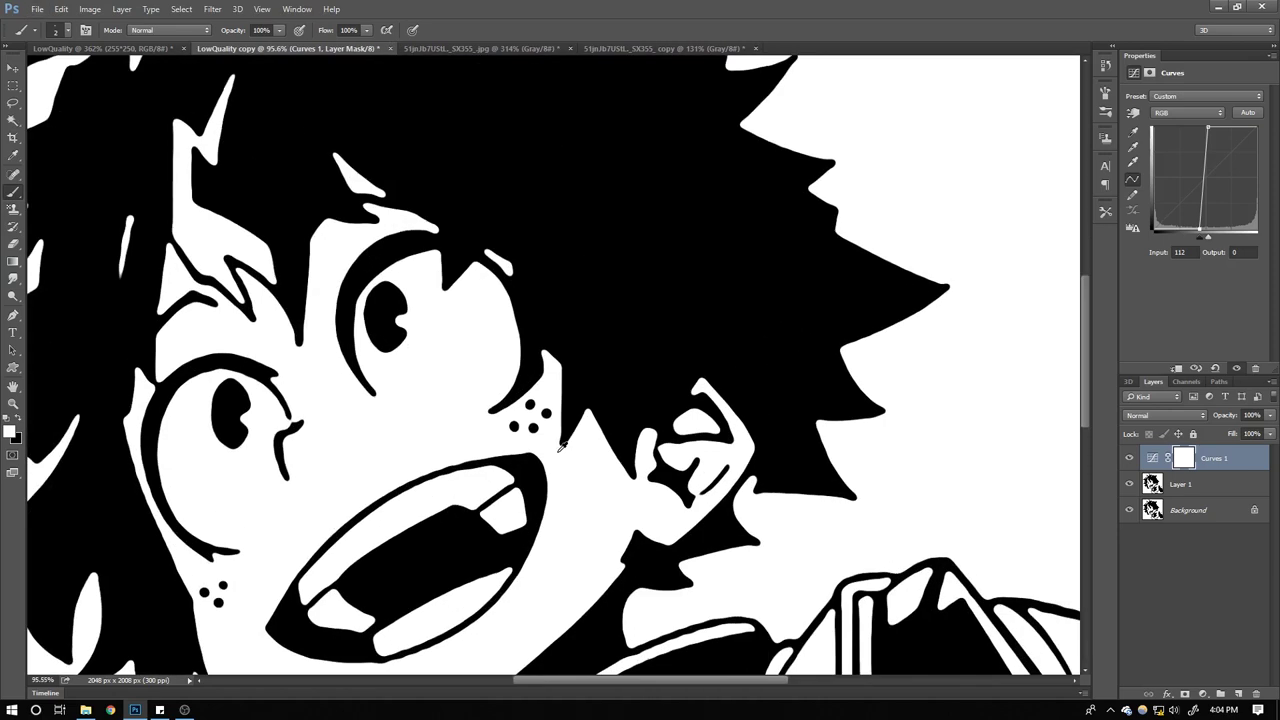
pyautogui.hscroll(-10, 633, 403)
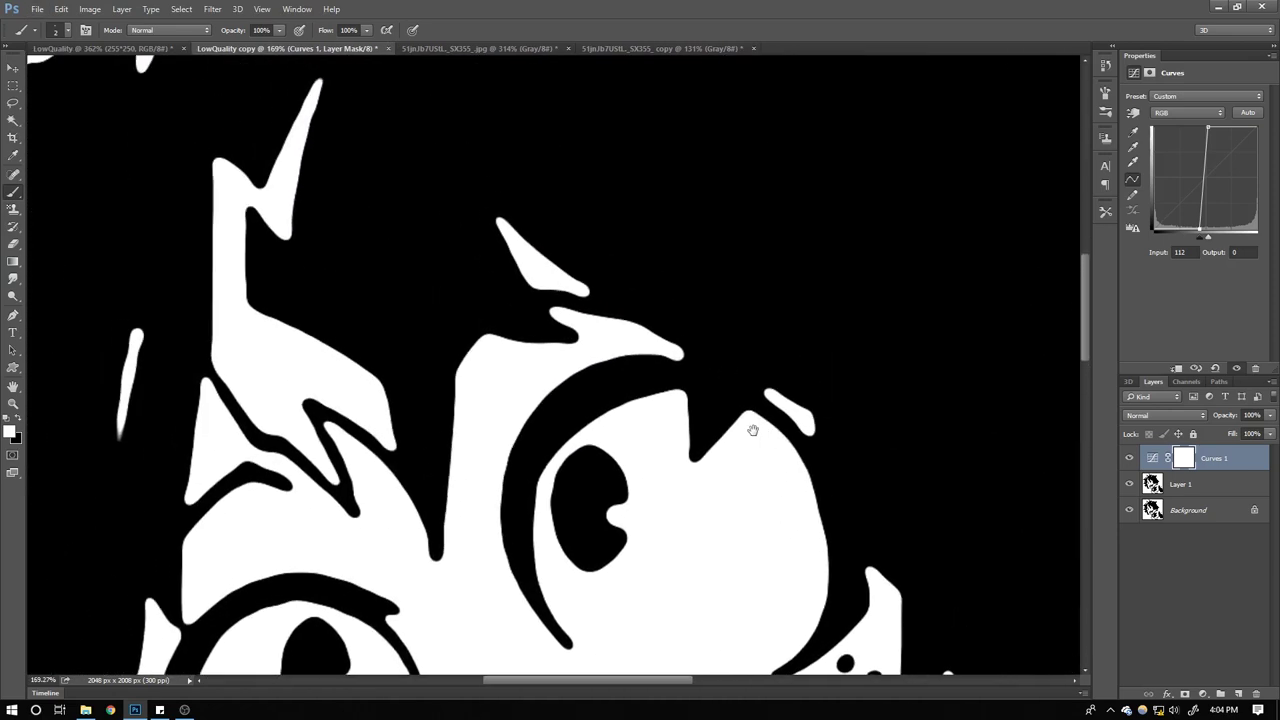
pyautogui.hscroll(-5, 410, 340)
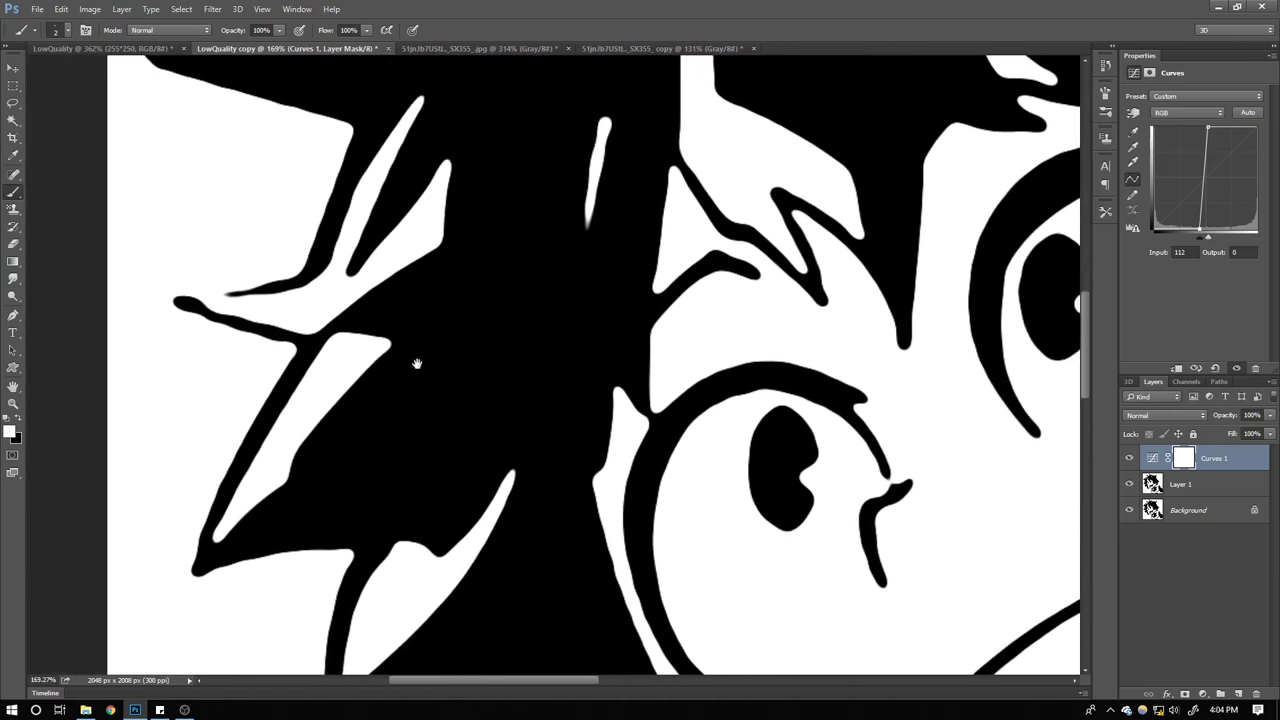
pyautogui.scroll(4, 324, 321)
pyautogui.press('alt')
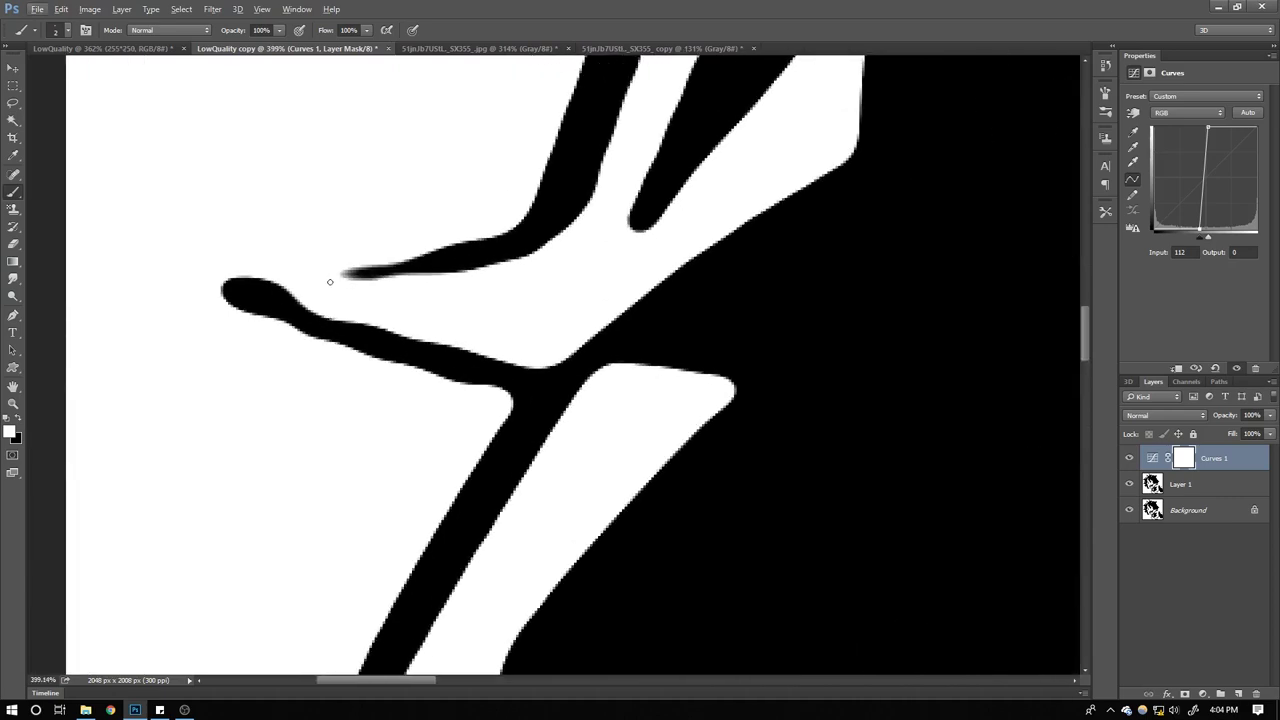
pyautogui.scroll(-8, 408, 304)
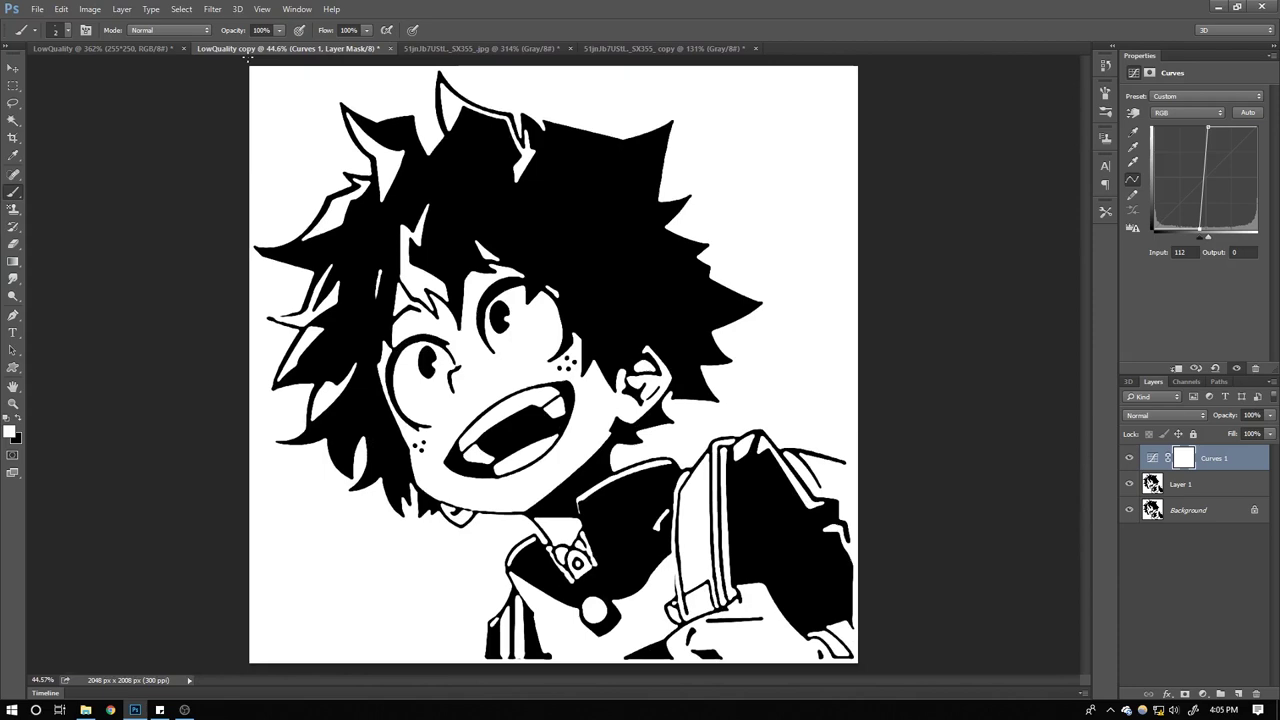
pyautogui.click(129, 51)
pyautogui.scroll(4, 268, 318)
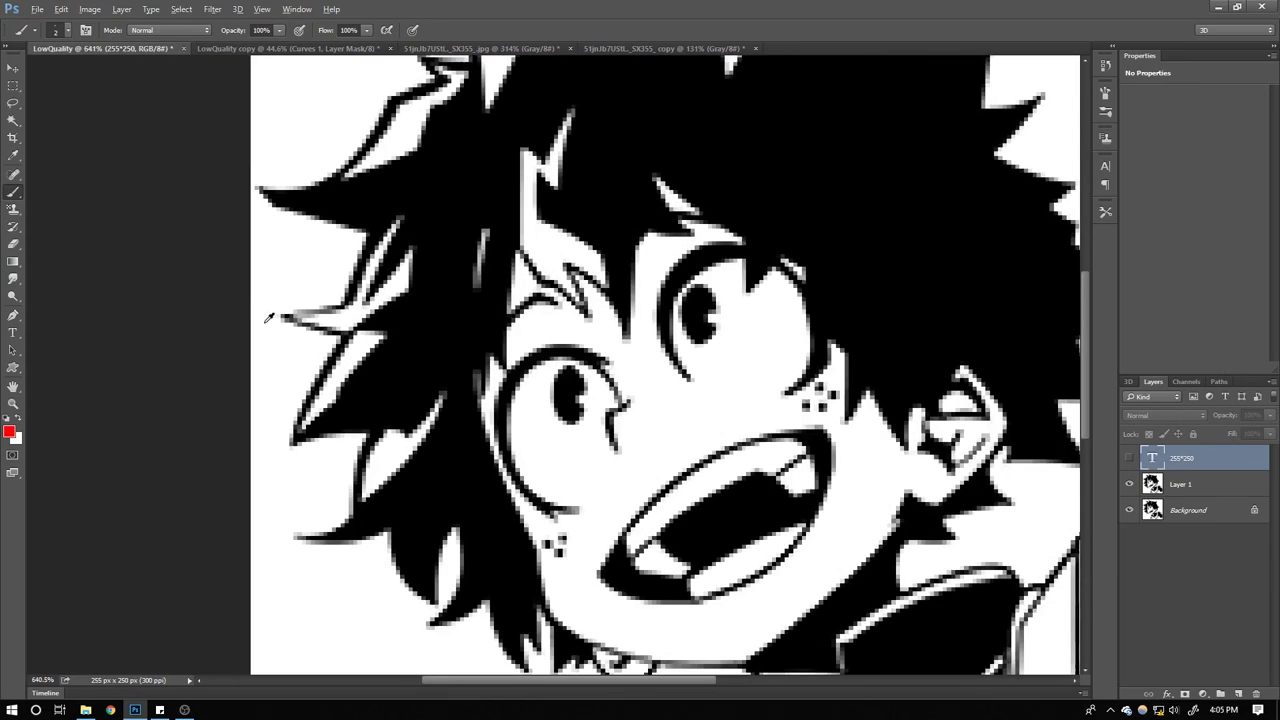
pyautogui.scroll(4, 268, 318)
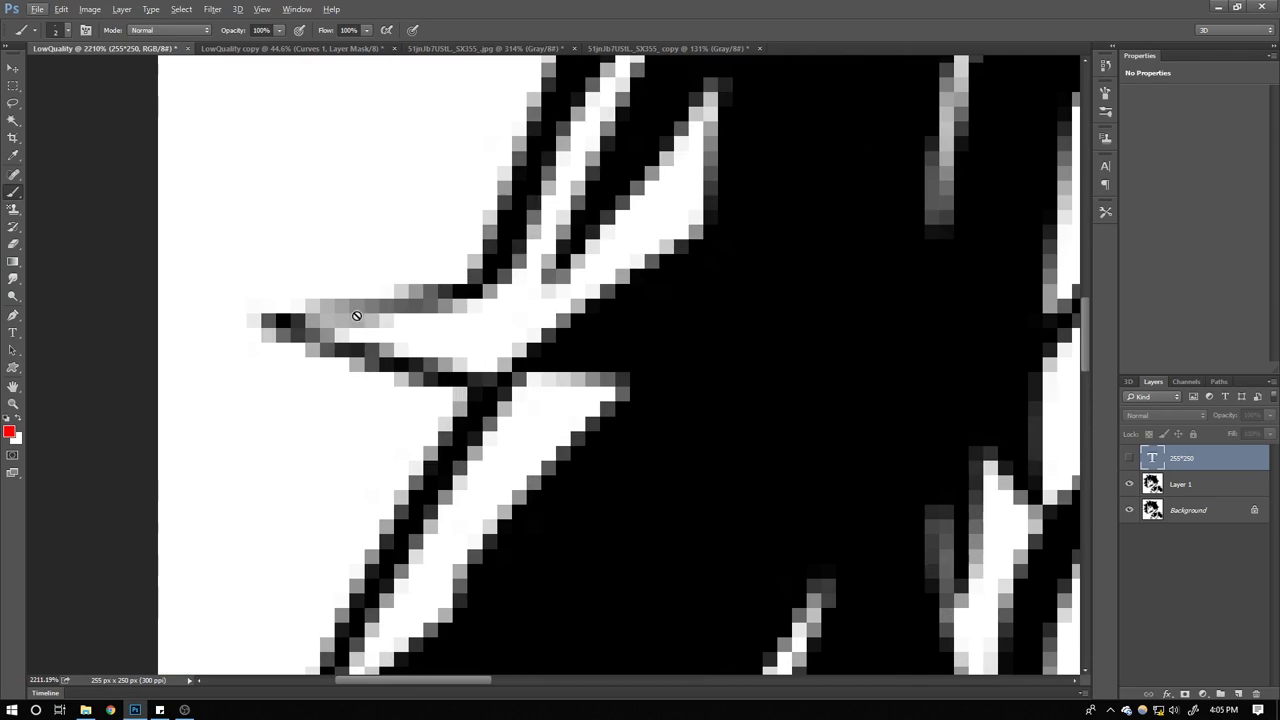
pyautogui.scroll(-5, 365, 352)
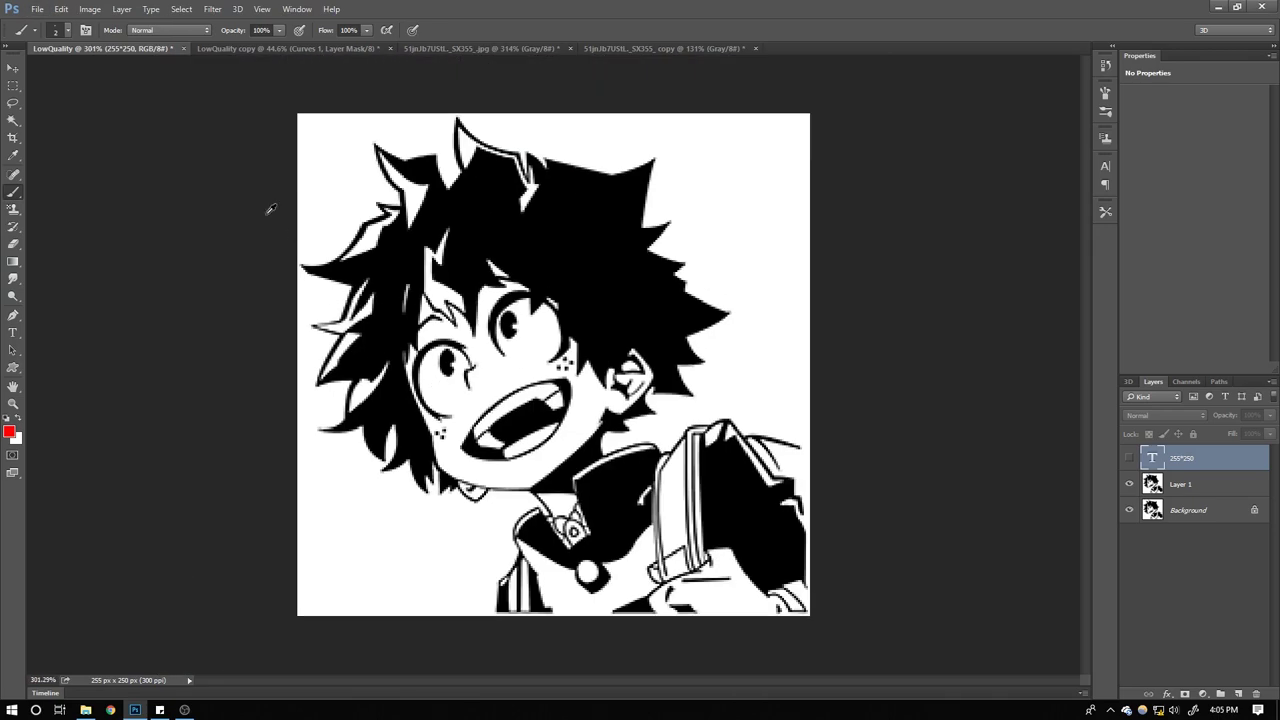
pyautogui.click(225, 50)
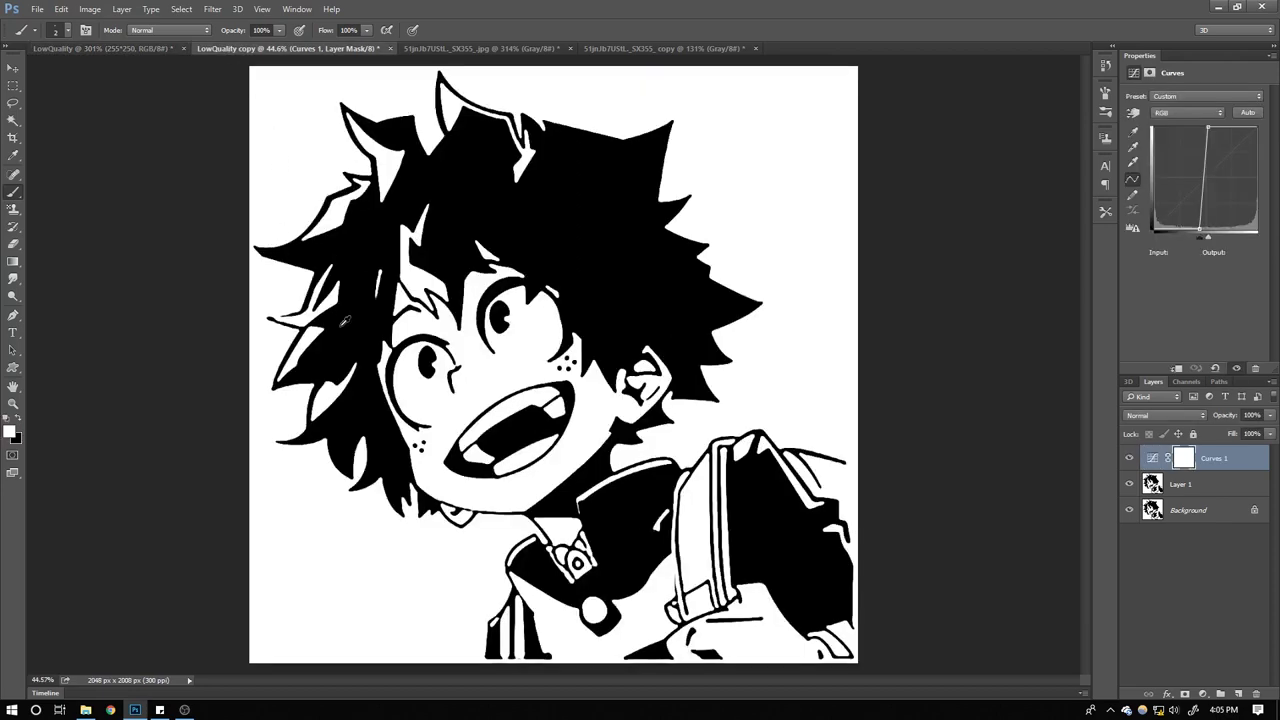
pyautogui.scroll(2, 269, 427)
pyautogui.scroll(-2, 557, 399)
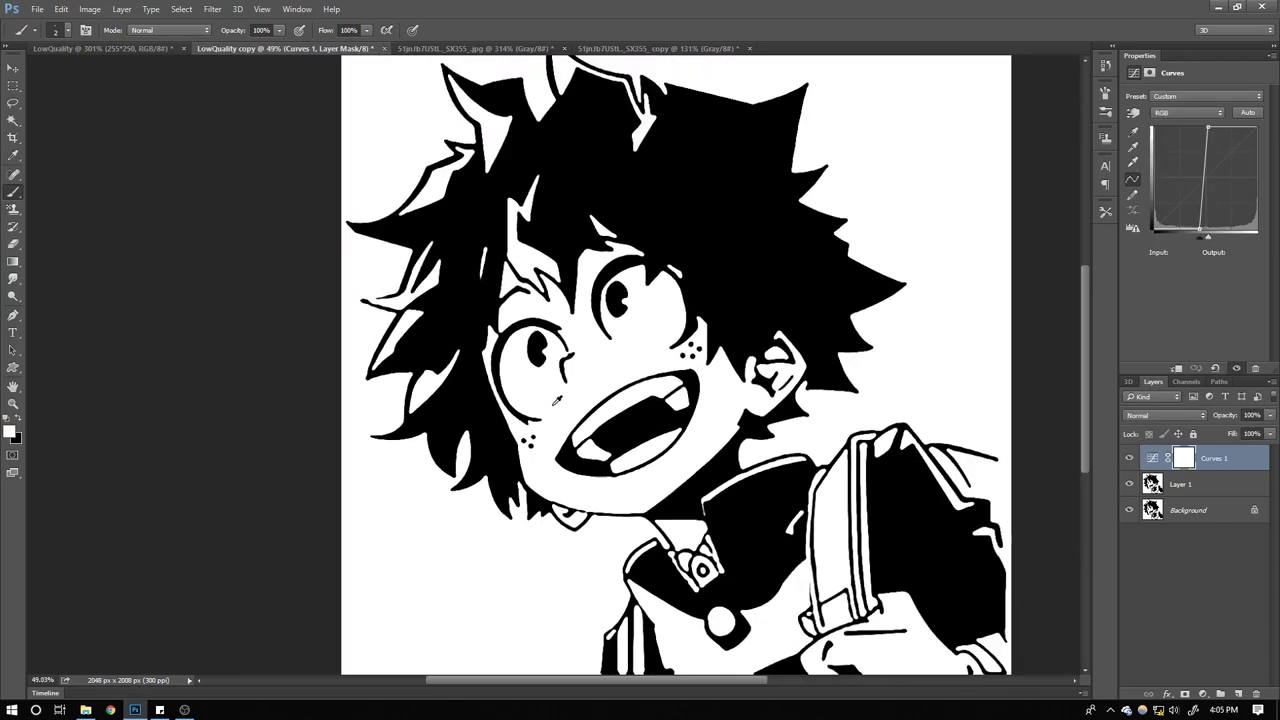
pyautogui.scroll(-1, 508, 374)
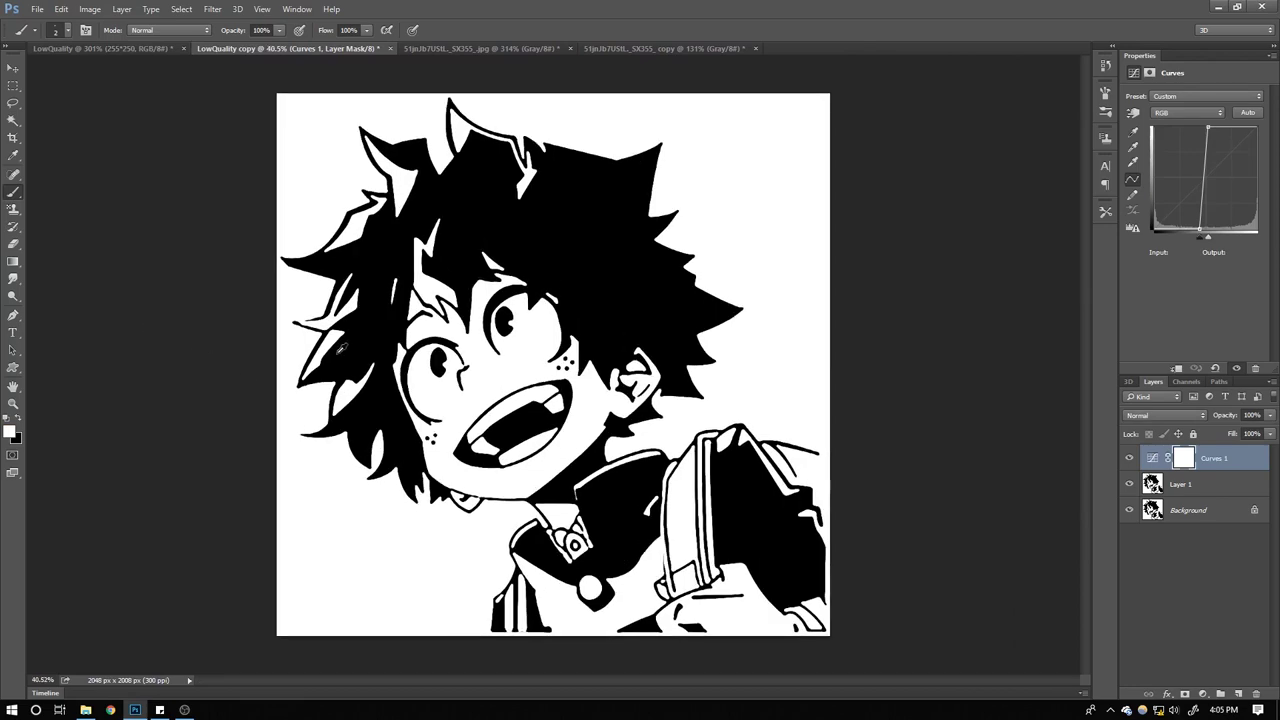
pyautogui.scroll(2, 343, 349)
pyautogui.scroll(2, 290, 316)
pyautogui.scroll(-2, 344, 345)
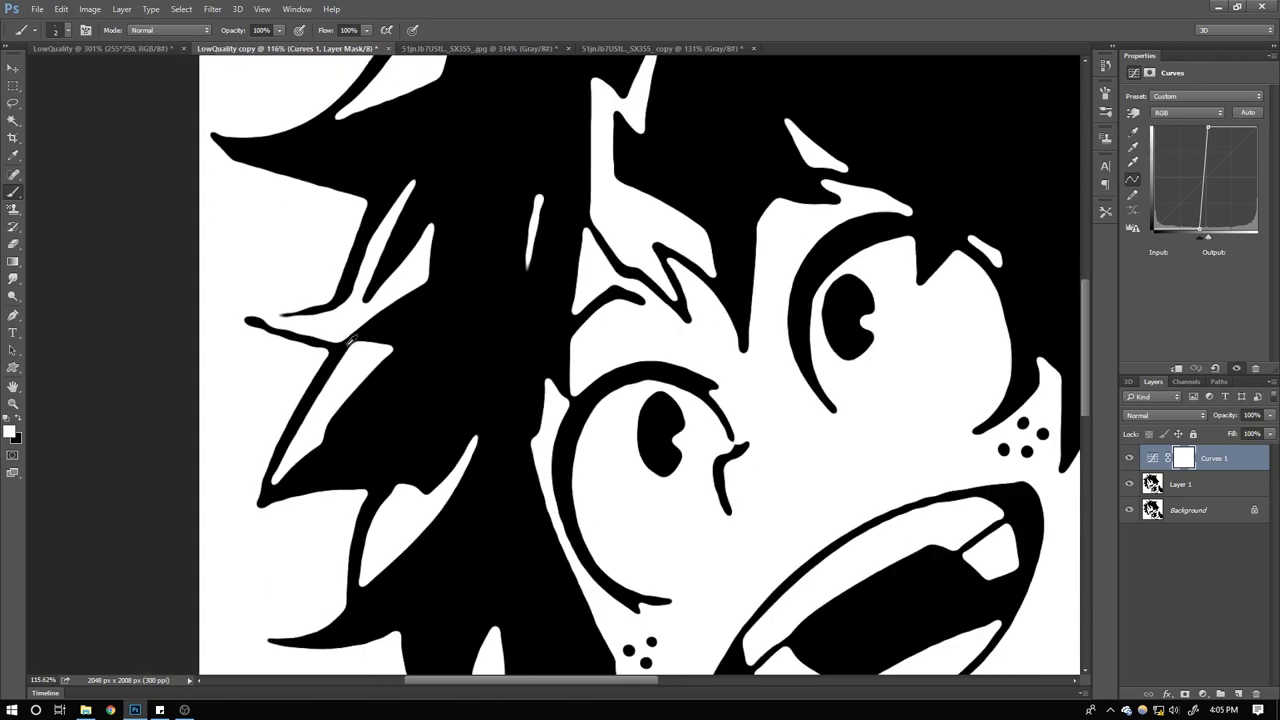
pyautogui.scroll(3, 262, 322)
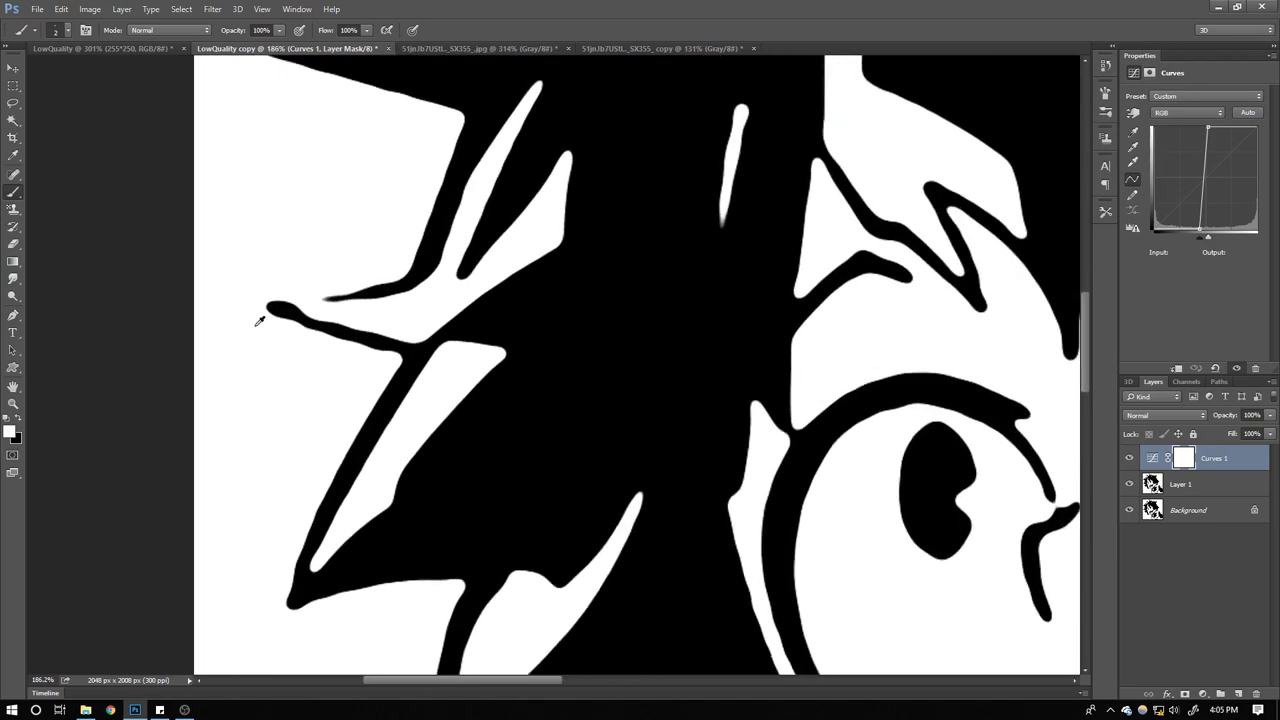
pyautogui.scroll(-5, 352, 279)
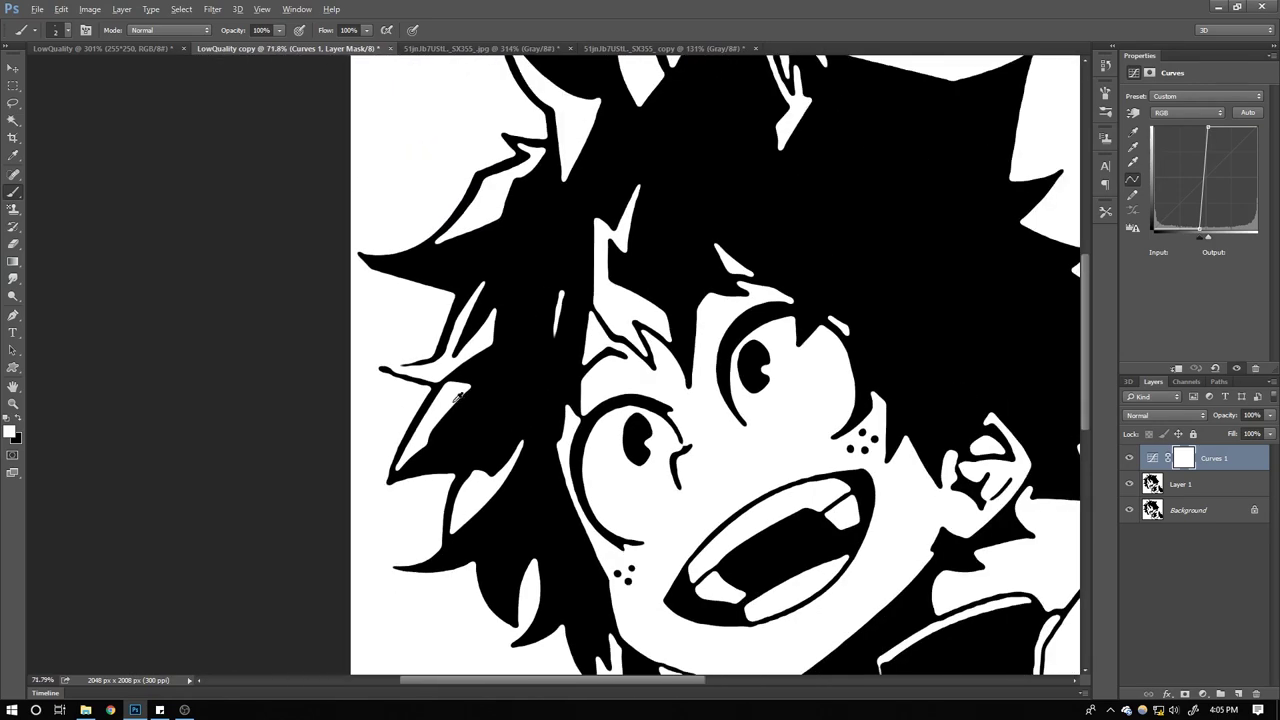
pyautogui.press('alt')
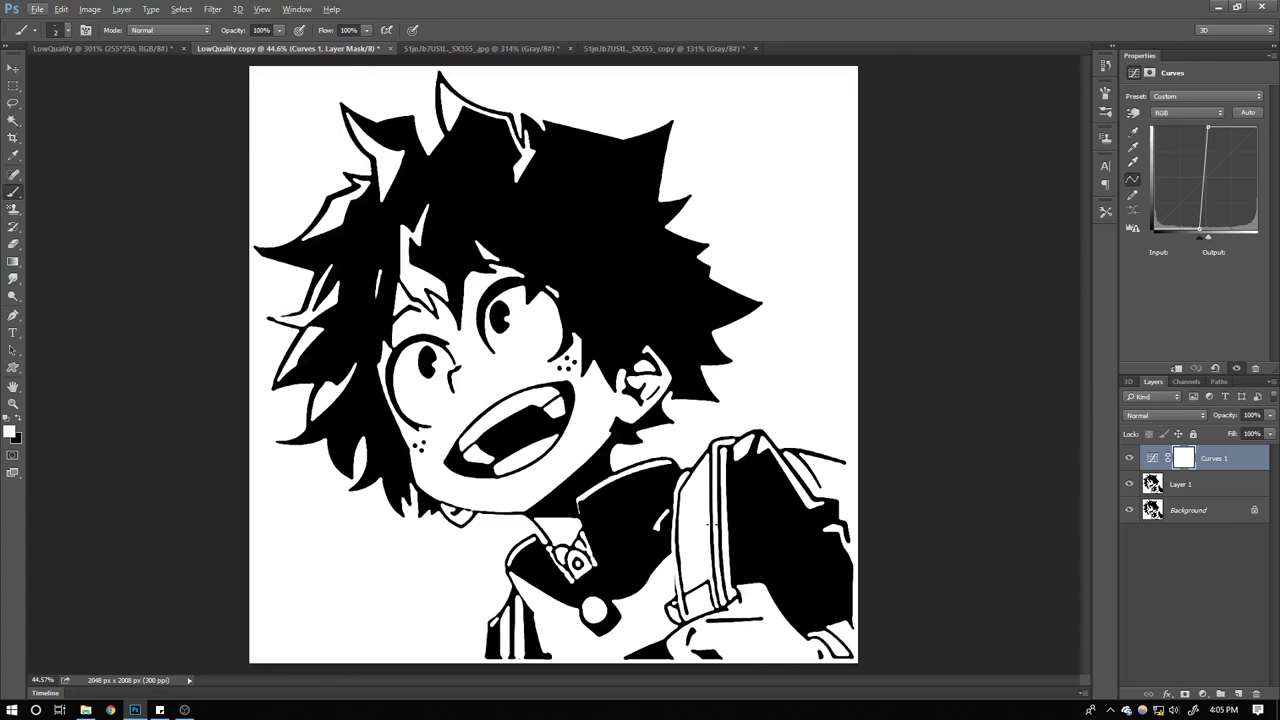
pyautogui.press('alt')
pyautogui.scroll(6, 205, 300)
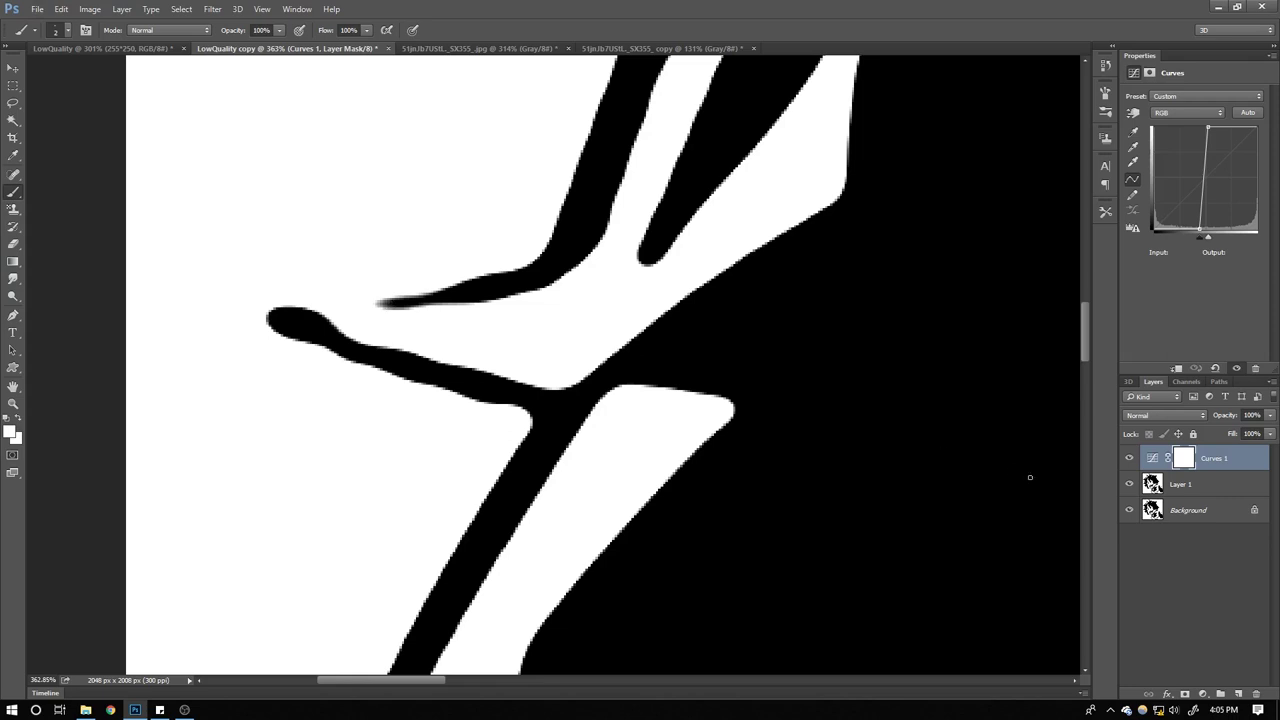
# Target Layer 1, undo the test stroke and reset colours to default black and white
pyautogui.hotkey('alt', '[')
pyautogui.moveTo(284, 318); pyautogui.dragTo(435, 300)
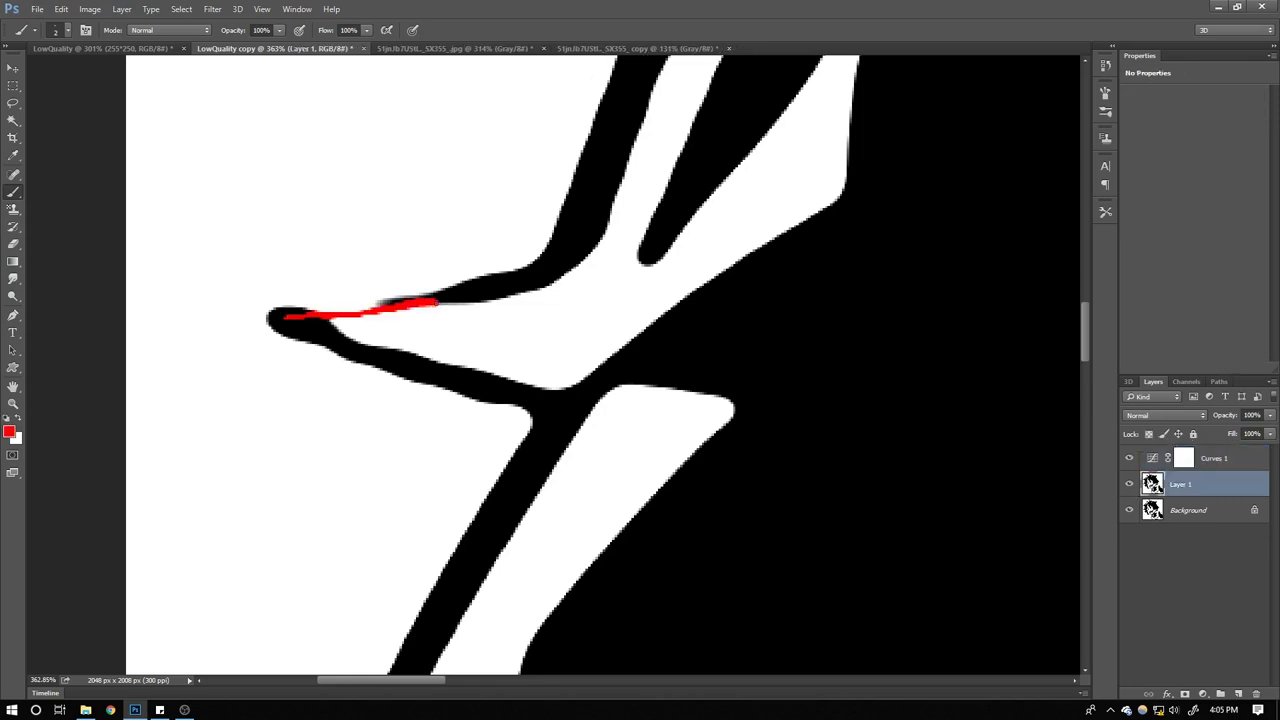
pyautogui.hotkey('ctrl', 'z')
pyautogui.hotkey('alt', ']')
pyautogui.press('d')
pyautogui.click(268, 315)
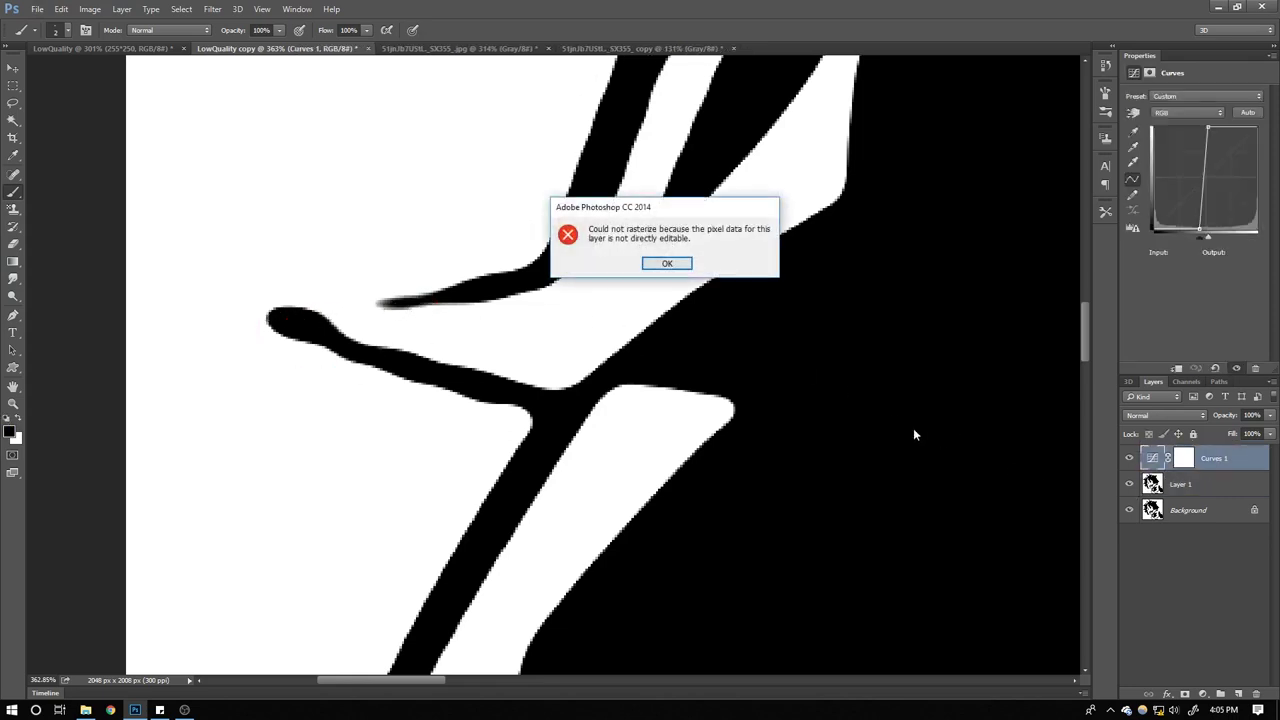
pyautogui.press('Return')
# Paint black over the blob-tip gap, joining it to the thin line, then swap to white
pyautogui.hotkey('alt', '[')
pyautogui.moveTo(276, 309); pyautogui.dragTo(418, 302)
pyautogui.moveTo(305, 312)
pyautogui.mouseDown()
pyautogui.moveTo(398, 306)
pyautogui.moveTo(287, 313)
pyautogui.moveTo(462, 298)
pyautogui.mouseUp()
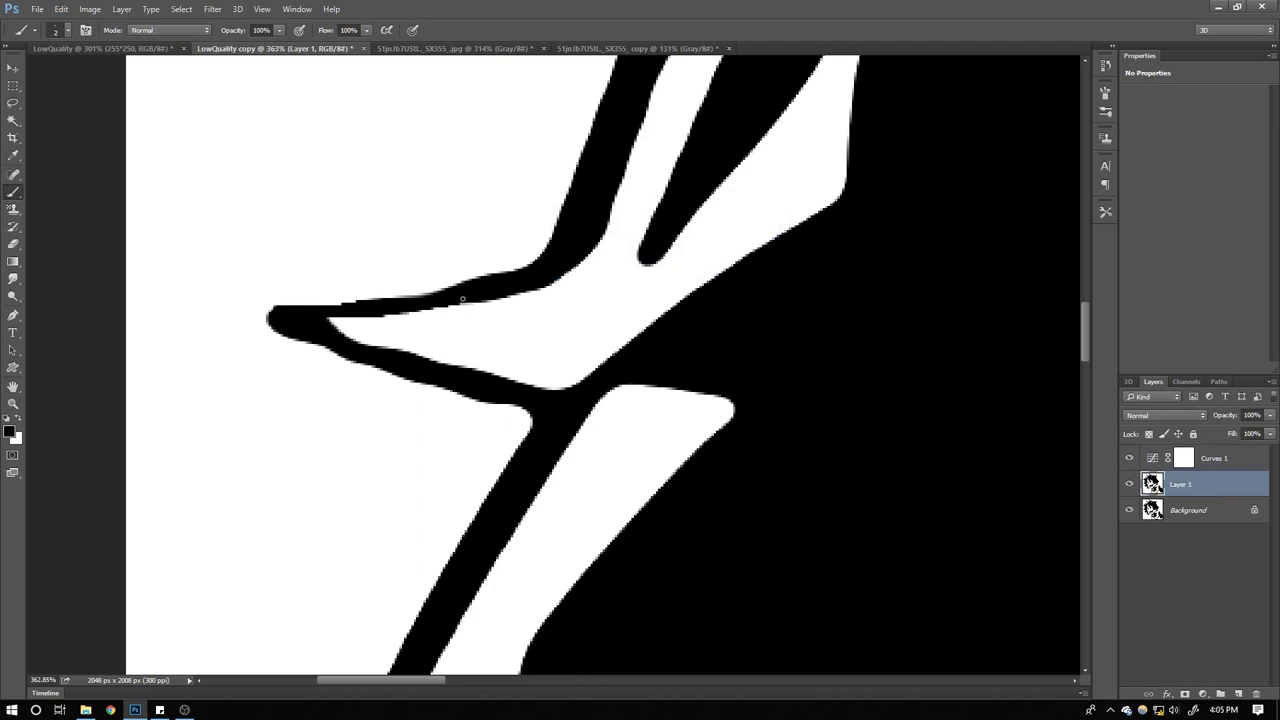
pyautogui.moveTo(260, 313)
pyautogui.mouseDown()
pyautogui.moveTo(347, 308)
pyautogui.moveTo(301, 293)
pyautogui.moveTo(254, 311)
pyautogui.moveTo(371, 291)
pyautogui.moveTo(279, 308)
pyautogui.mouseUp()
pyautogui.press('x')
pyautogui.scroll(-10, 330, 345)
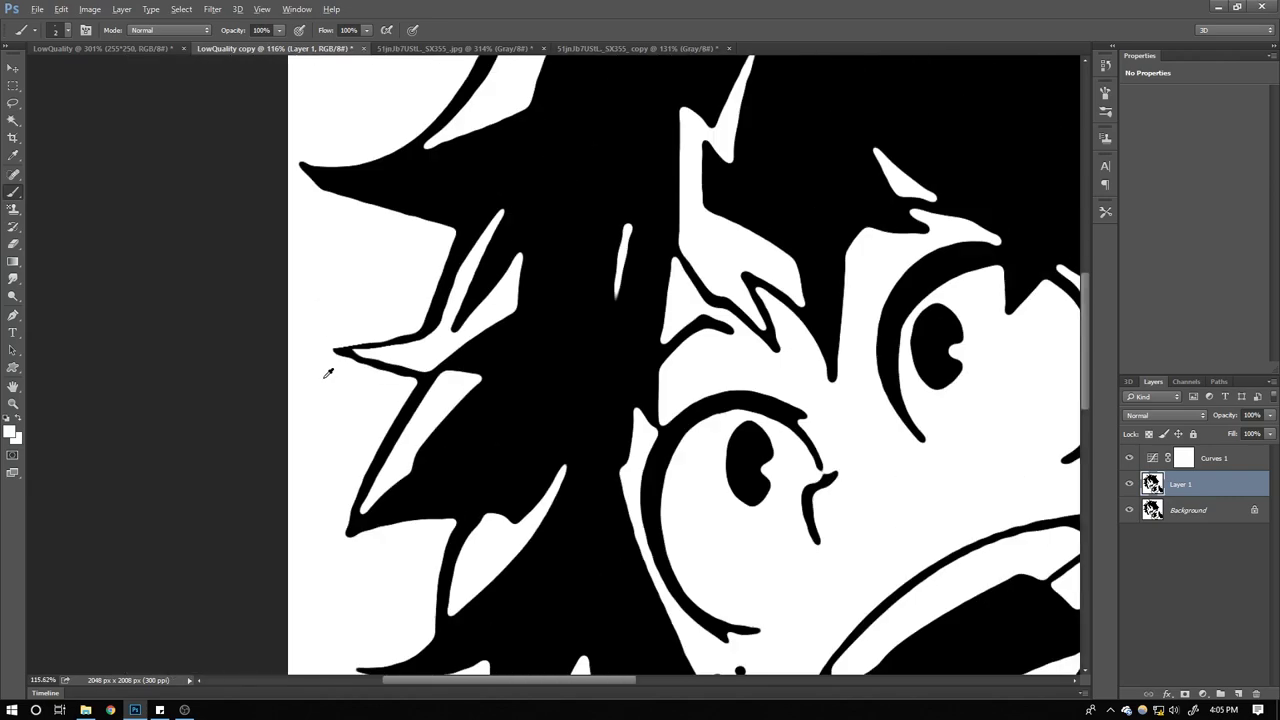
pyautogui.scroll(10, 318, 375)
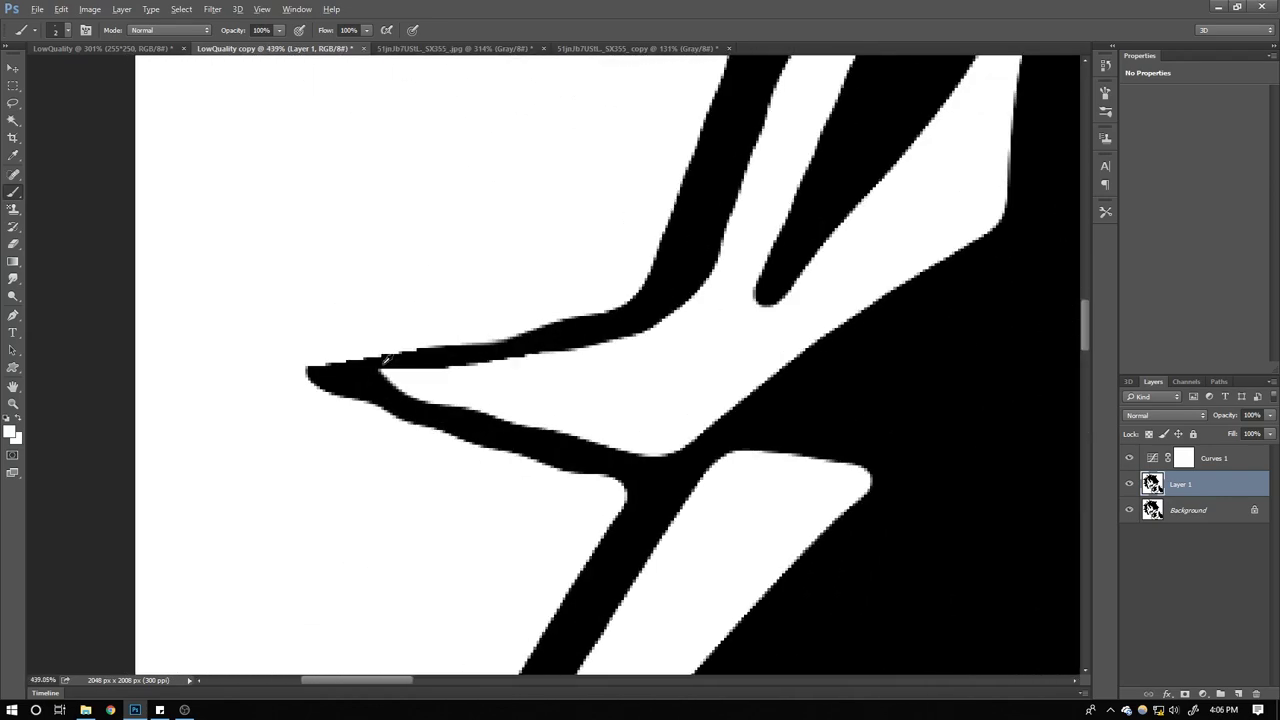
# Toggle Curves 1 and layer visibility, leaving Layer 1 shown and Background hidden
pyautogui.click(1128, 458)
pyautogui.click(1128, 458)
pyautogui.click(1128, 458)
pyautogui.keyDown('alt'); pyautogui.click(1128, 458); pyautogui.keyUp('alt')
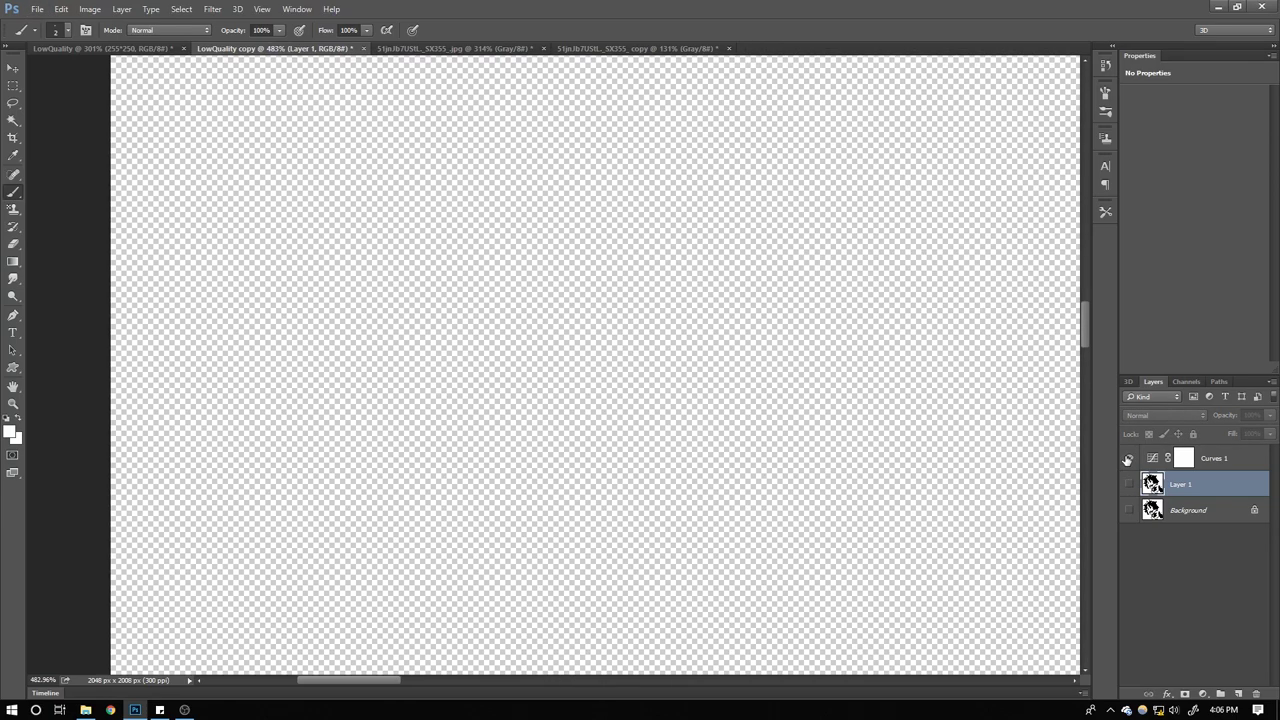
pyautogui.click(1128, 484)
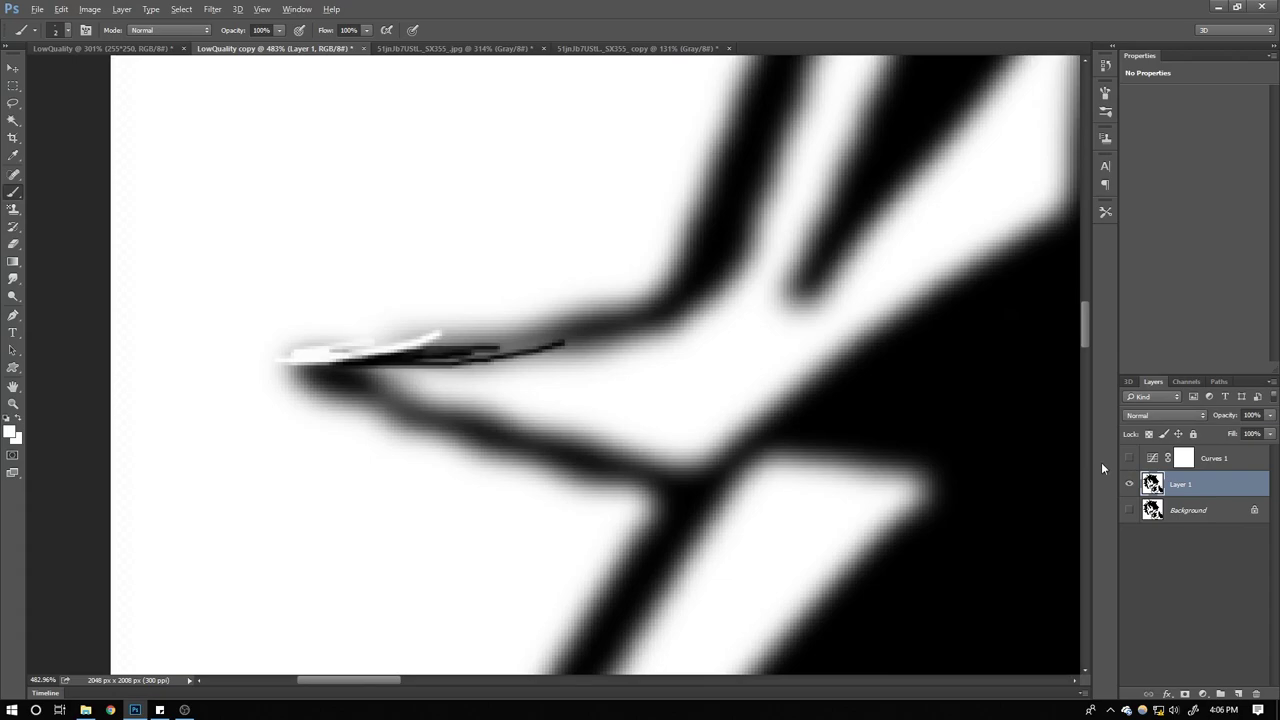
pyautogui.click(1128, 458)
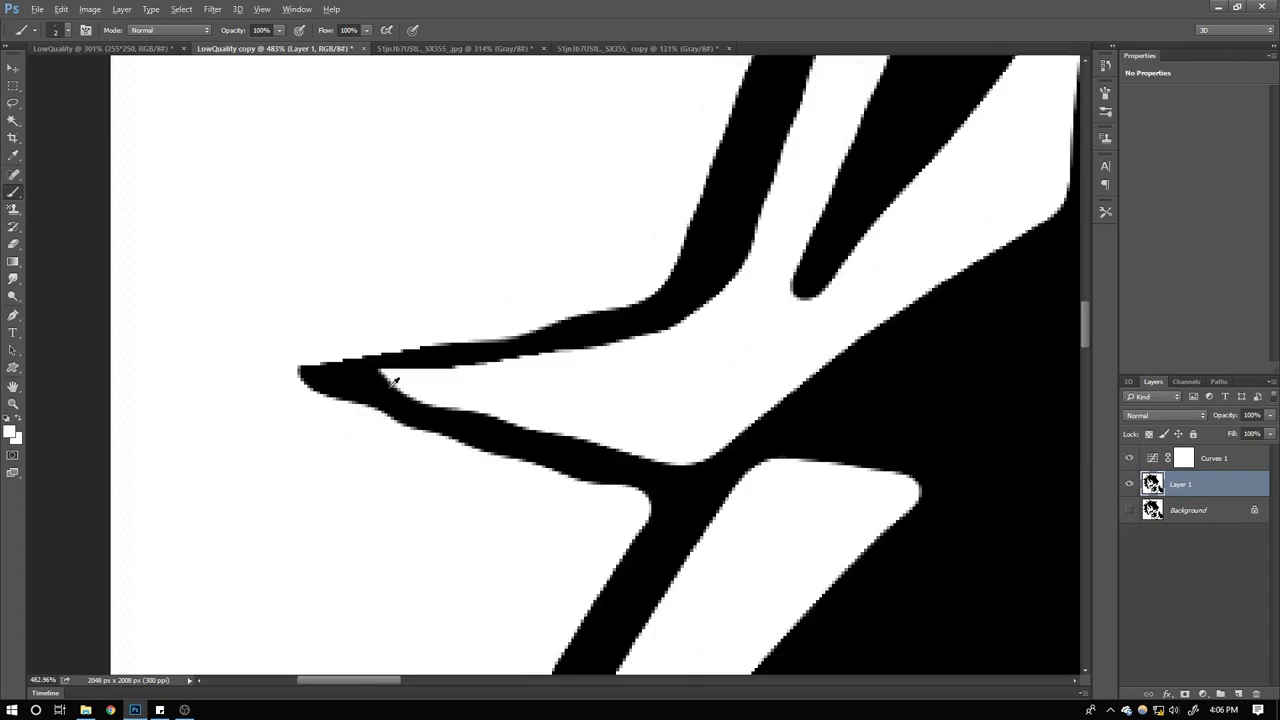
# Zoom in and toggle Curves 1 and Layer 1 to compare sharpness, ending with both visible
pyautogui.scroll(-5, 368, 396)
pyautogui.scroll(-4, 368, 396)
pyautogui.scroll(6, 300, 375)
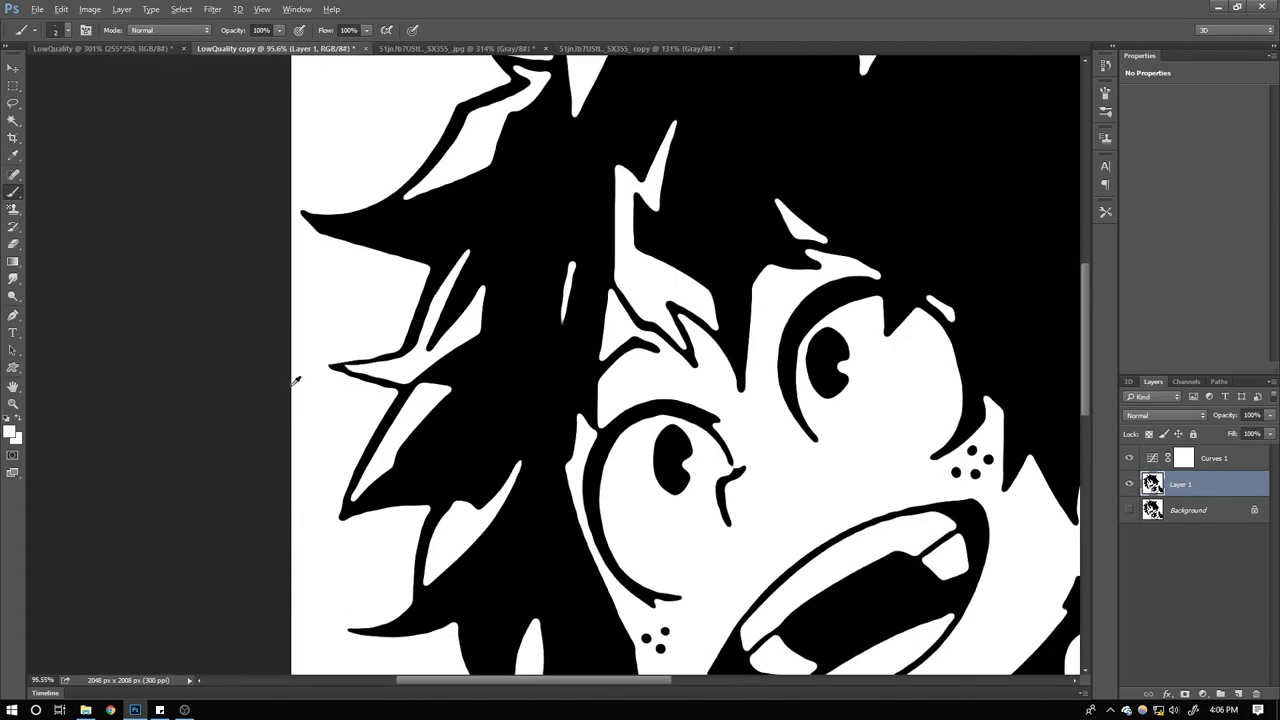
pyautogui.scroll(-5, 480, 387)
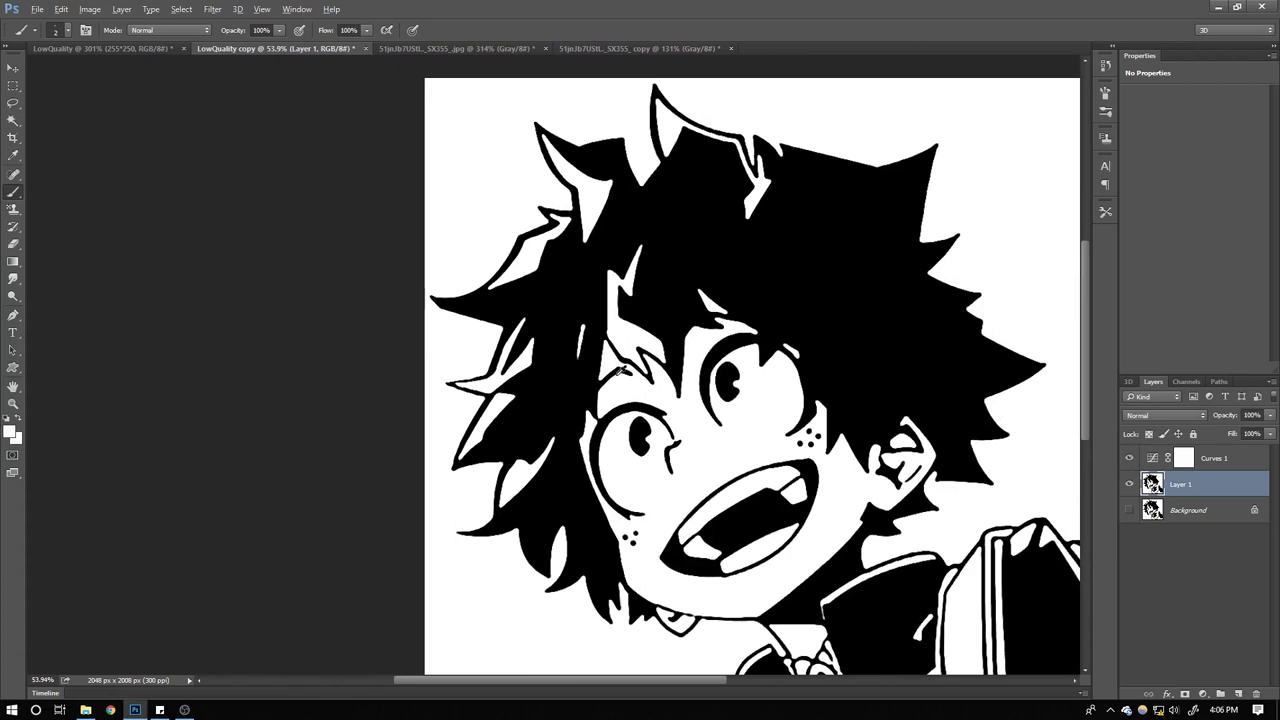
pyautogui.click(1130, 459)
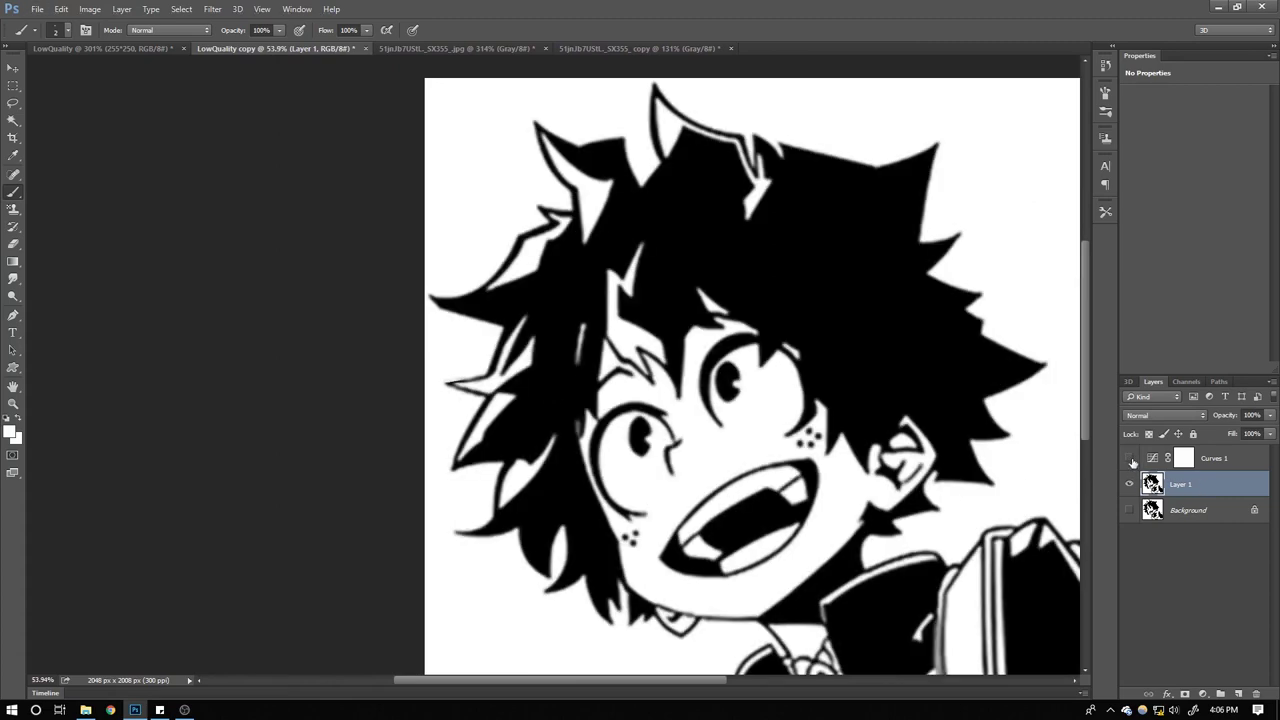
pyautogui.keyDown('alt'); pyautogui.click(1130, 459); pyautogui.keyUp('alt')
pyautogui.keyDown('alt'); pyautogui.click(1130, 459); pyautogui.keyUp('alt')
pyautogui.click(1130, 484)
pyautogui.click(1130, 484)
pyautogui.click(1130, 459)
pyautogui.scroll(-2, 685, 441)
# Zoom in and out around the 2048 × 2008 px drawing to inspect the crisp linework
pyautogui.scroll(-3, 685, 441)
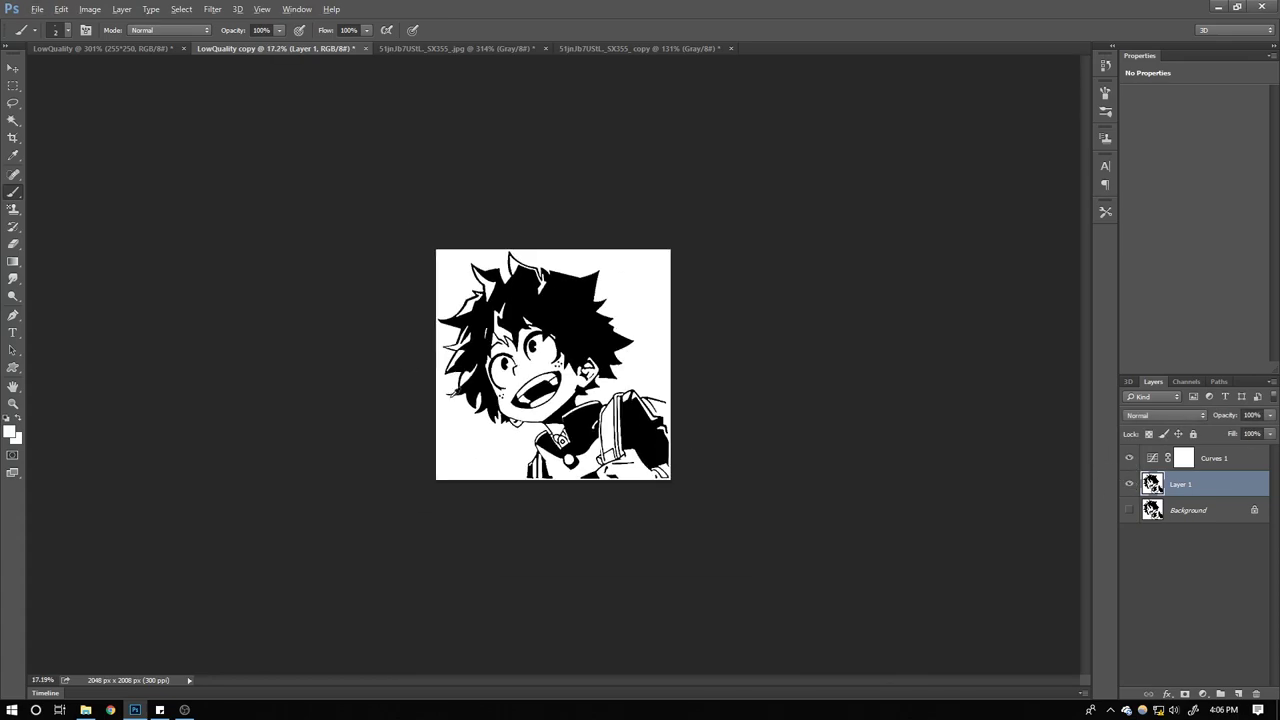
pyautogui.scroll(5, 600, 430)
pyautogui.scroll(4, 417, 397)
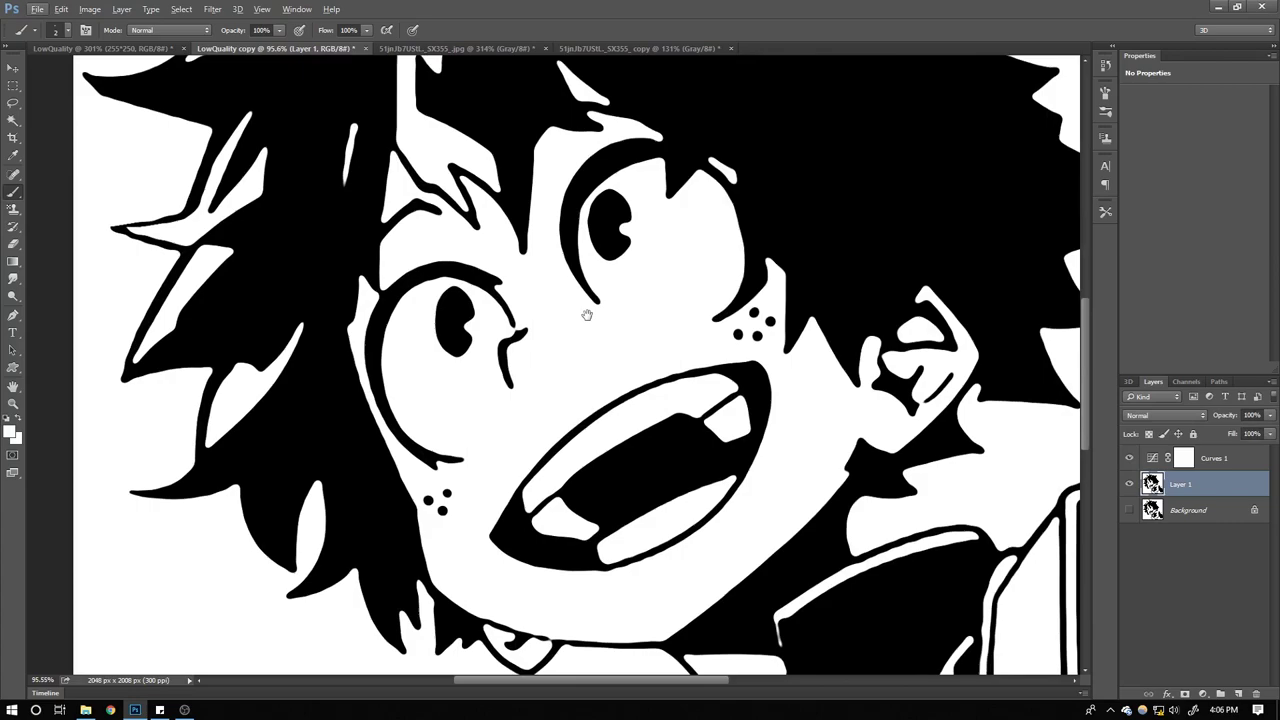
pyautogui.scroll(-4, 657, 401)
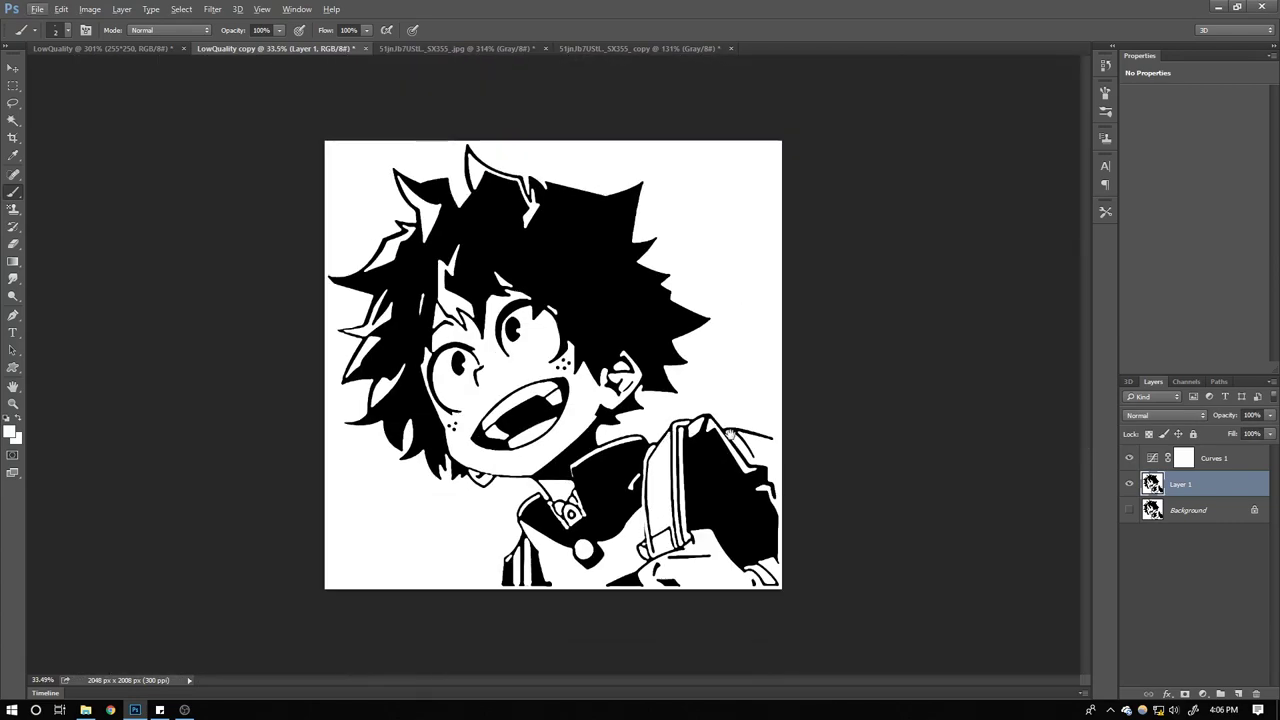
pyautogui.scroll(2, 590, 502)
pyautogui.scroll(2, 588, 500)
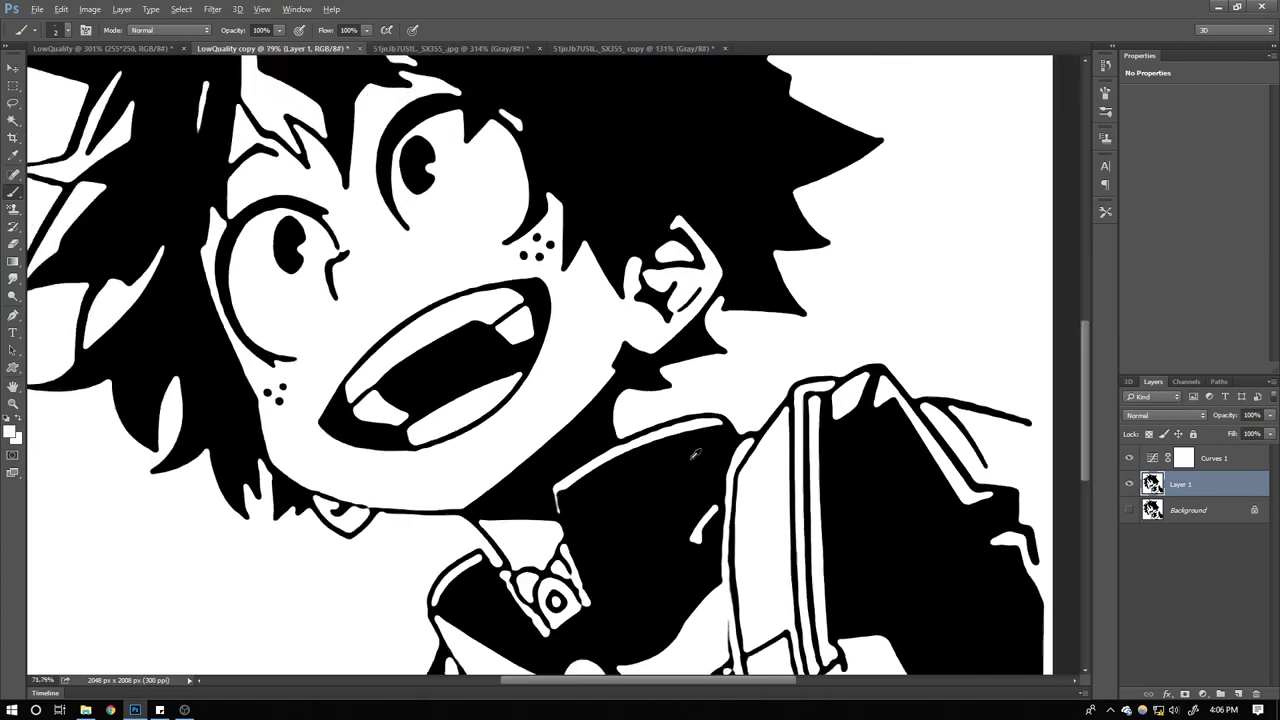
pyautogui.scroll(-4, 688, 452)
pyautogui.scroll(4, 564, 454)
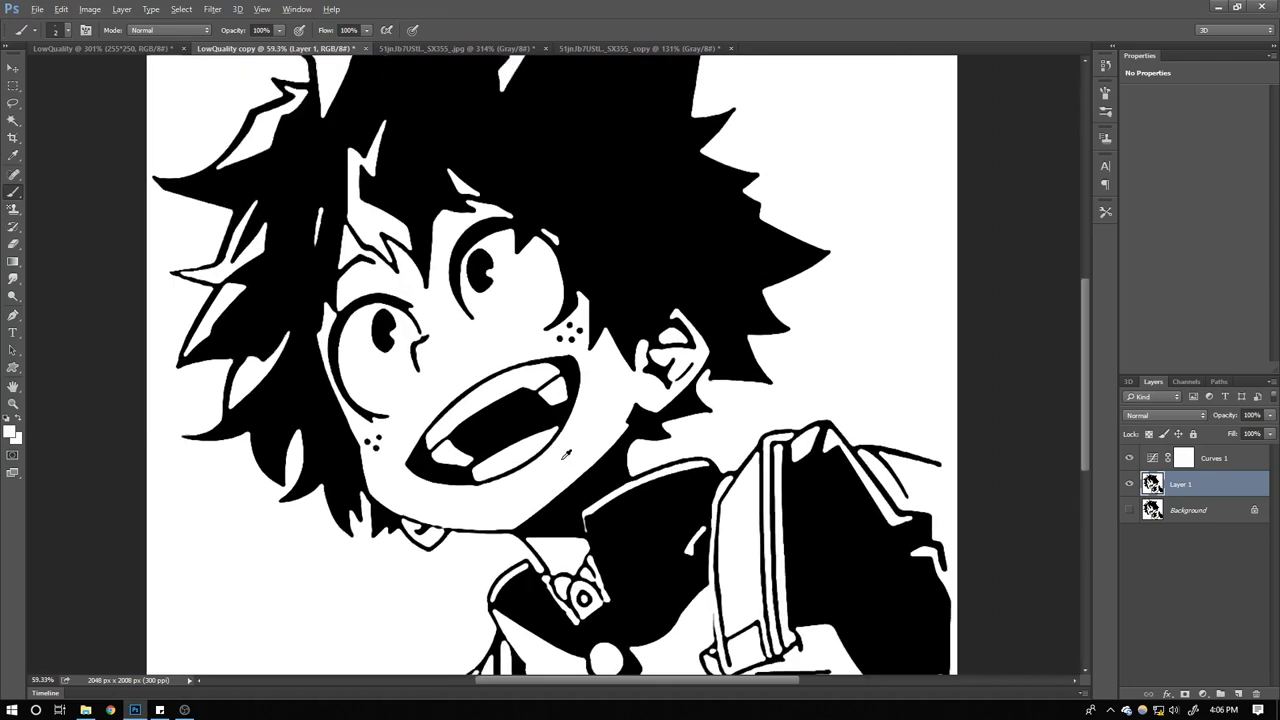
pyautogui.scroll(-1, 590, 413)
pyautogui.scroll(-3, 594, 414)
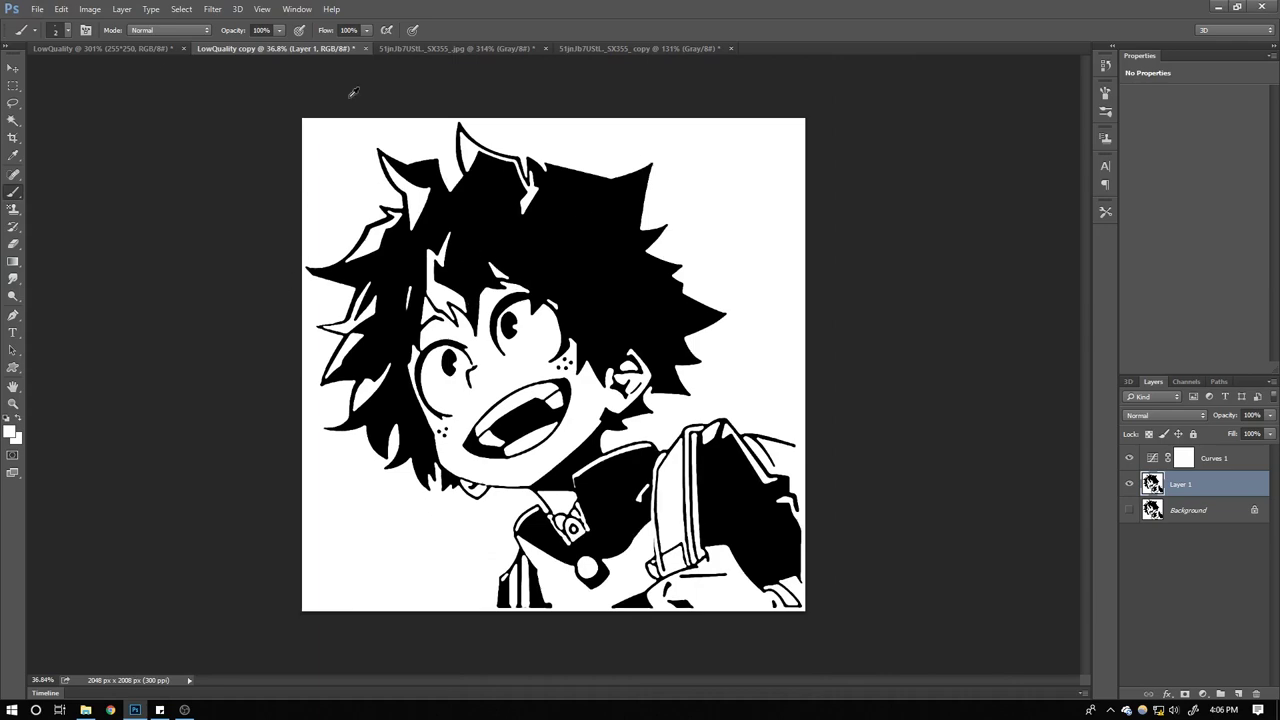
# Compare against the pixelated 255*250 LowQuality original, then return to the LowQuality copy
pyautogui.click(145, 49)
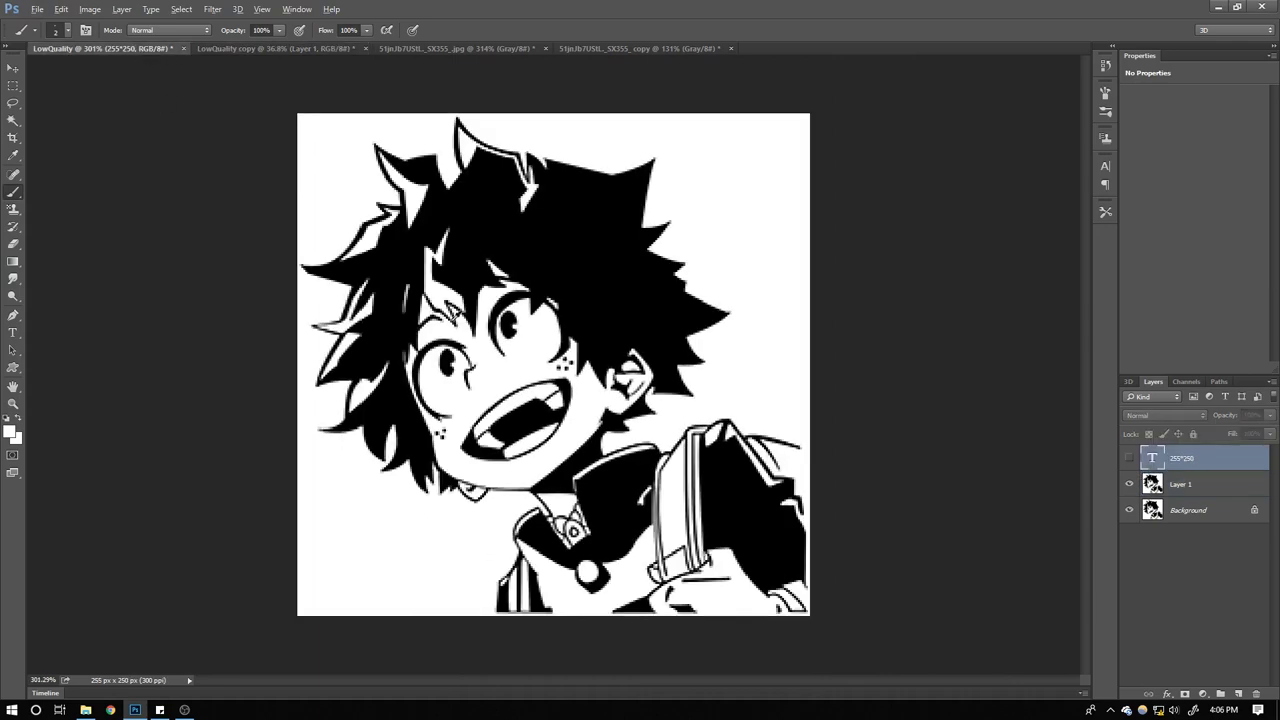
pyautogui.scroll(1, 536, 346)
pyautogui.scroll(-1, 536, 346)
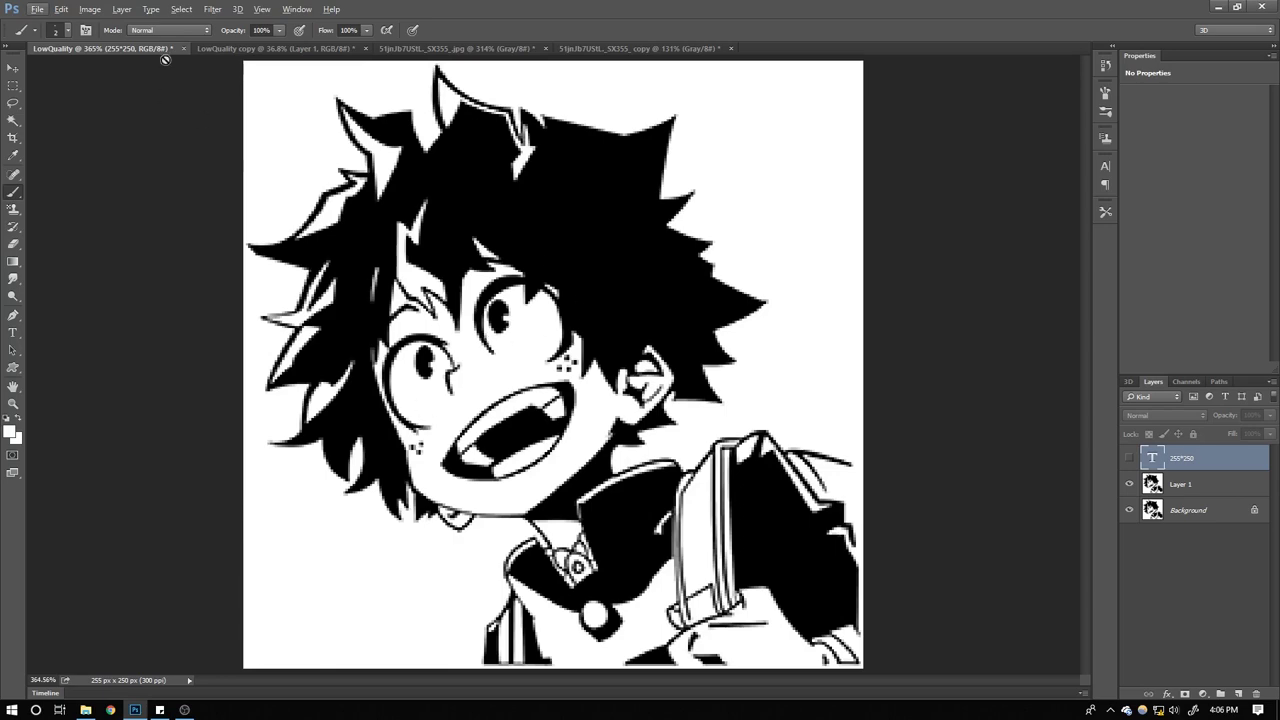
pyautogui.click(228, 50)
pyautogui.scroll(5, 588, 437)
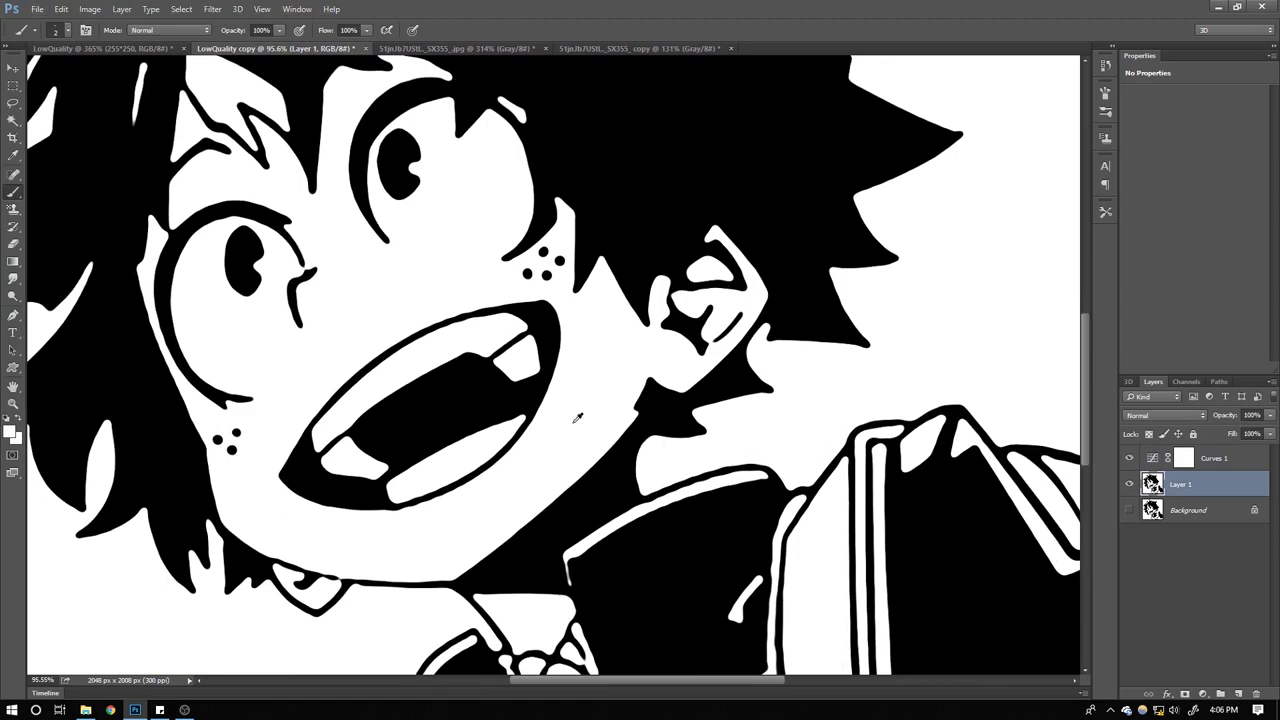
pyautogui.scroll(-3, 588, 412)
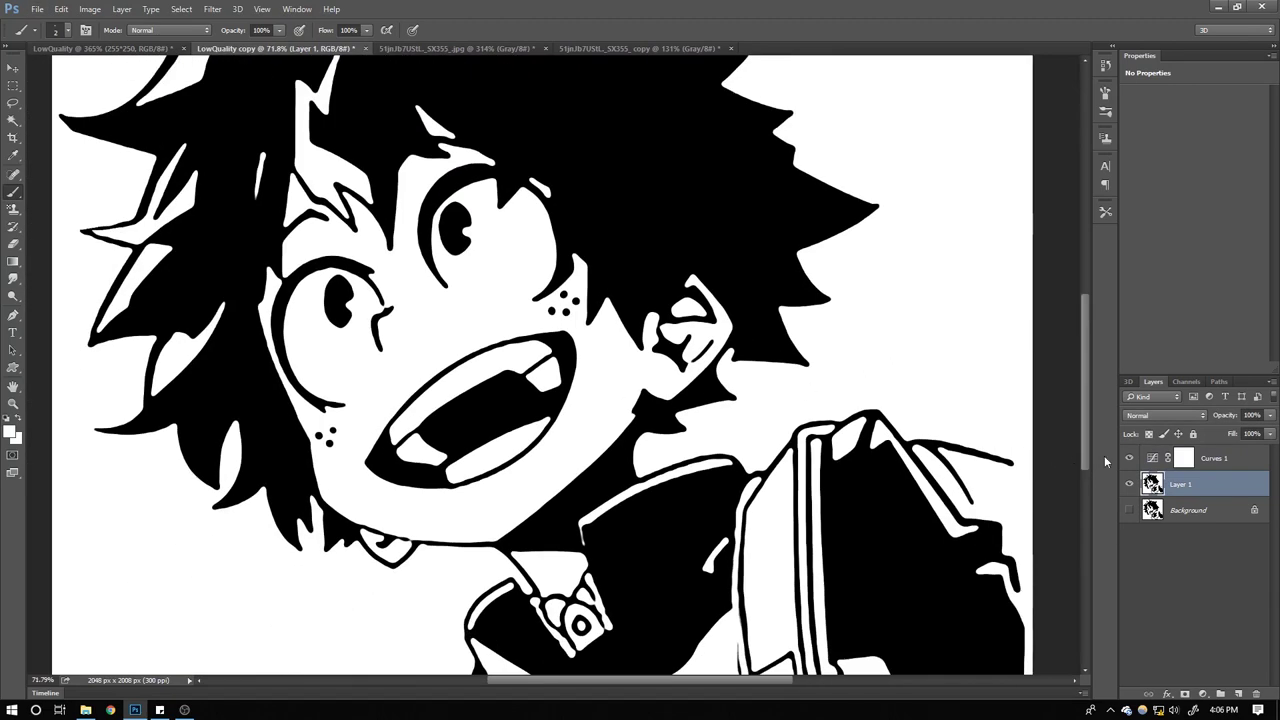
# Hide Layer 1 and show Background beneath Curves 1, briefly toggling Curves to compare
pyautogui.click(1129, 484)
pyautogui.click(1129, 484)
pyautogui.click(1129, 484)
pyautogui.click(1129, 484)
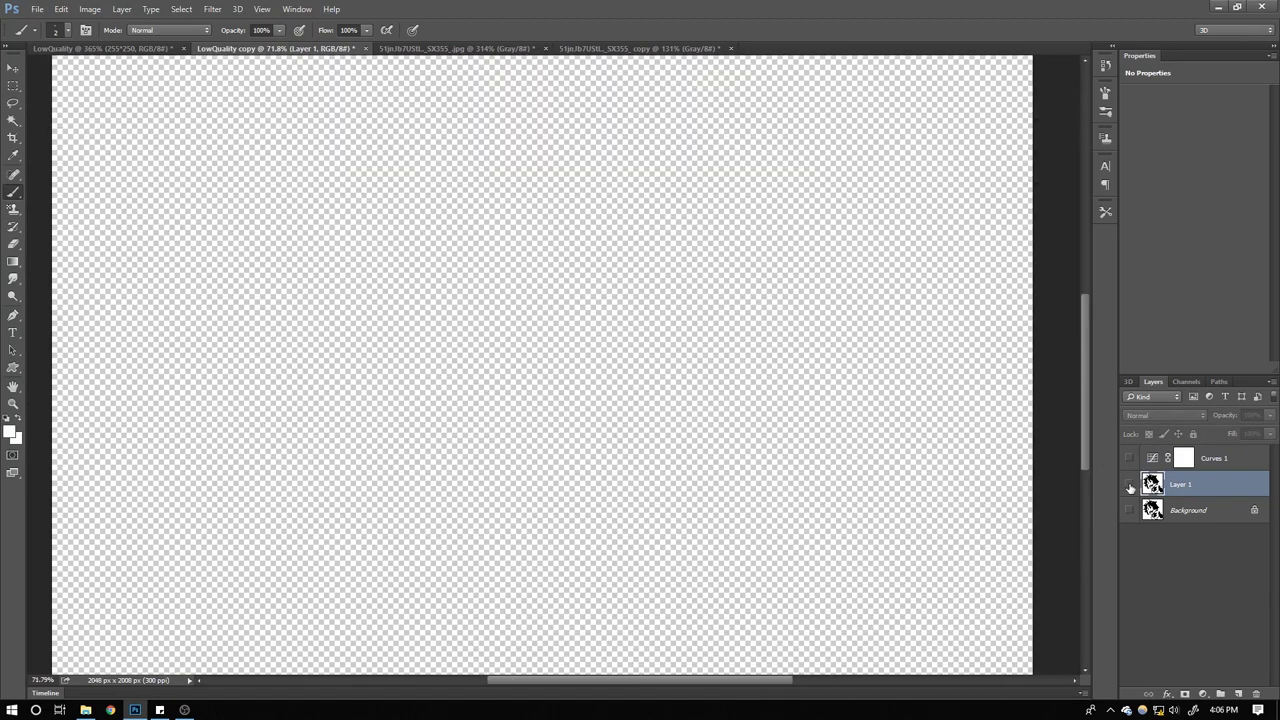
pyautogui.click(1129, 510)
pyautogui.click(1129, 485)
pyautogui.click(1129, 484)
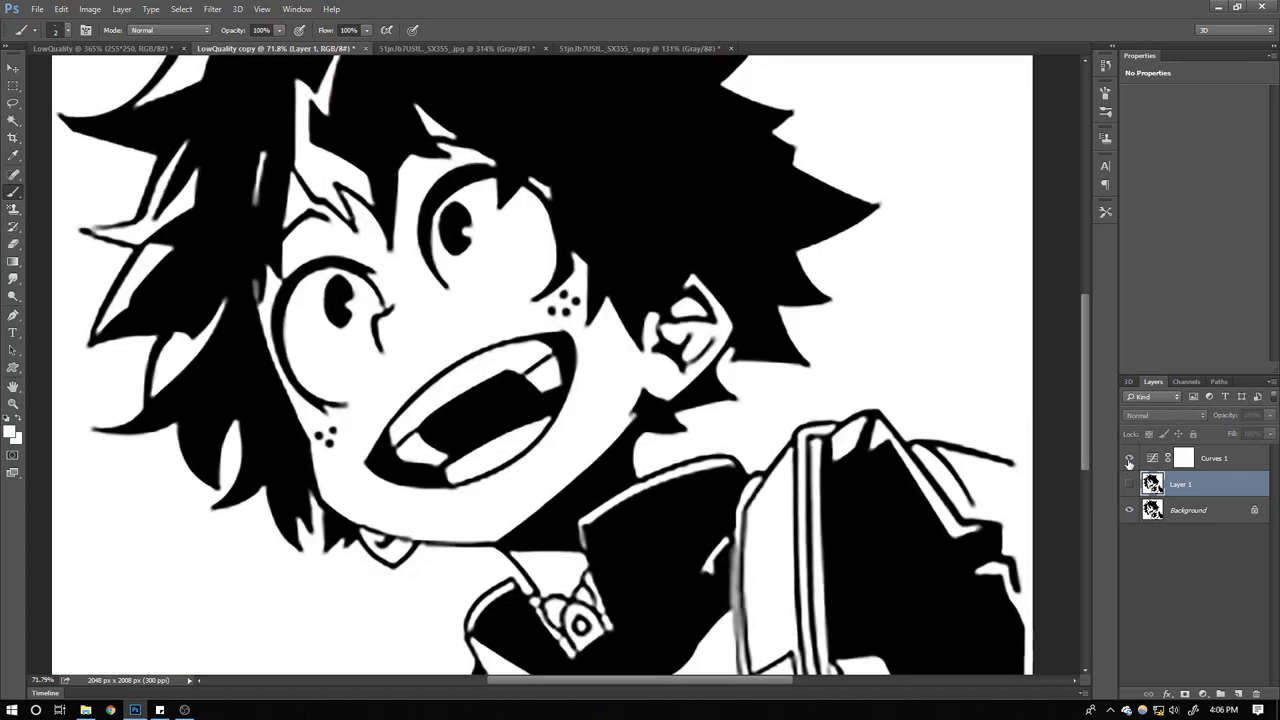
pyautogui.click(1129, 458)
pyautogui.click(1129, 458)
pyautogui.click(1129, 458)
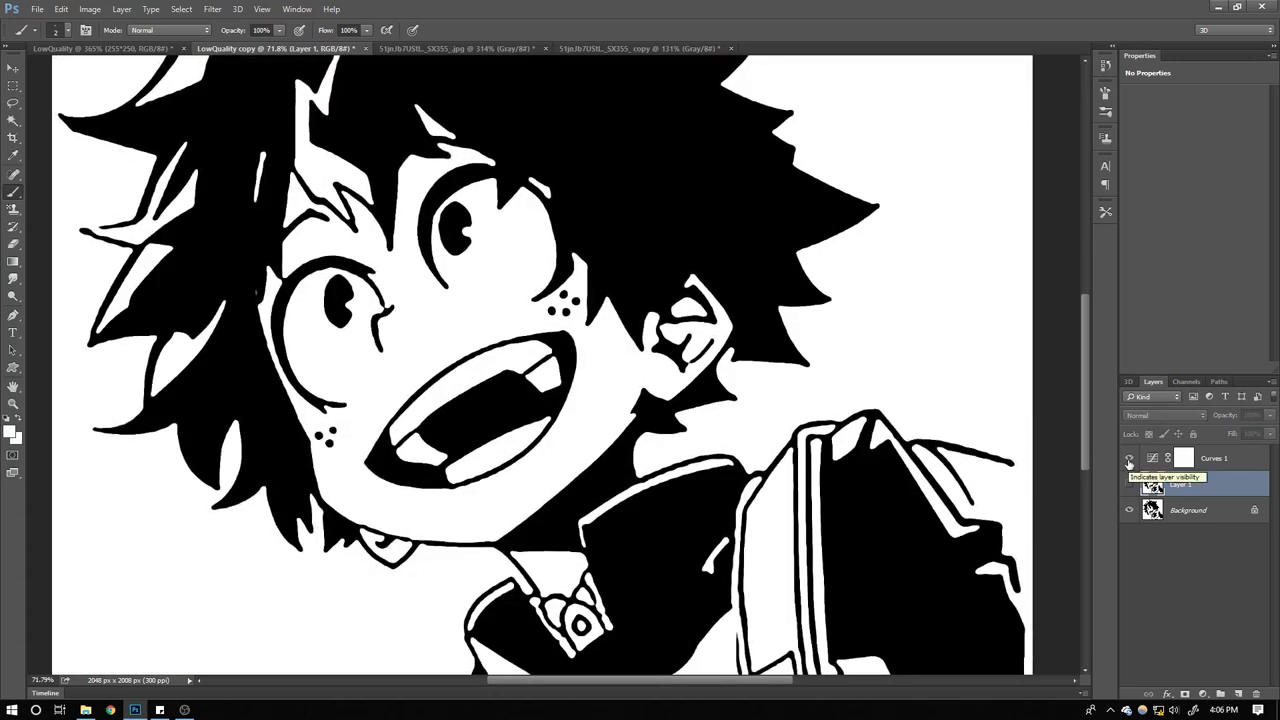